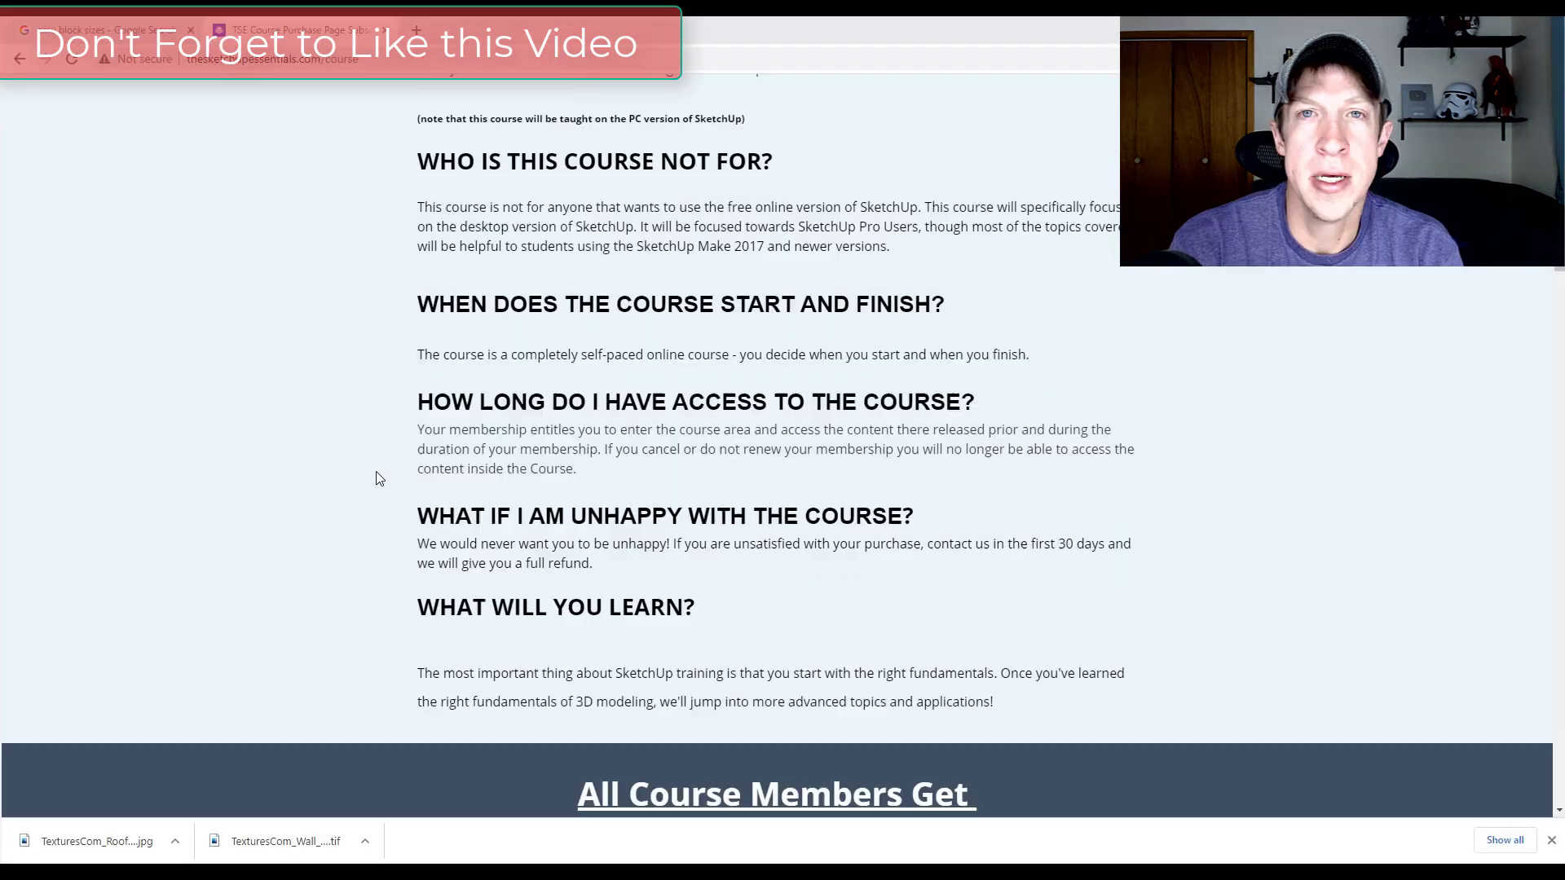
Review the SketchUp course page, from the membership details through the training topics, member calls and community forum sections.
{"action": "scroll", "coordinate": [378, 480], "scroll_direction": "down", "scroll_amount": 8}
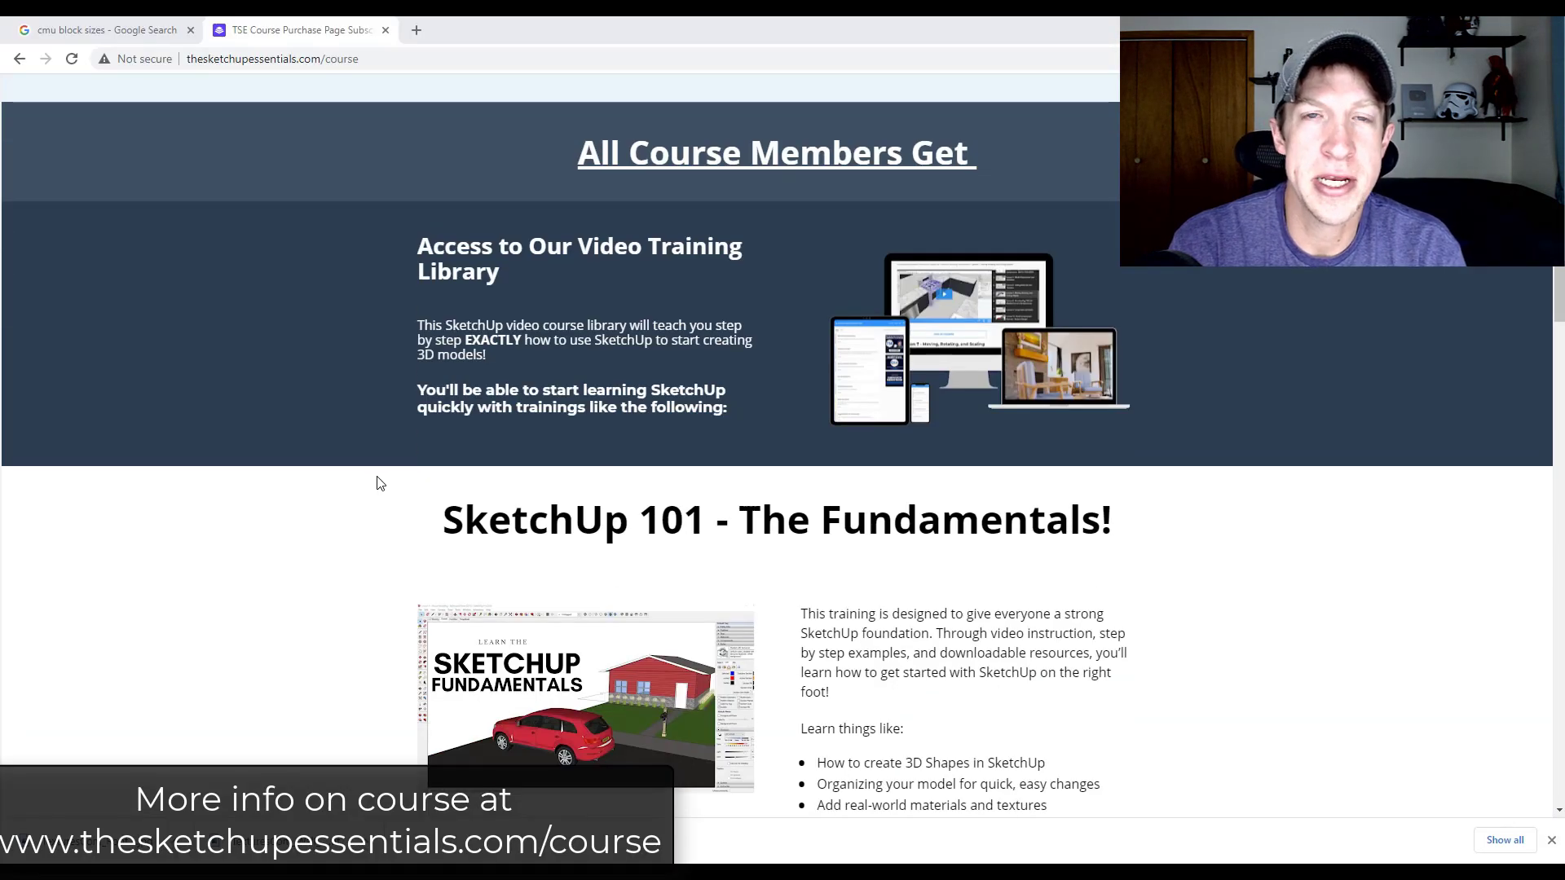
{"action": "scroll", "coordinate": [387, 485], "scroll_direction": "down", "scroll_amount": 10}
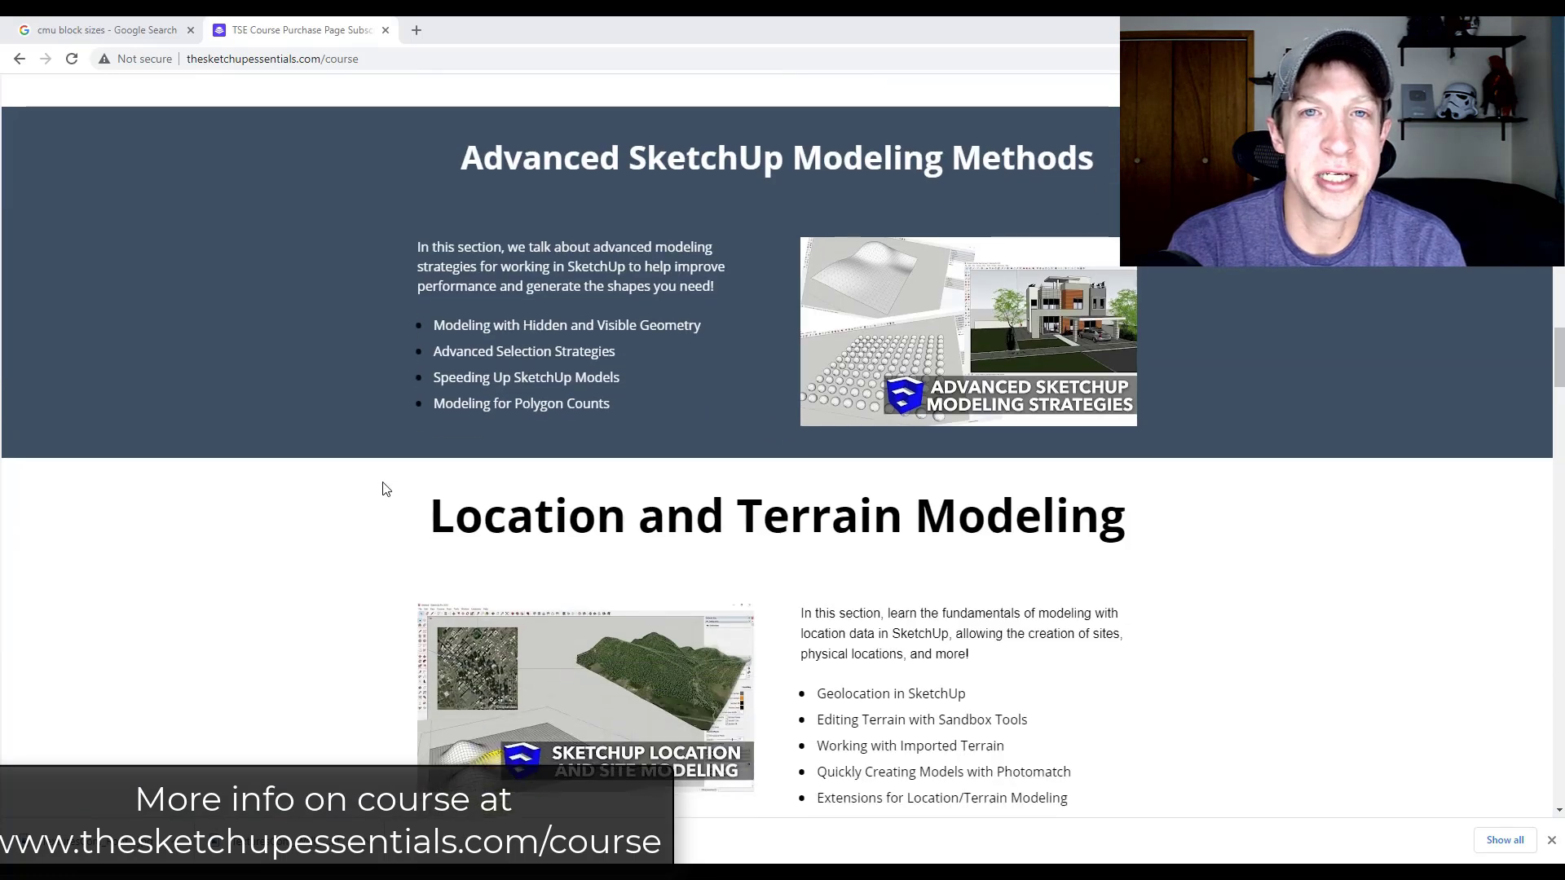
{"action": "scroll", "coordinate": [387, 489], "scroll_direction": "down", "scroll_amount": 4}
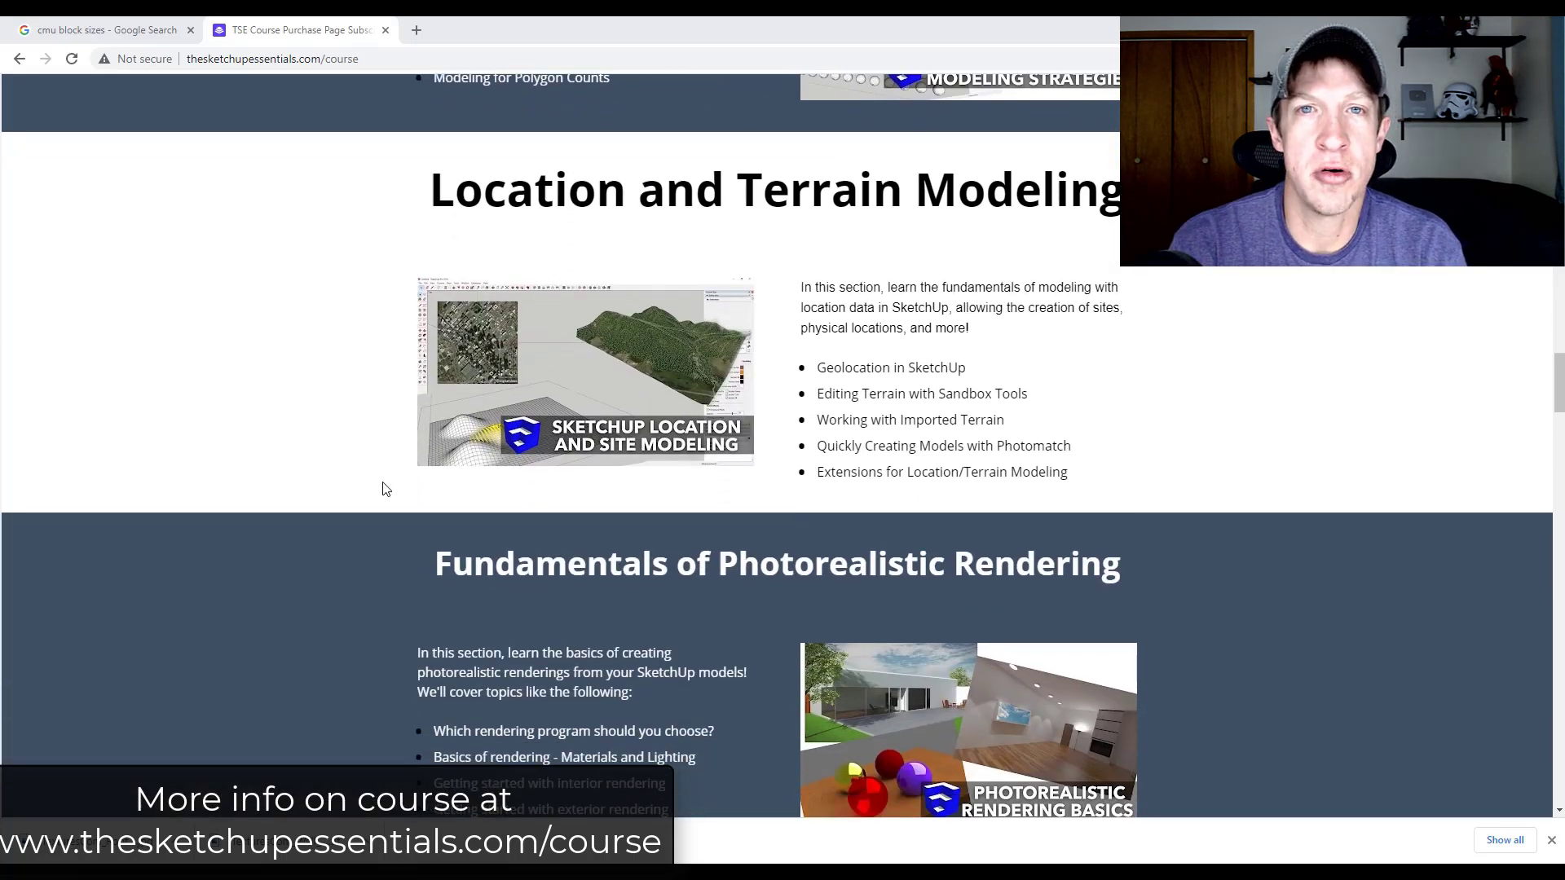
{"action": "scroll", "coordinate": [387, 489], "scroll_direction": "down", "scroll_amount": 5}
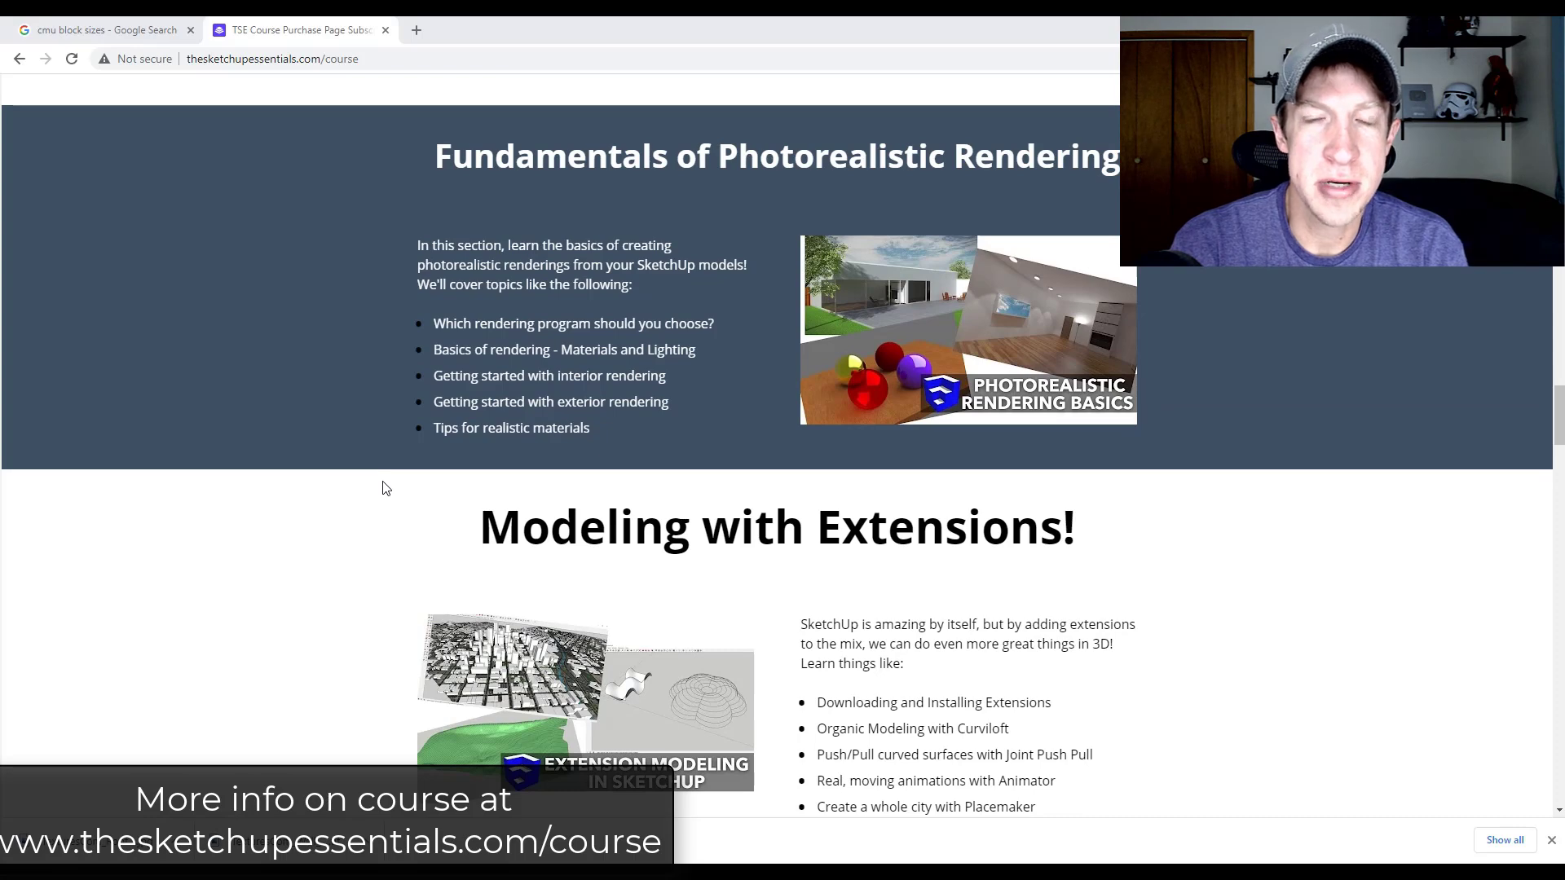
{"action": "scroll", "coordinate": [386, 489], "scroll_direction": "down", "scroll_amount": 4}
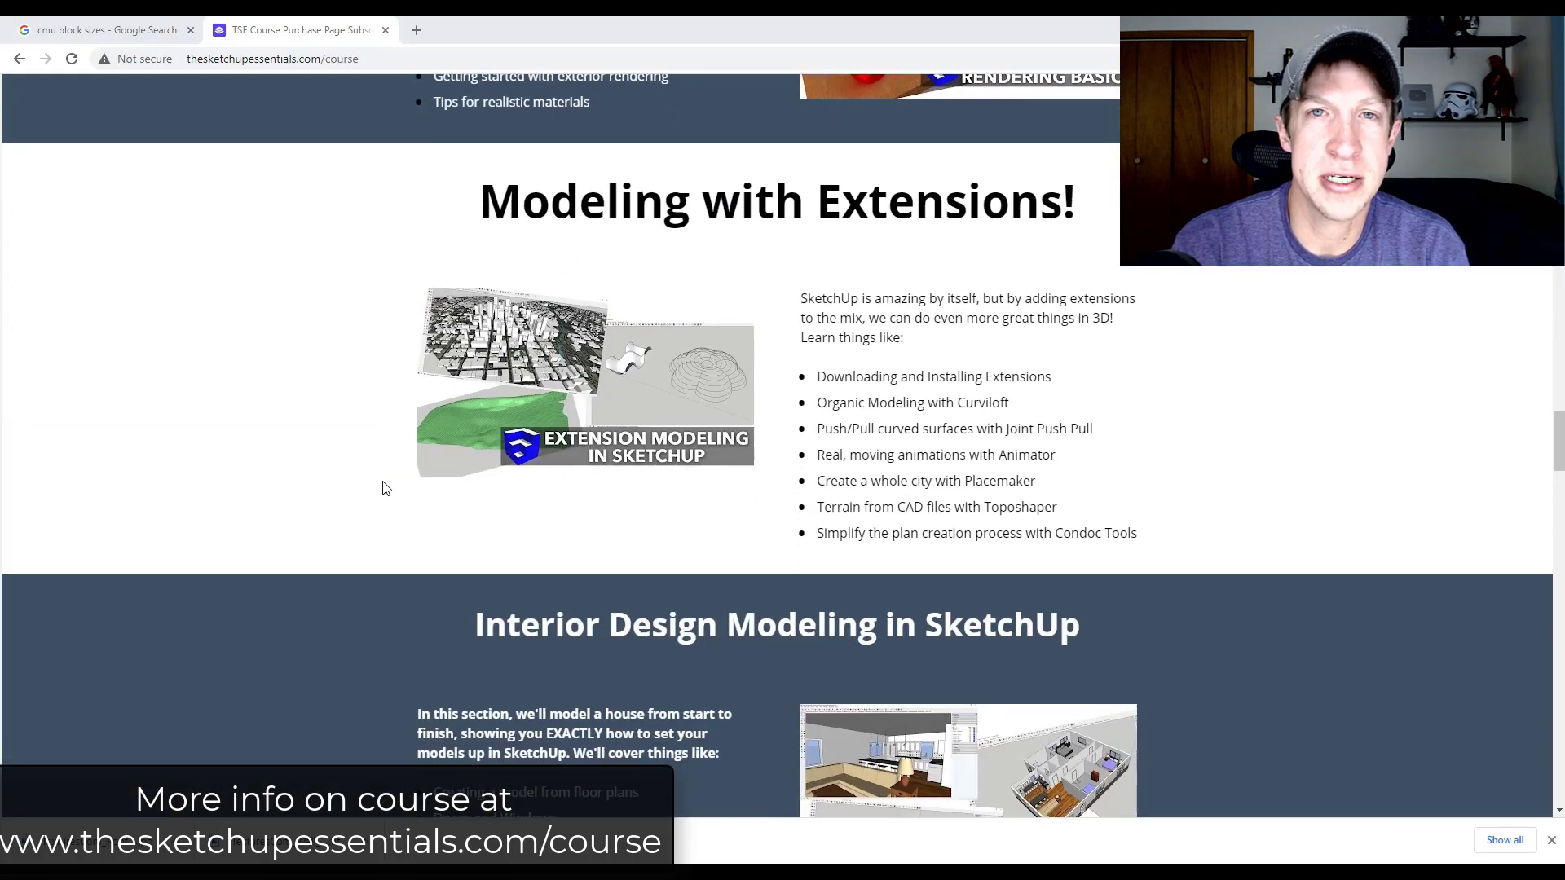
{"action": "scroll", "coordinate": [386, 489], "scroll_direction": "down", "scroll_amount": 5}
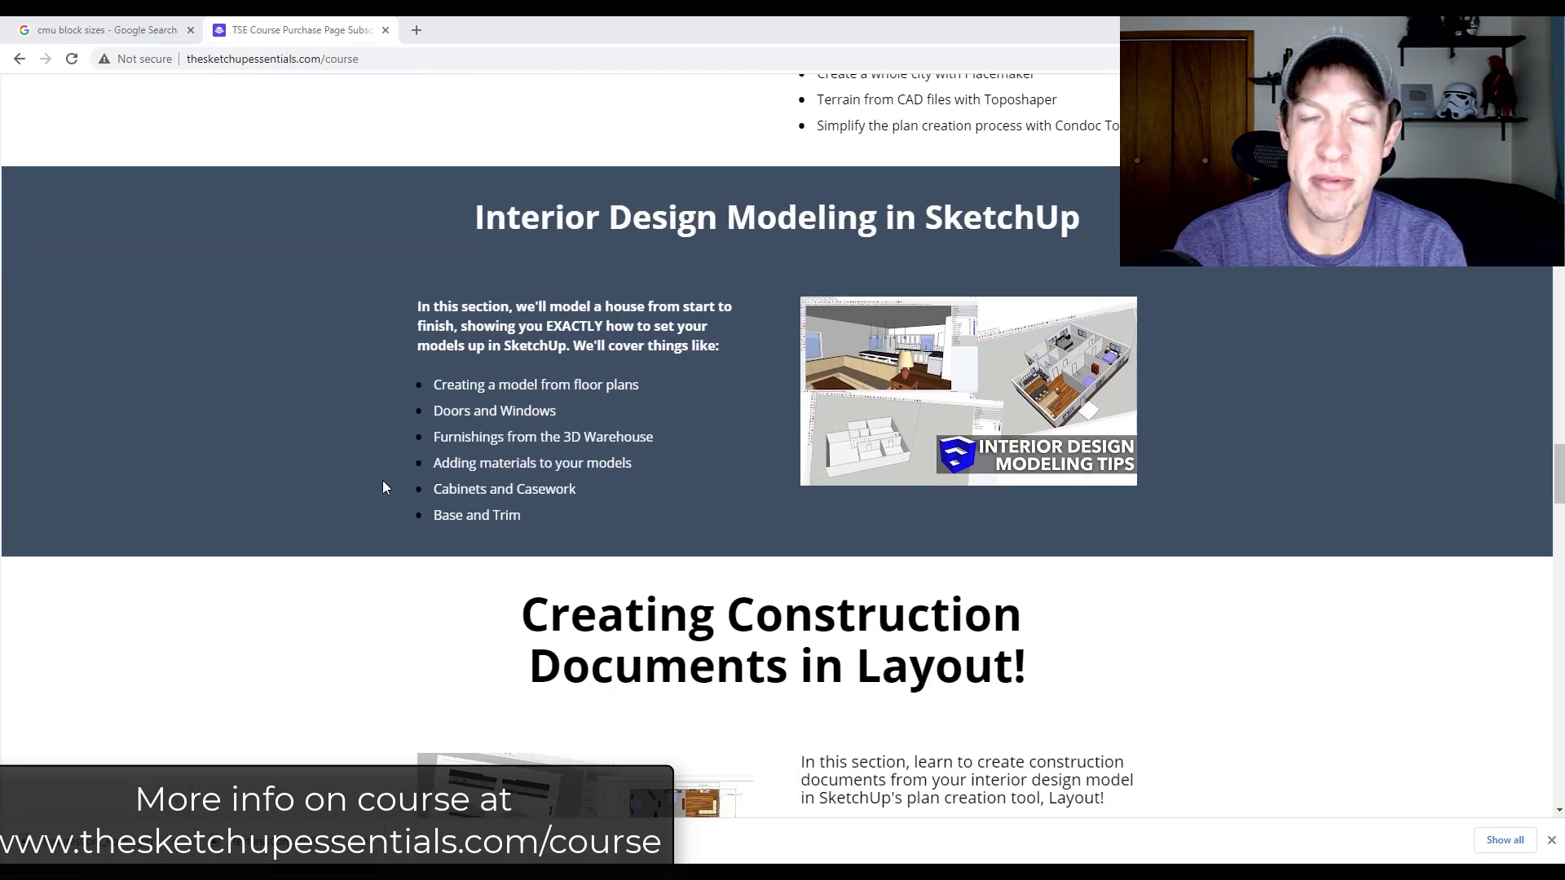
{"action": "scroll", "coordinate": [384, 486], "scroll_direction": "down", "scroll_amount": 5}
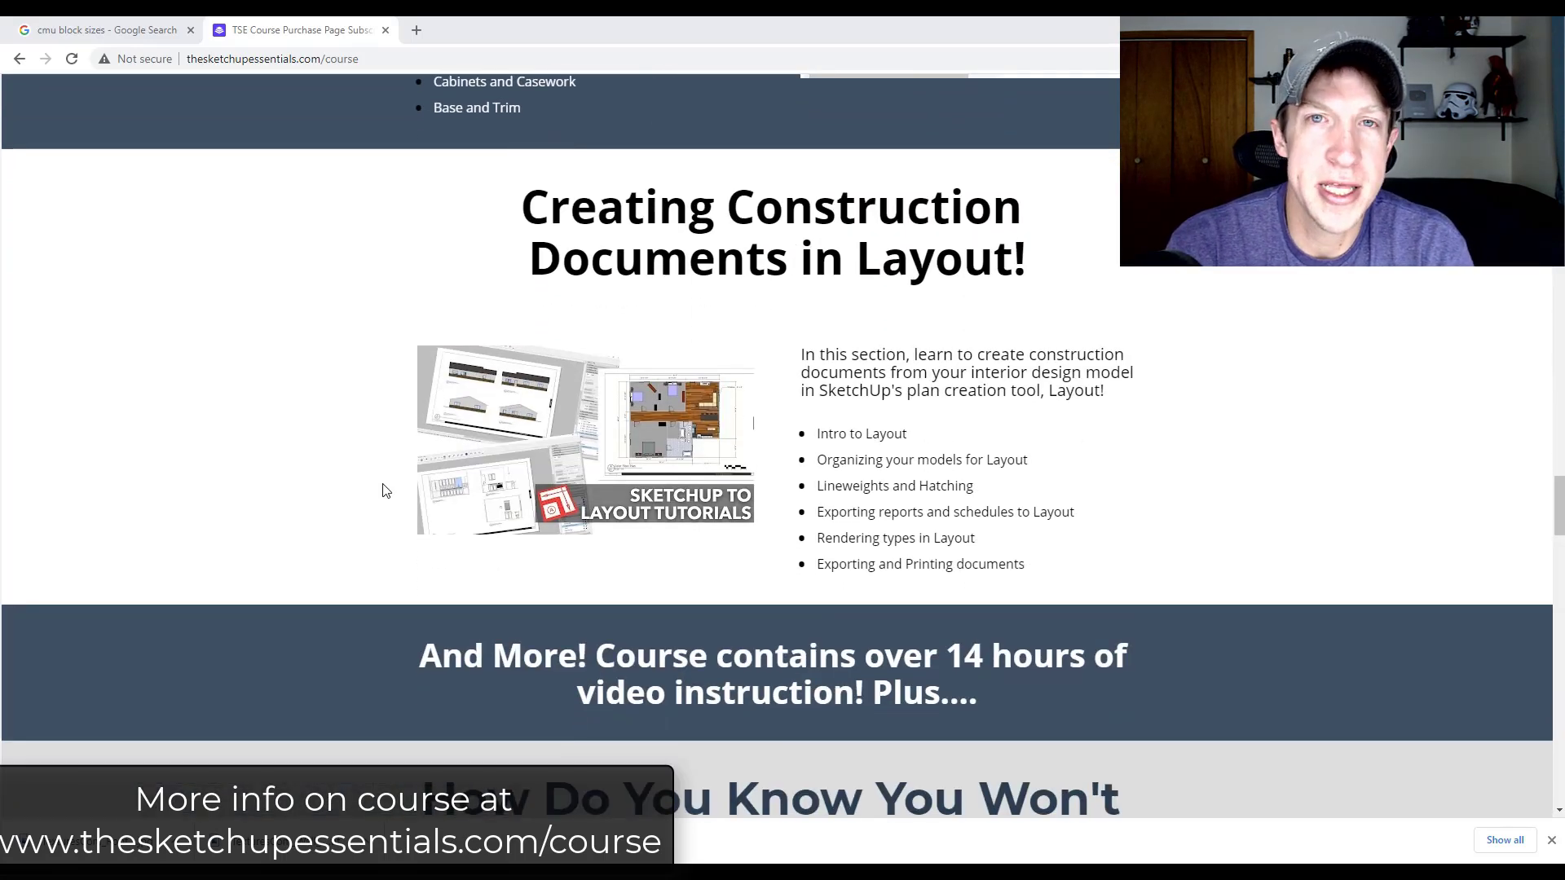
{"action": "scroll", "coordinate": [382, 492], "scroll_direction": "down", "scroll_amount": 7}
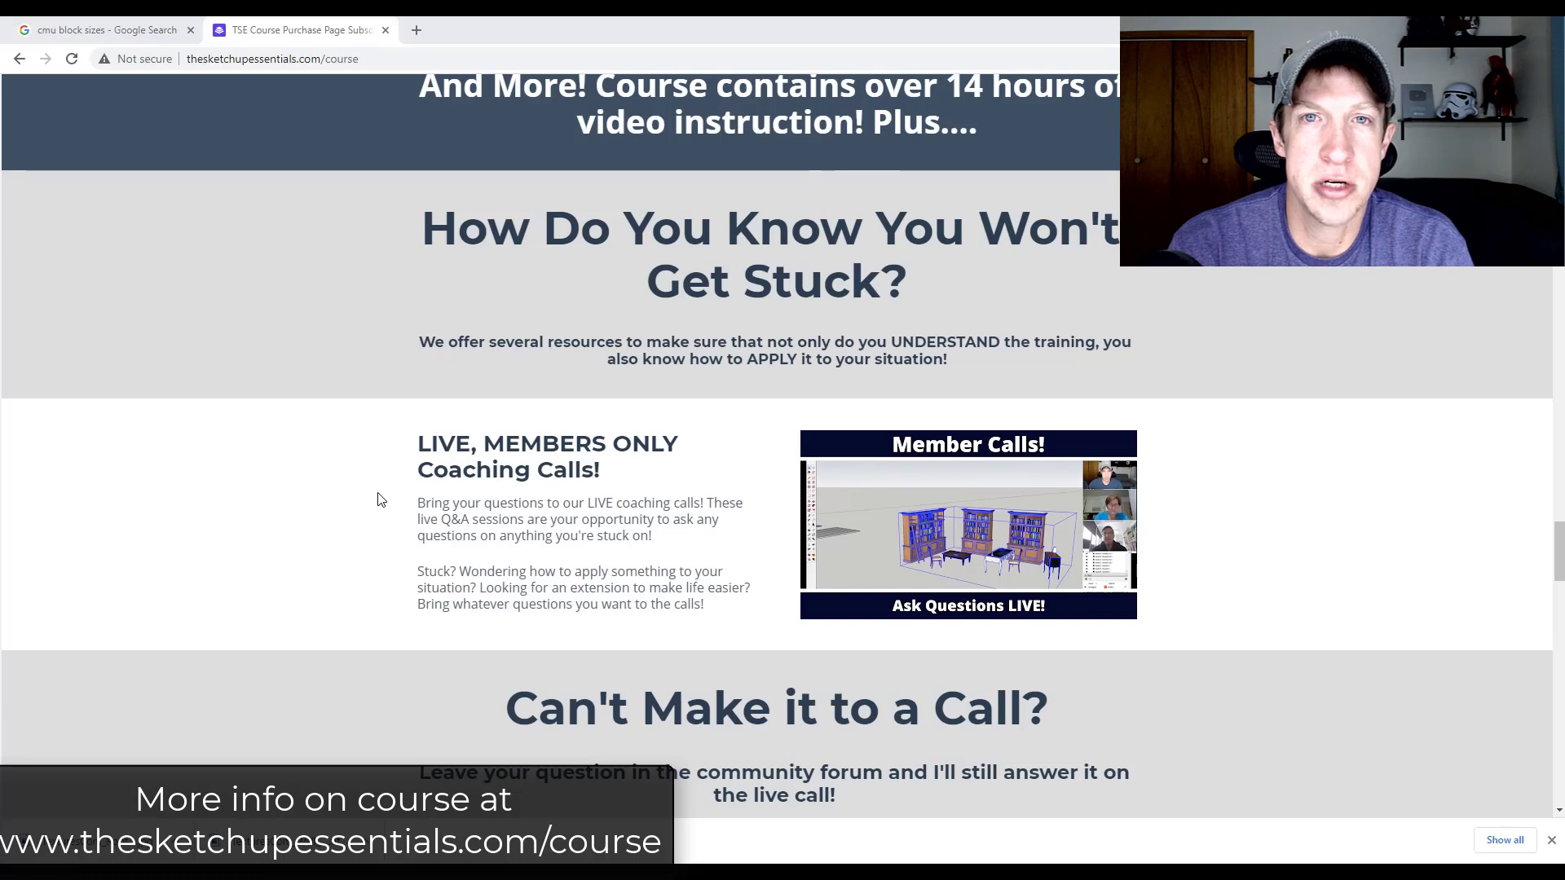
{"action": "scroll", "coordinate": [380, 499], "scroll_direction": "down", "scroll_amount": 6}
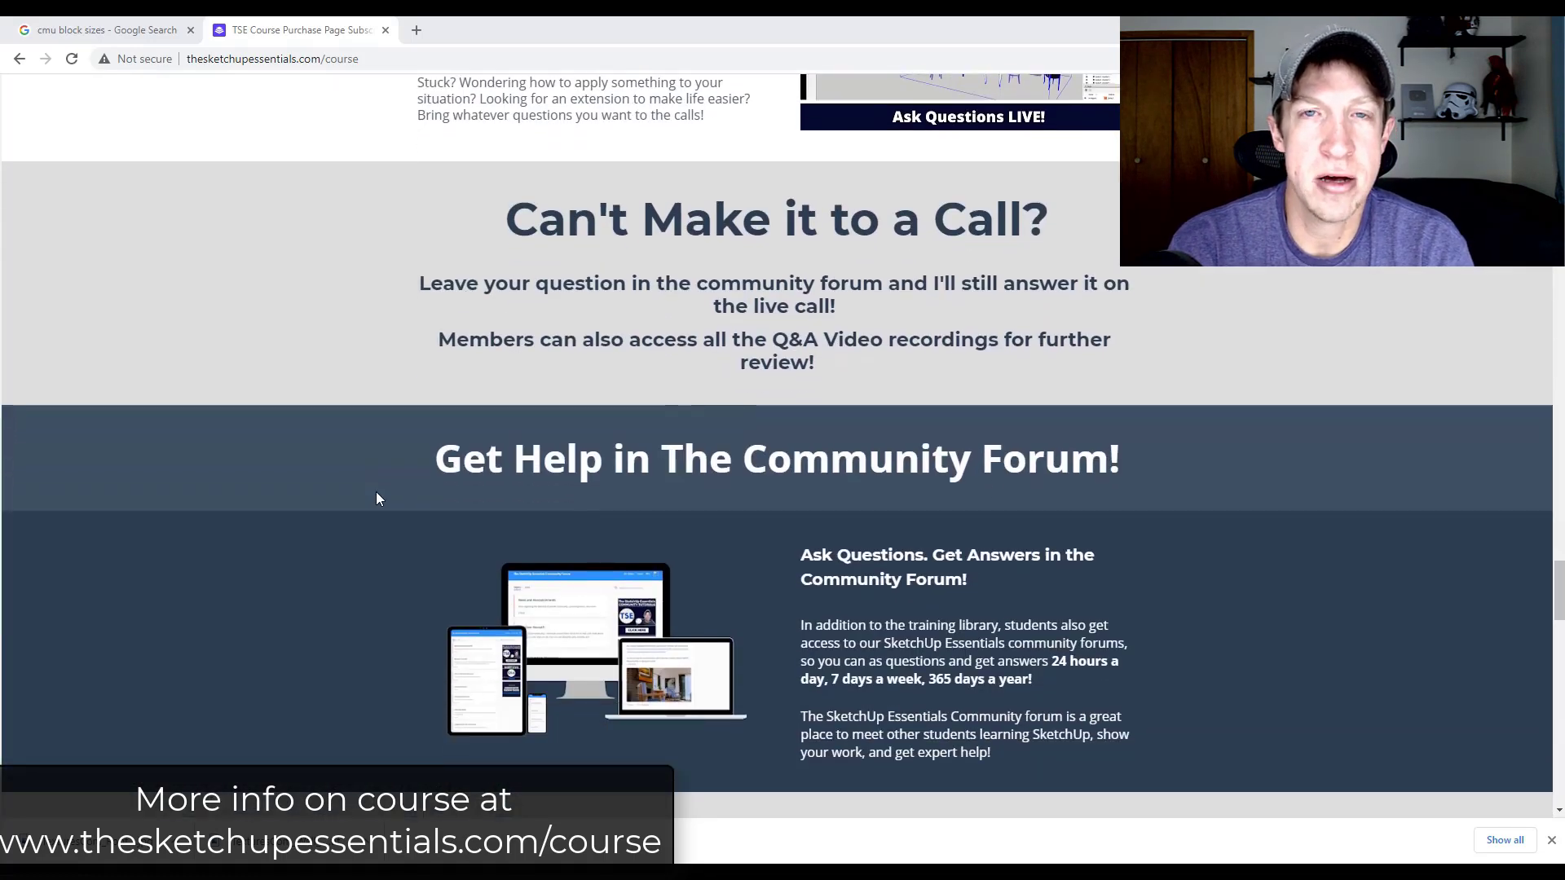
{"action": "scroll", "coordinate": [378, 498], "scroll_direction": "down", "scroll_amount": 7}
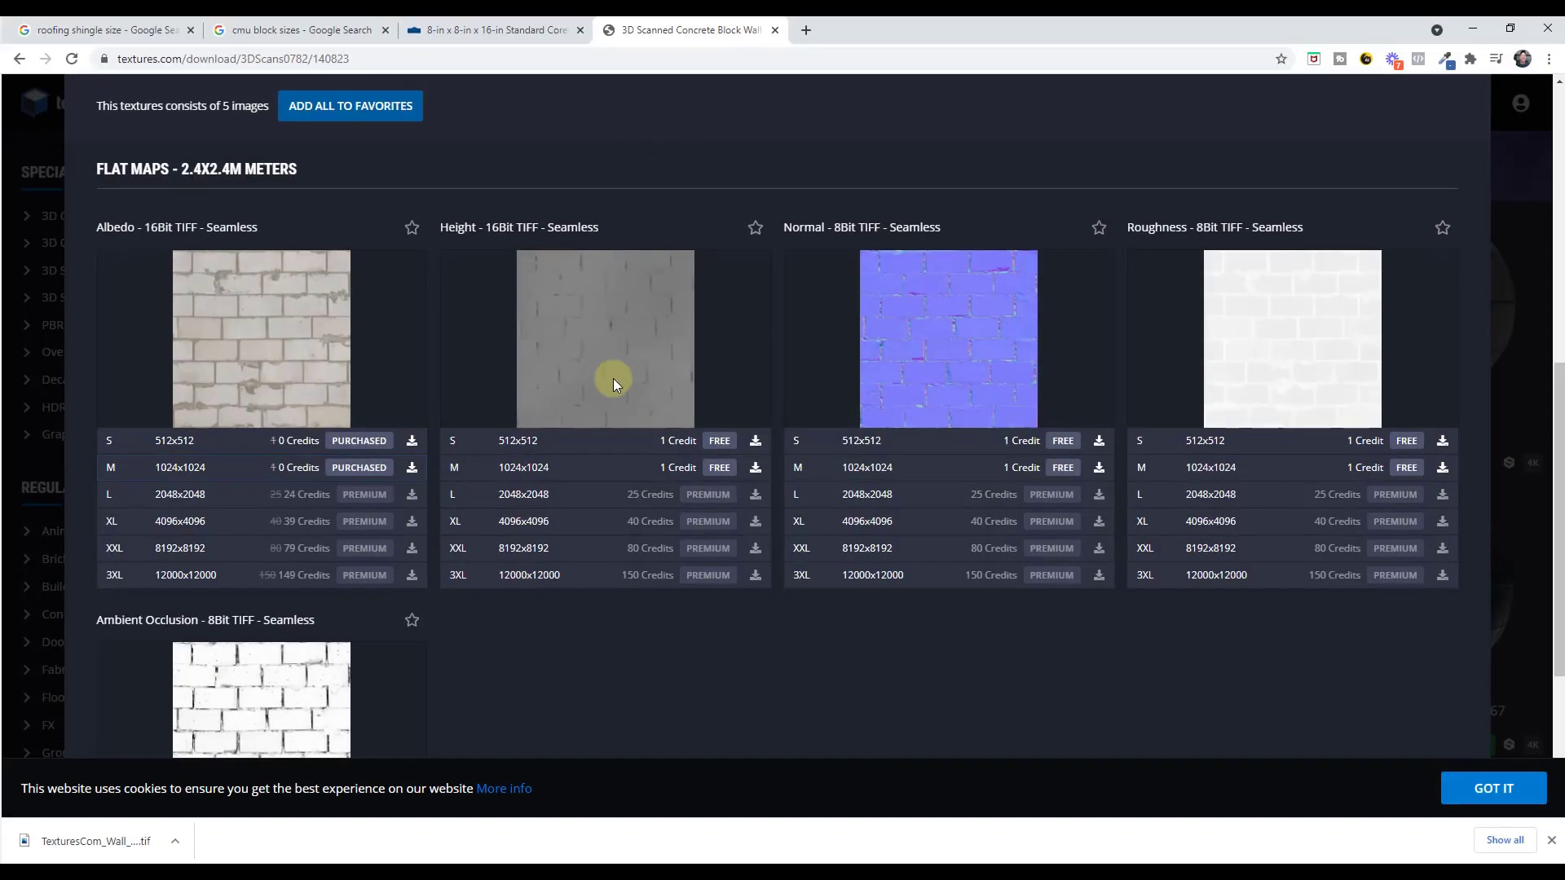
Examine the 3D scanned concrete block wall texture on textures.com, including its real-world size and downloadable flat maps.
{"action": "left_click", "coordinate": [613, 378]}
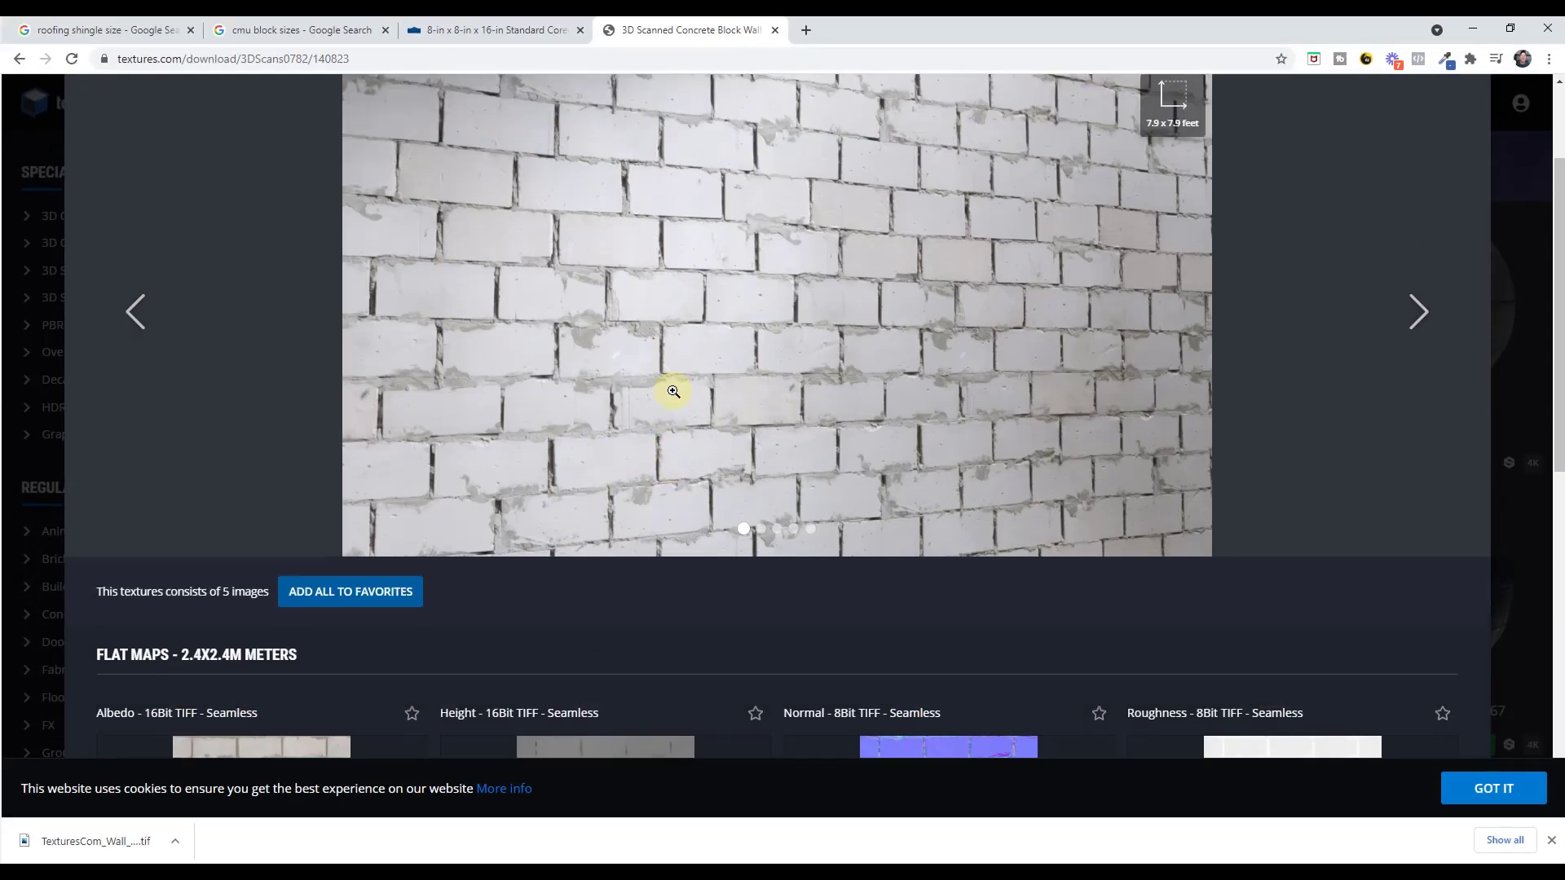
{"action": "scroll", "coordinate": [674, 391], "scroll_direction": "up", "scroll_amount": 1}
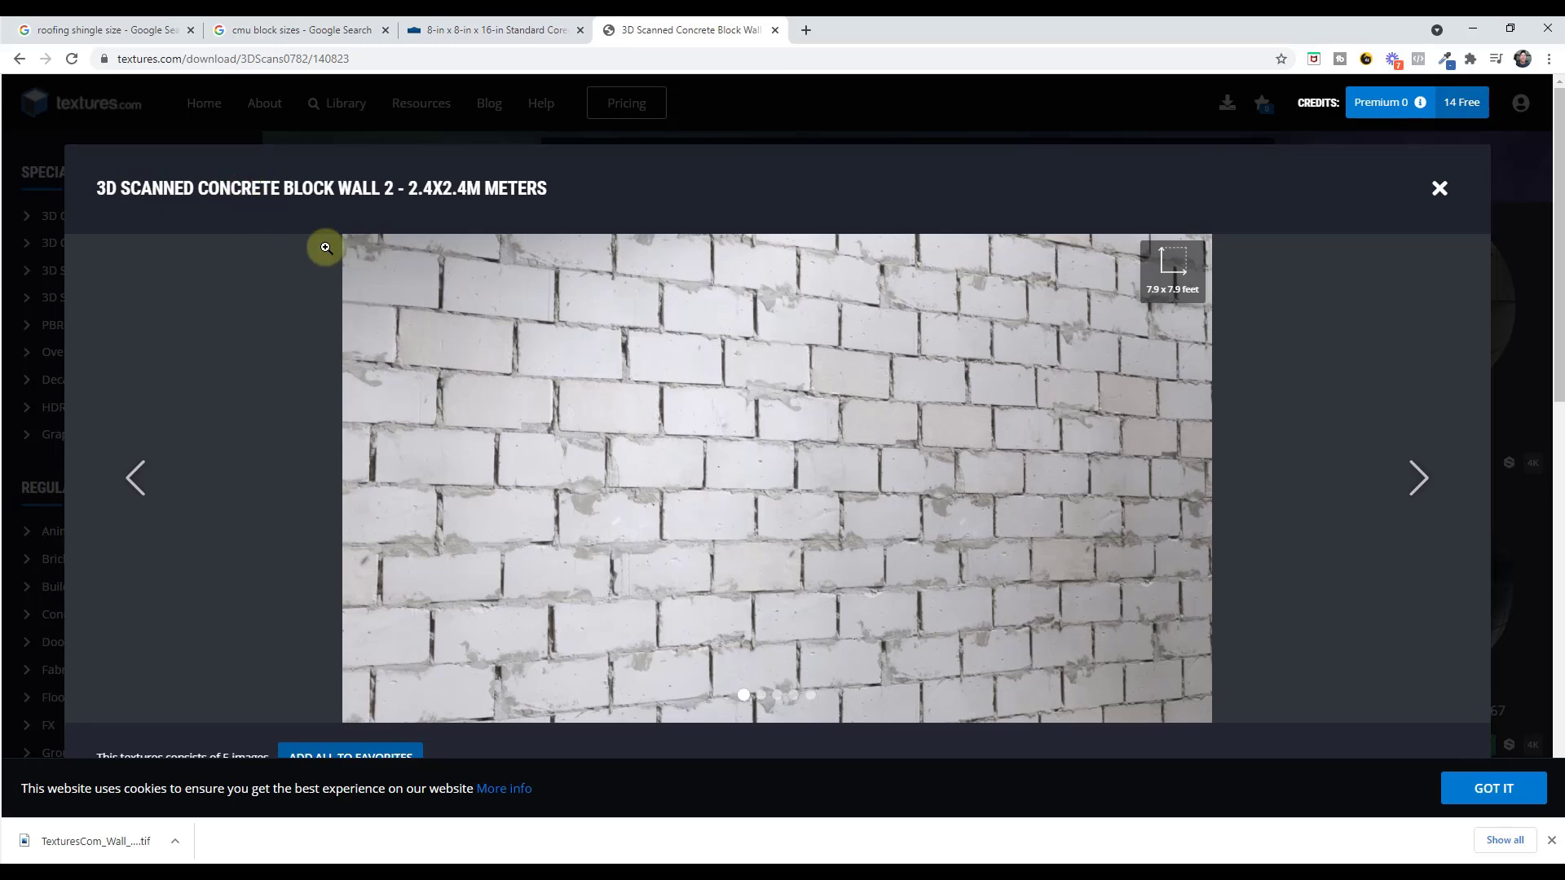
{"action": "scroll", "coordinate": [785, 433], "scroll_direction": "down", "scroll_amount": 7}
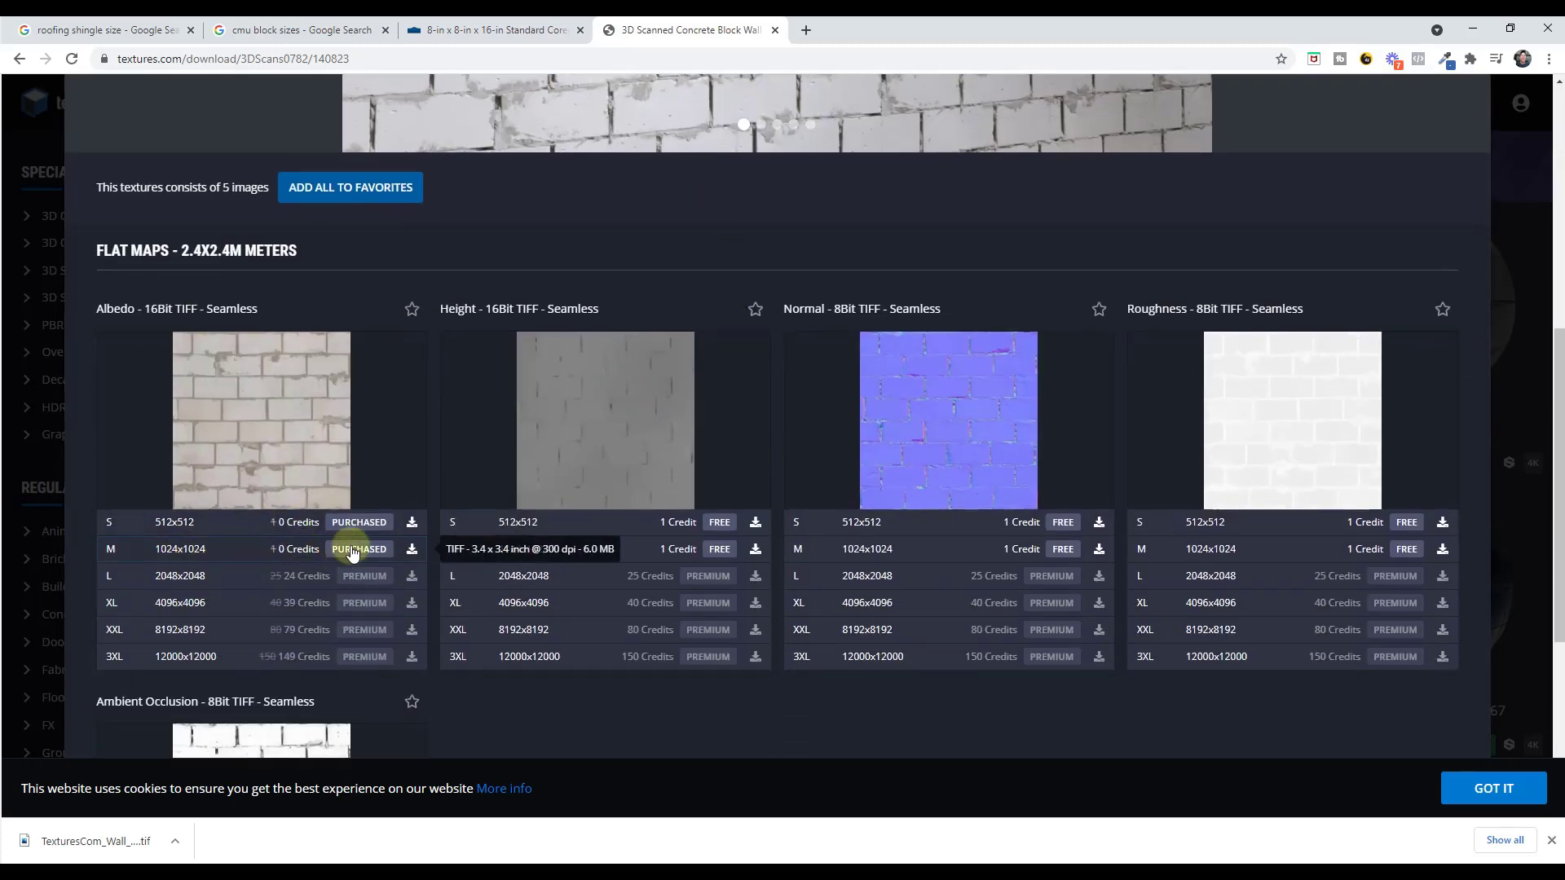
{"action": "left_click", "coordinate": [176, 842]}
Switch to SketchUp and import the concrete block image as a texture on the wall face, about 6' 8" wide from its lower-left corner.
{"action": "key", "text": "super+Down"}
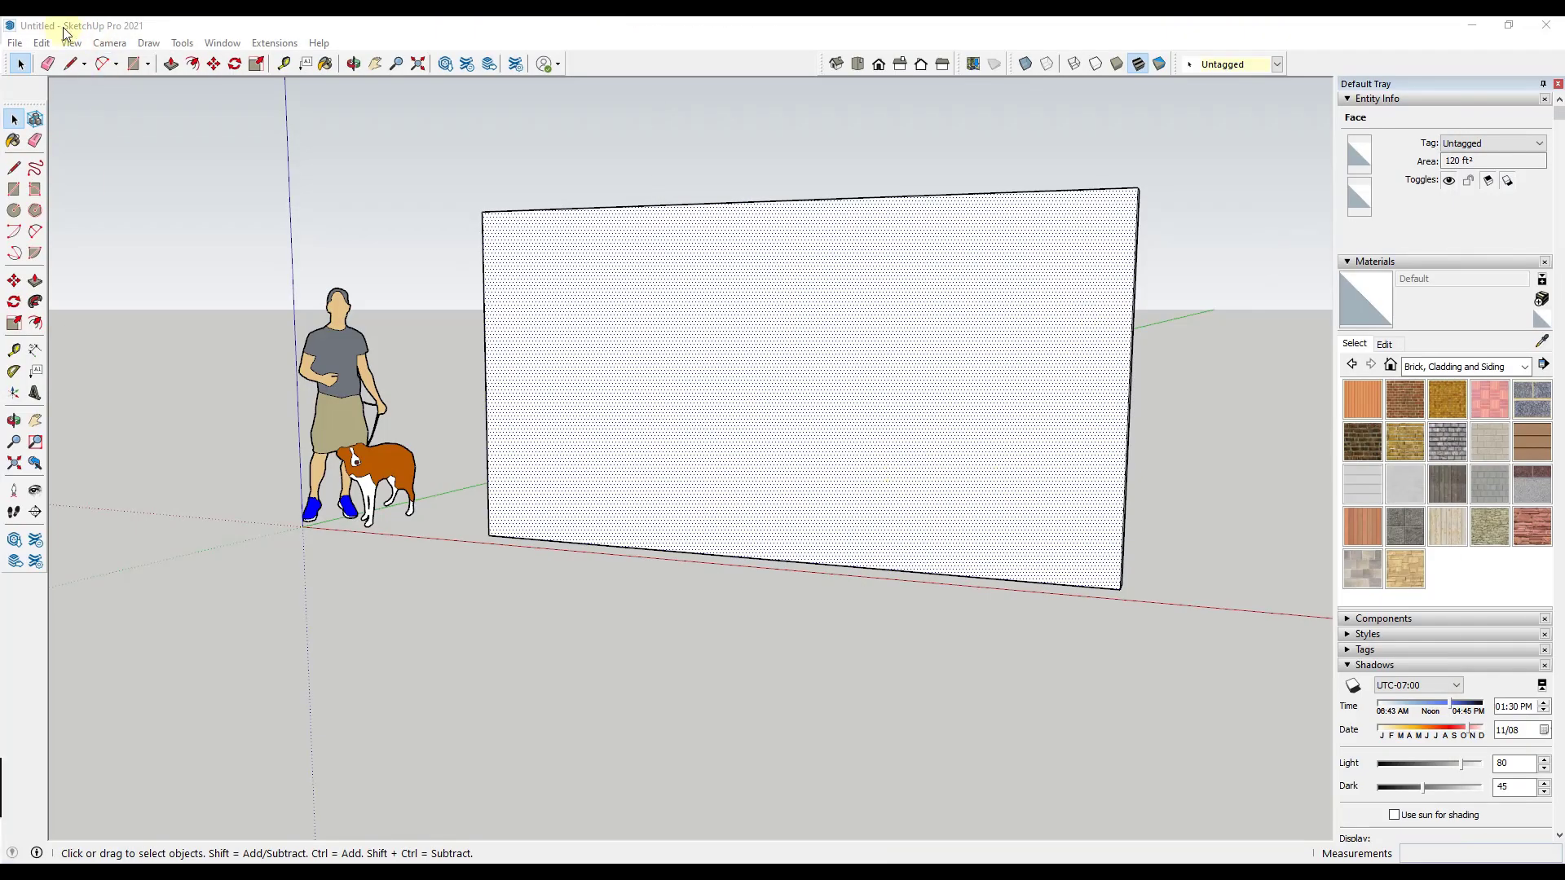
{"action": "left_click", "coordinate": [17, 45]}
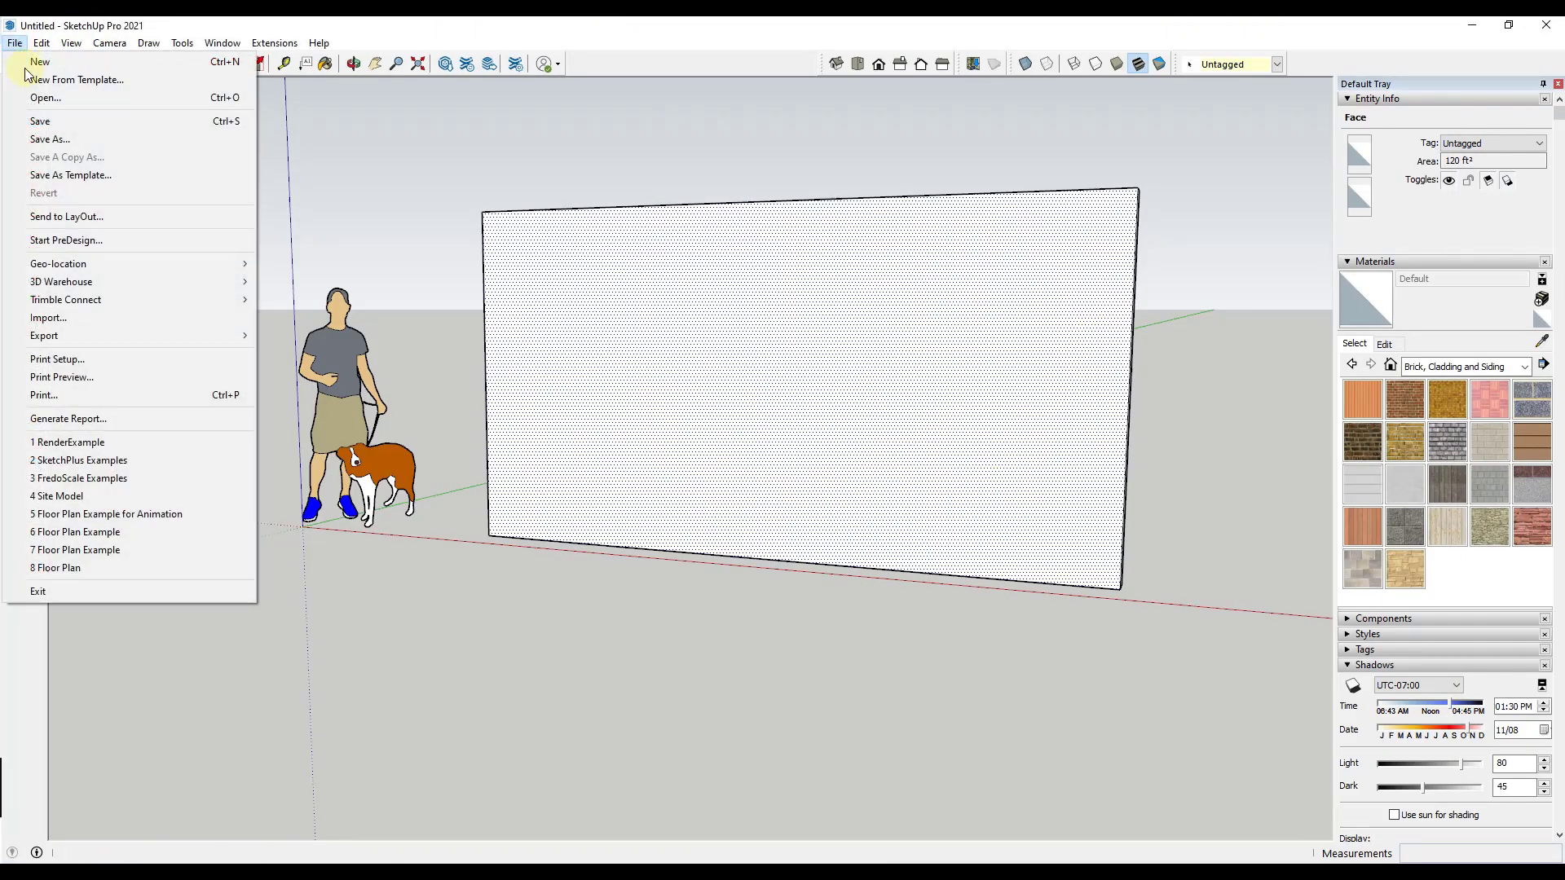
{"action": "left_click", "coordinate": [91, 322]}
{"action": "double_click", "coordinate": [795, 375]}
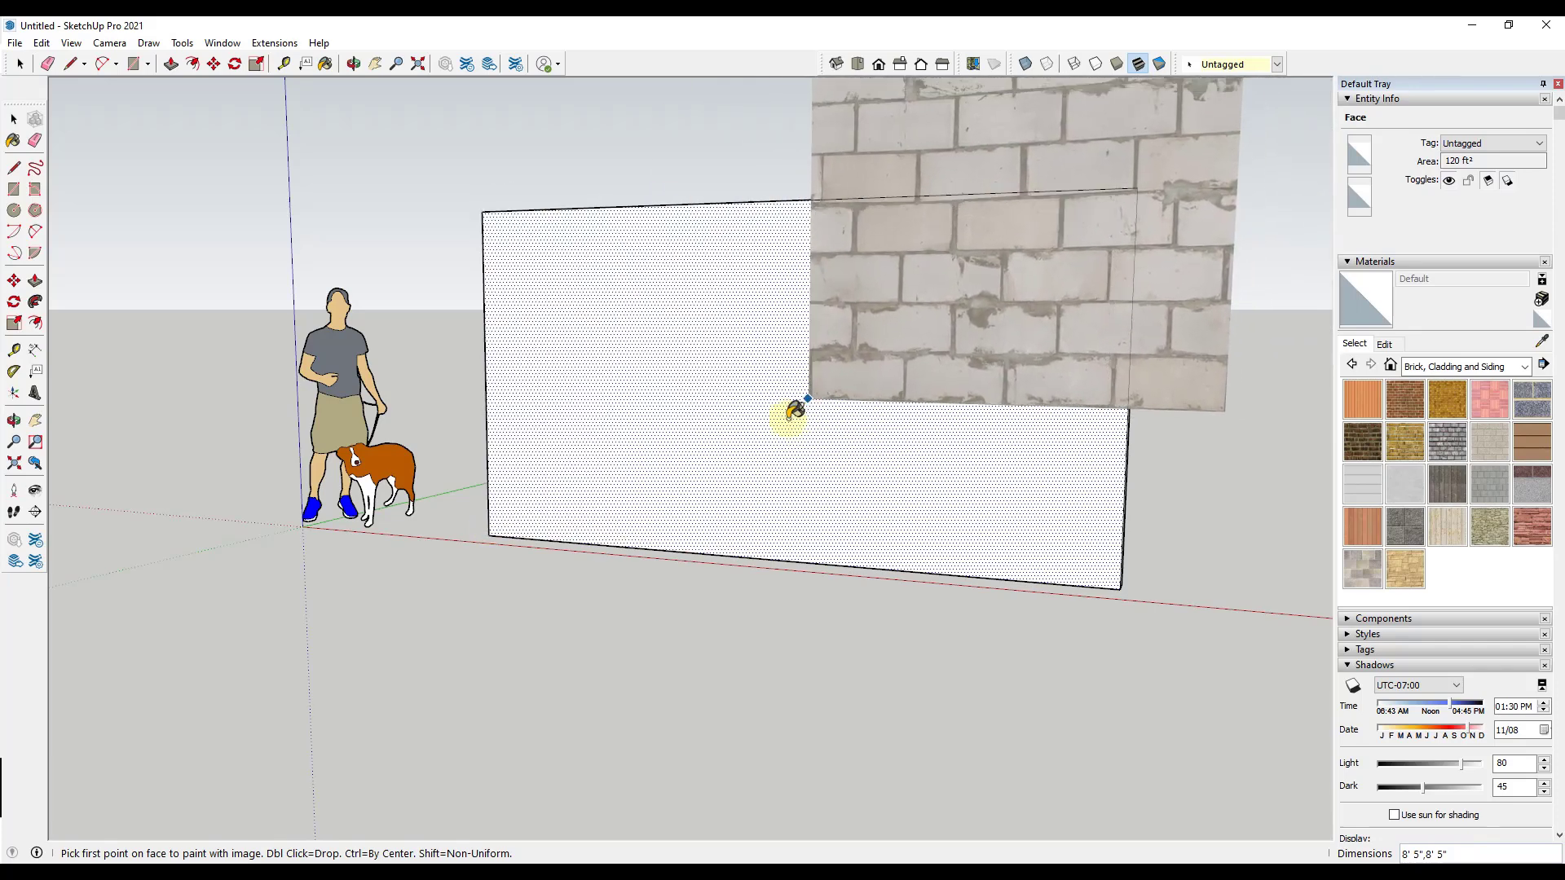
{"action": "left_click", "coordinate": [489, 533]}
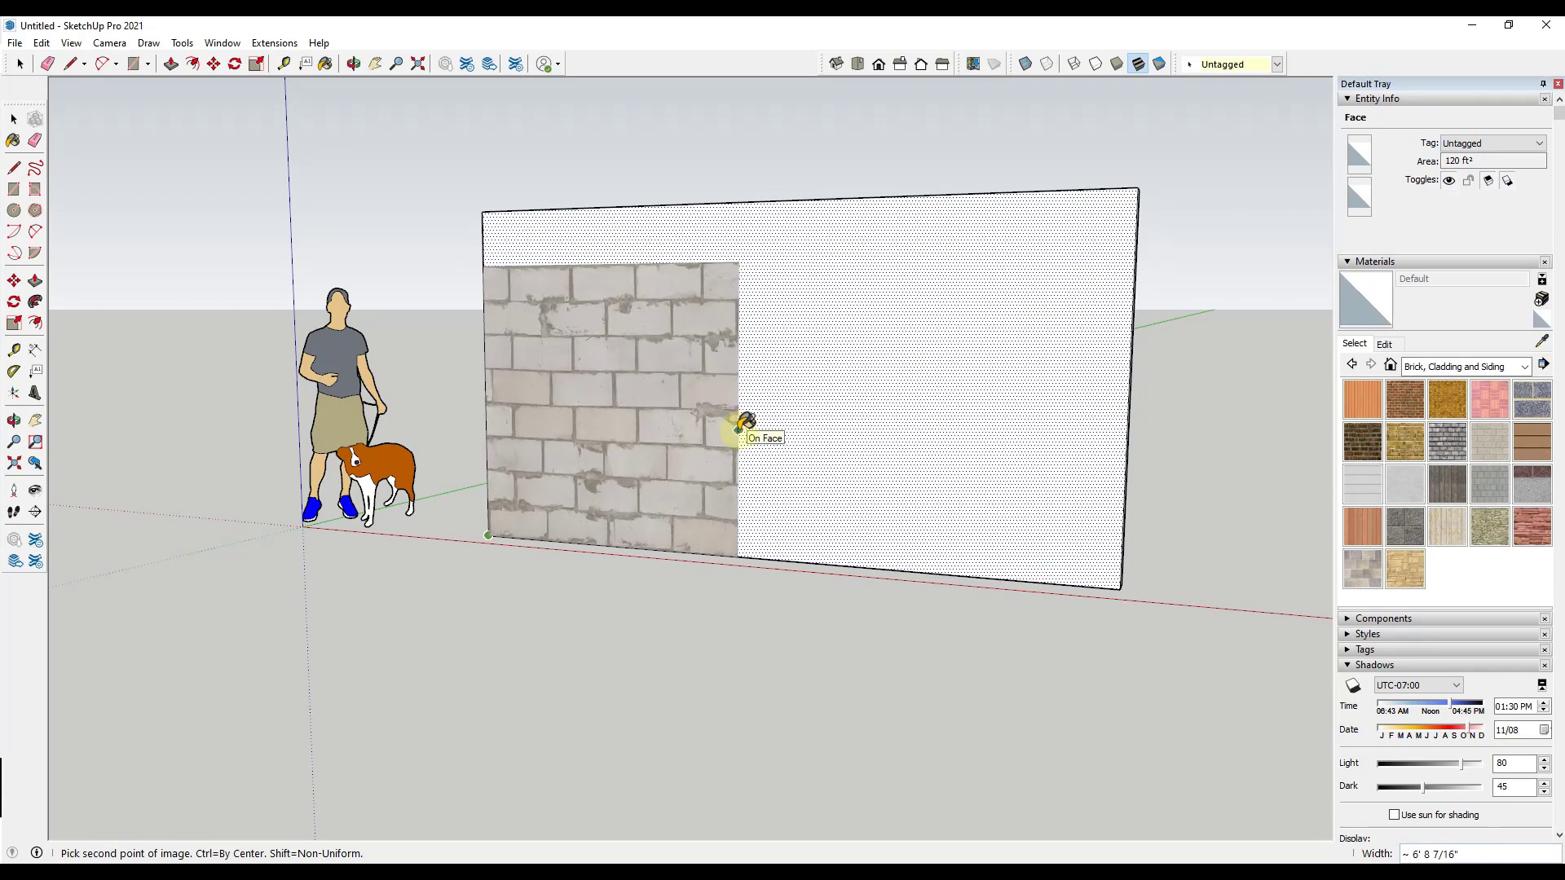
{"action": "left_click", "coordinate": [739, 426]}
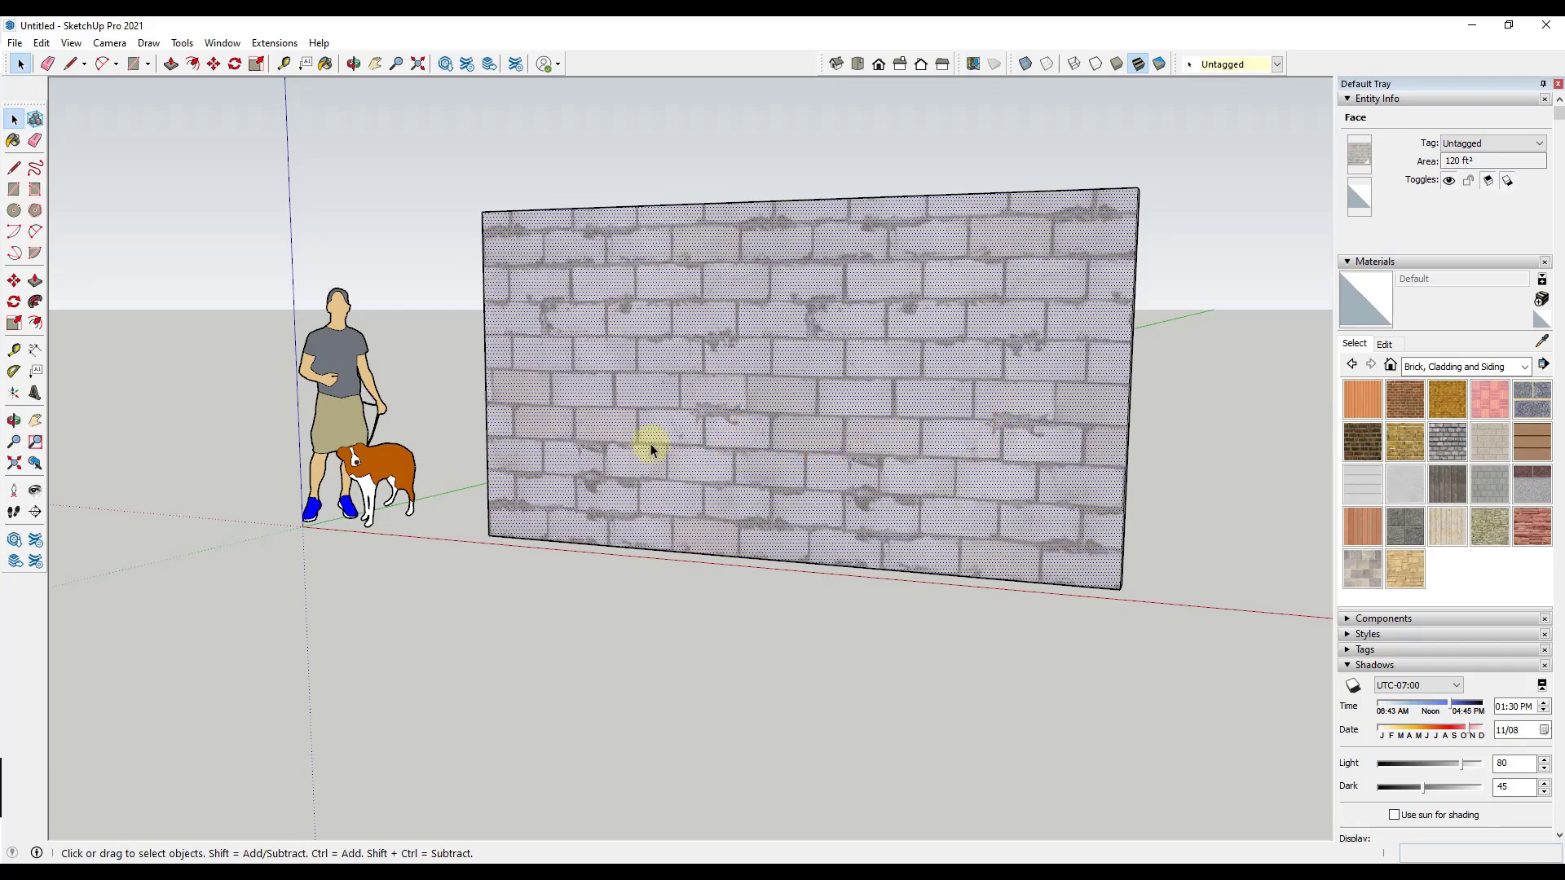
Inspect the textured blocks up close, then switch to the browser and examine the standard concrete block's dimensions on the Lowe's product page.
{"action": "middle_click_drag", "start_coordinate": [895, 394], "coordinate": [884, 388]}
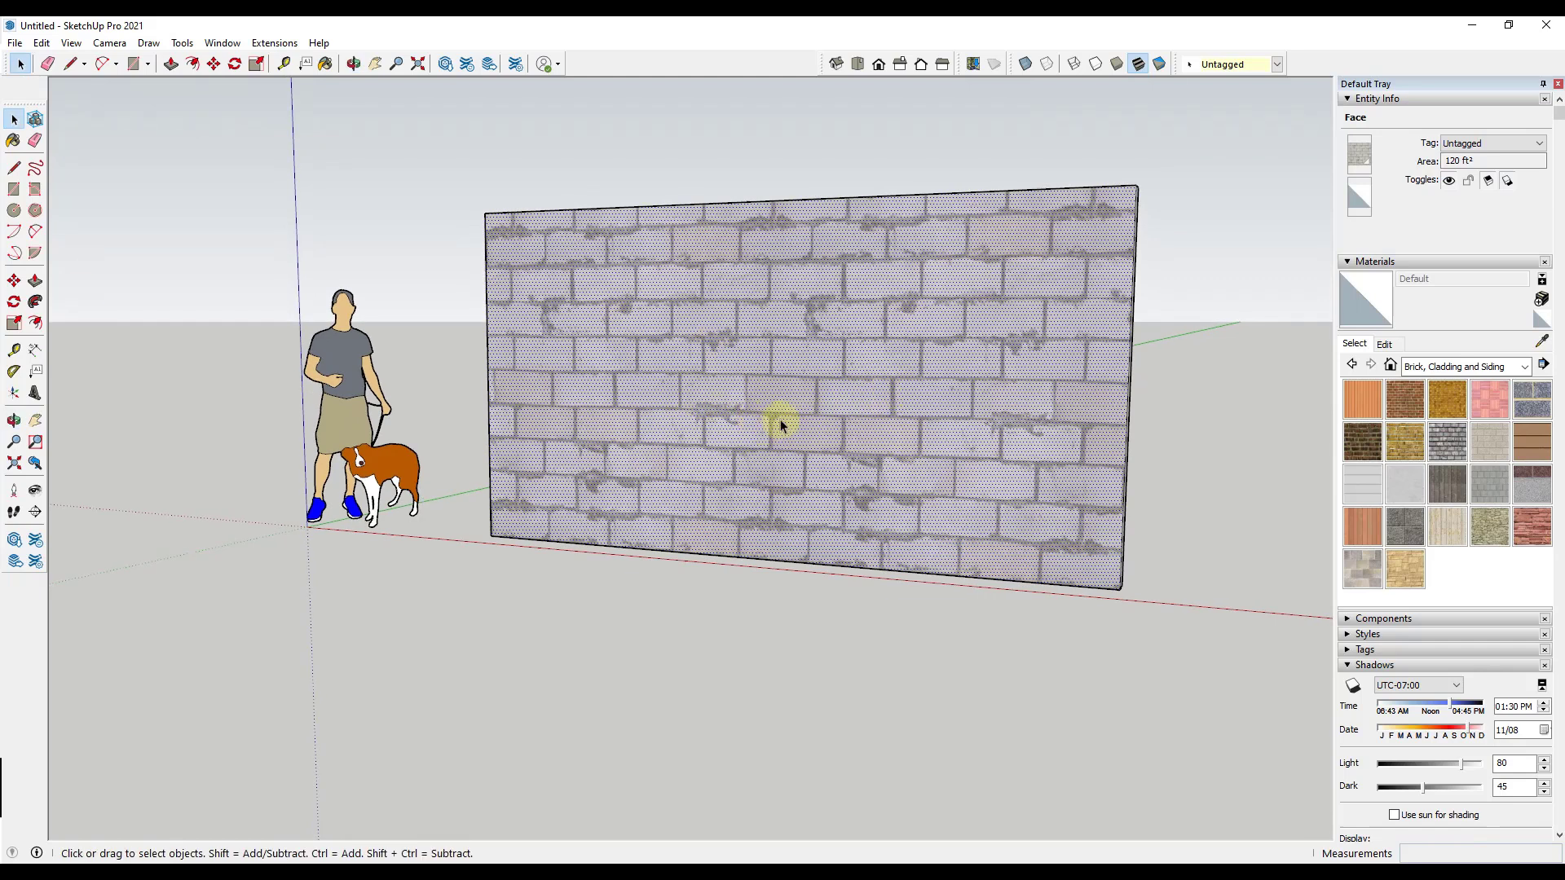
{"action": "scroll", "coordinate": [618, 476], "scroll_direction": "up", "scroll_amount": 6}
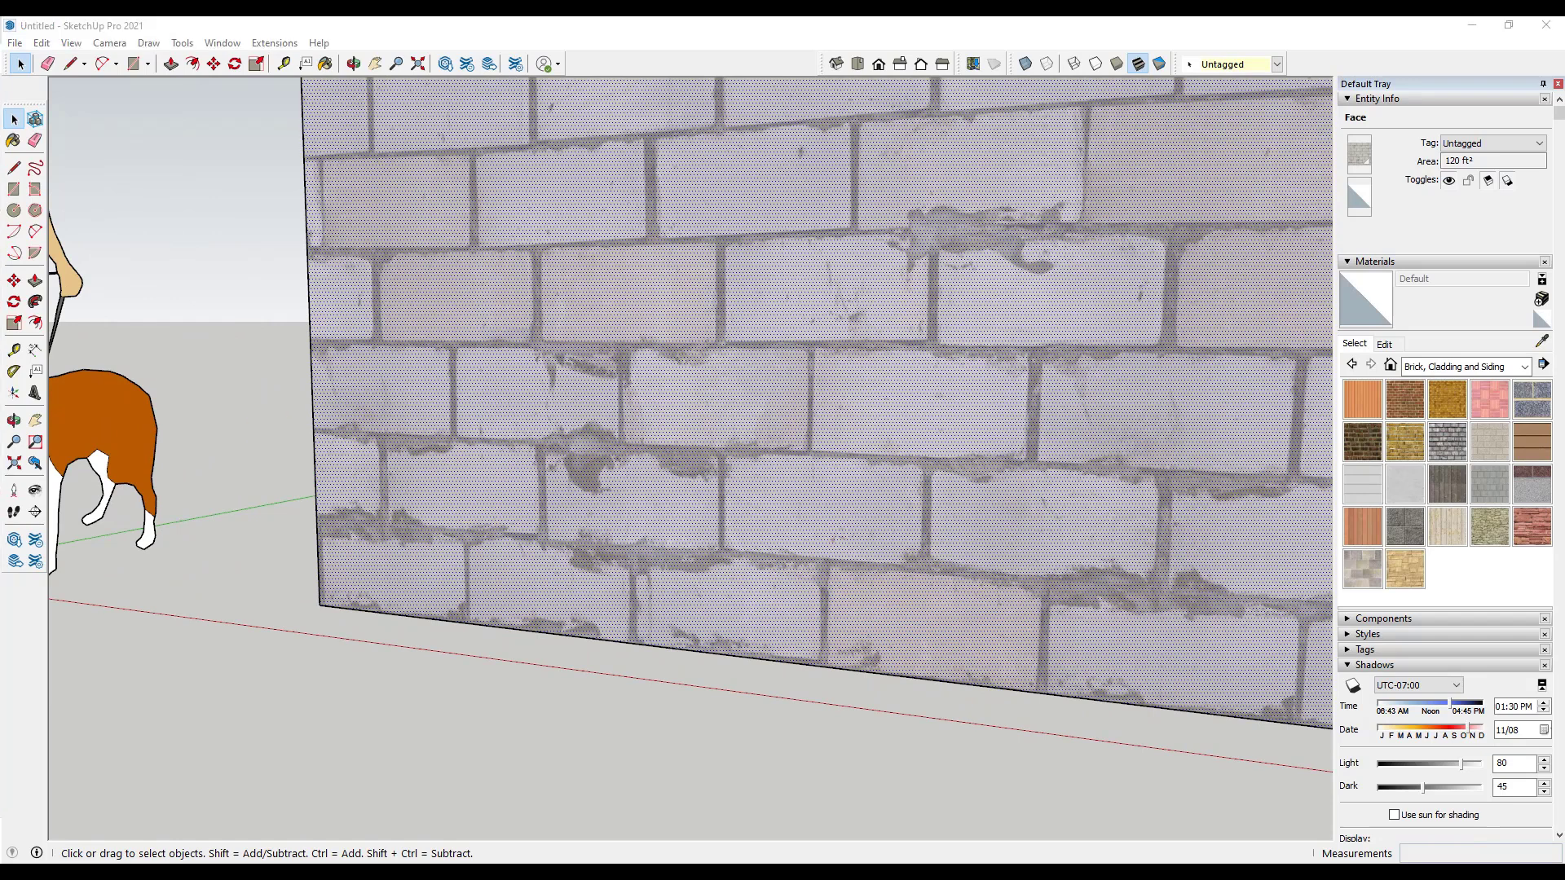
{"action": "key", "text": "alt+Tab"}
{"action": "scroll", "coordinate": [639, 360], "scroll_direction": "up", "scroll_amount": 20}
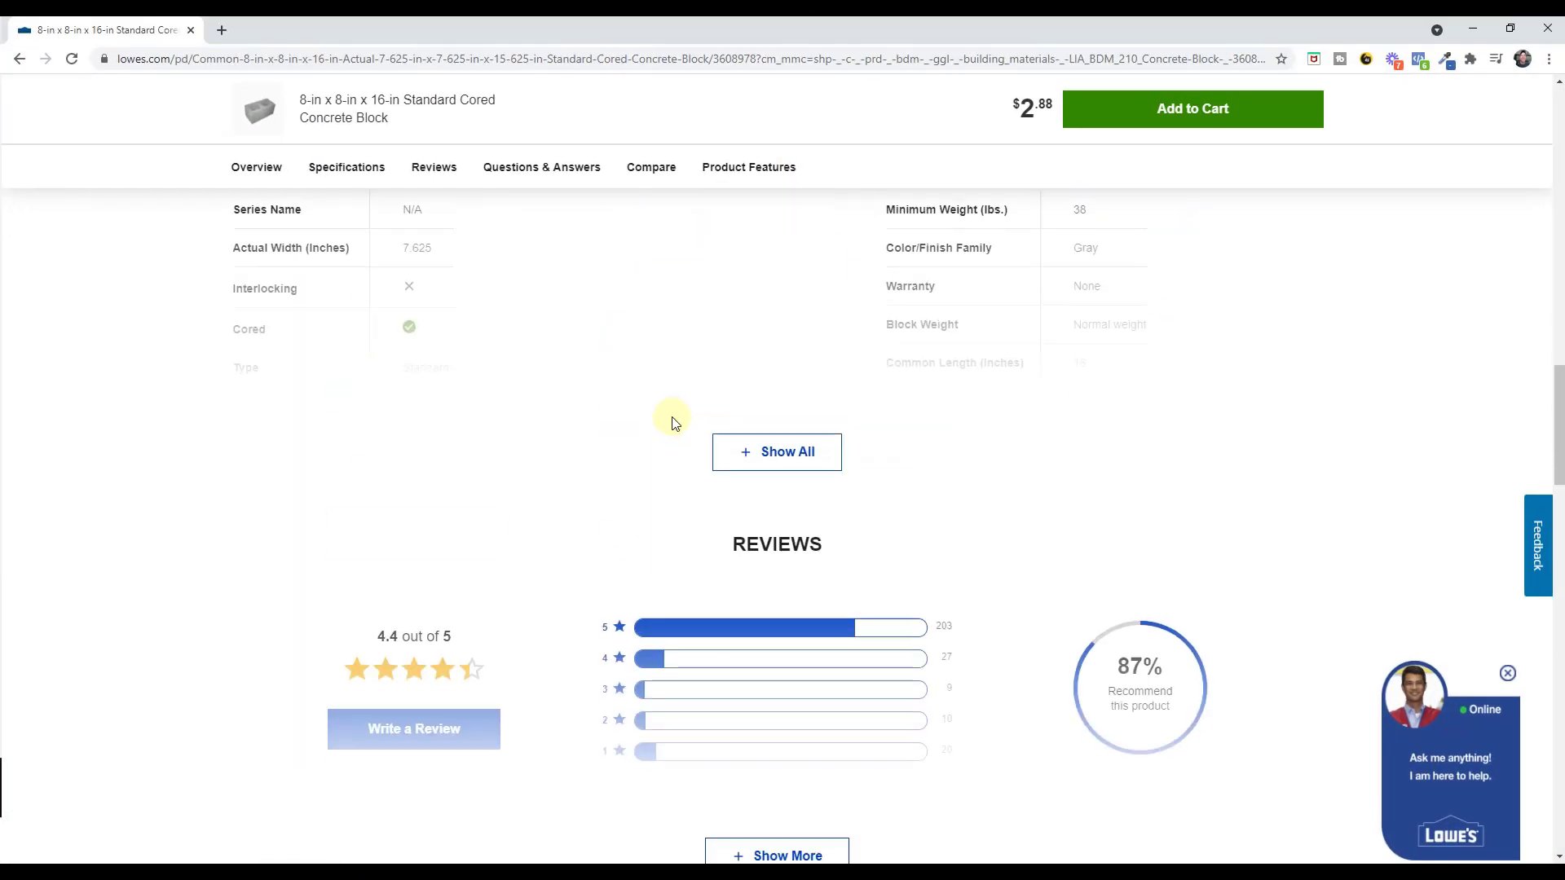
{"action": "scroll", "coordinate": [748, 438], "scroll_direction": "up", "scroll_amount": 4}
{"action": "scroll", "coordinate": [801, 444], "scroll_direction": "down", "scroll_amount": 3}
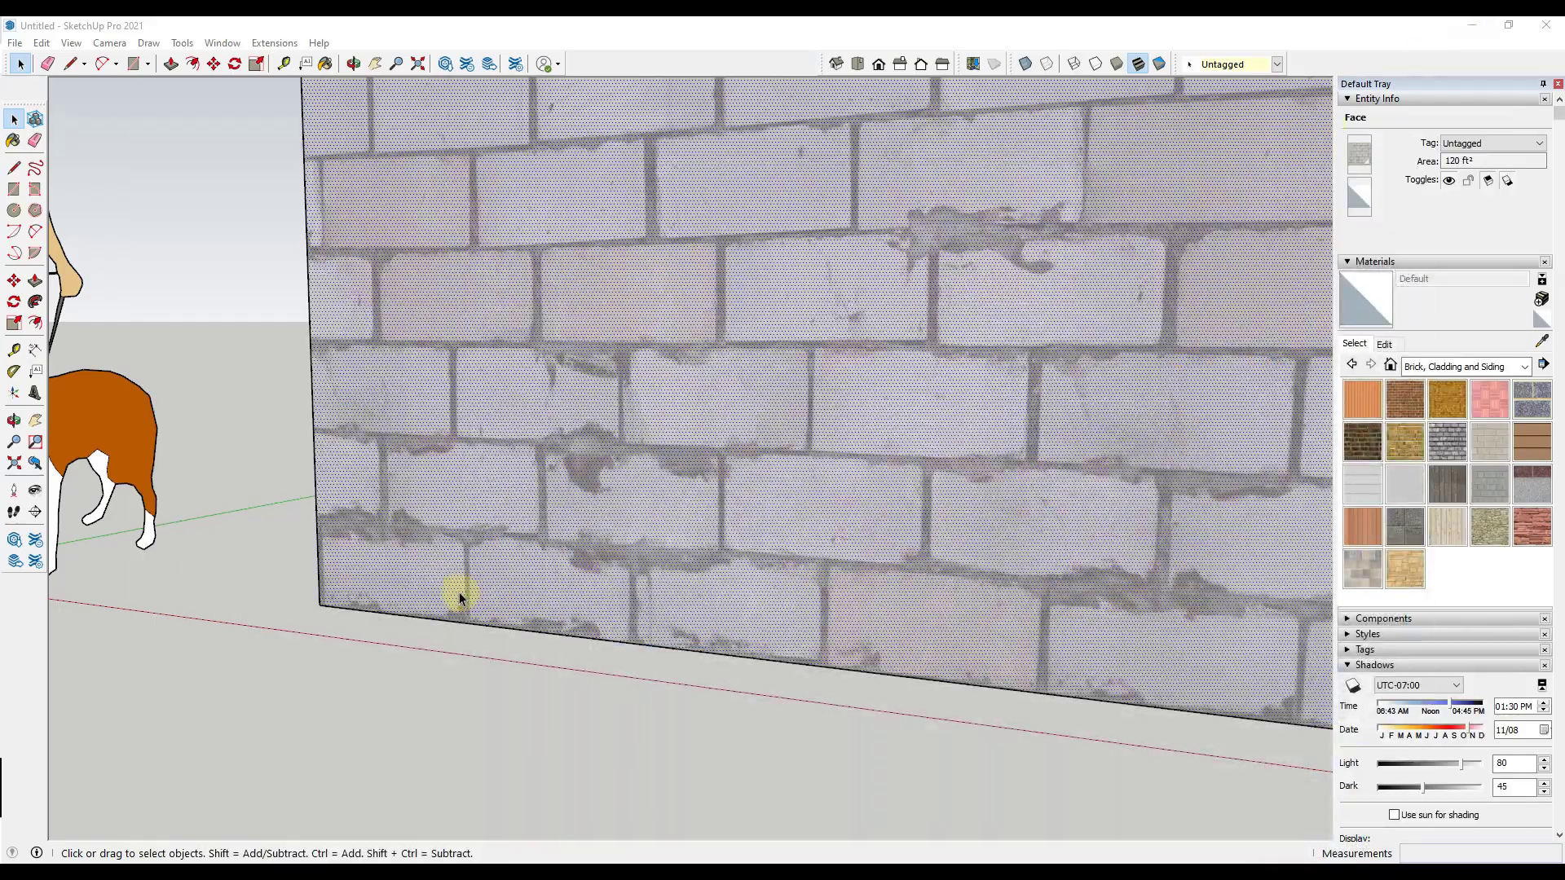
Return to SketchUp and use the Tape Measure to place a vertical guide 16 inches from the wall's left edge.
{"action": "left_click", "coordinate": [453, 580]}
{"action": "middle_click_drag", "start_coordinate": [452, 580], "coordinate": [516, 517]}
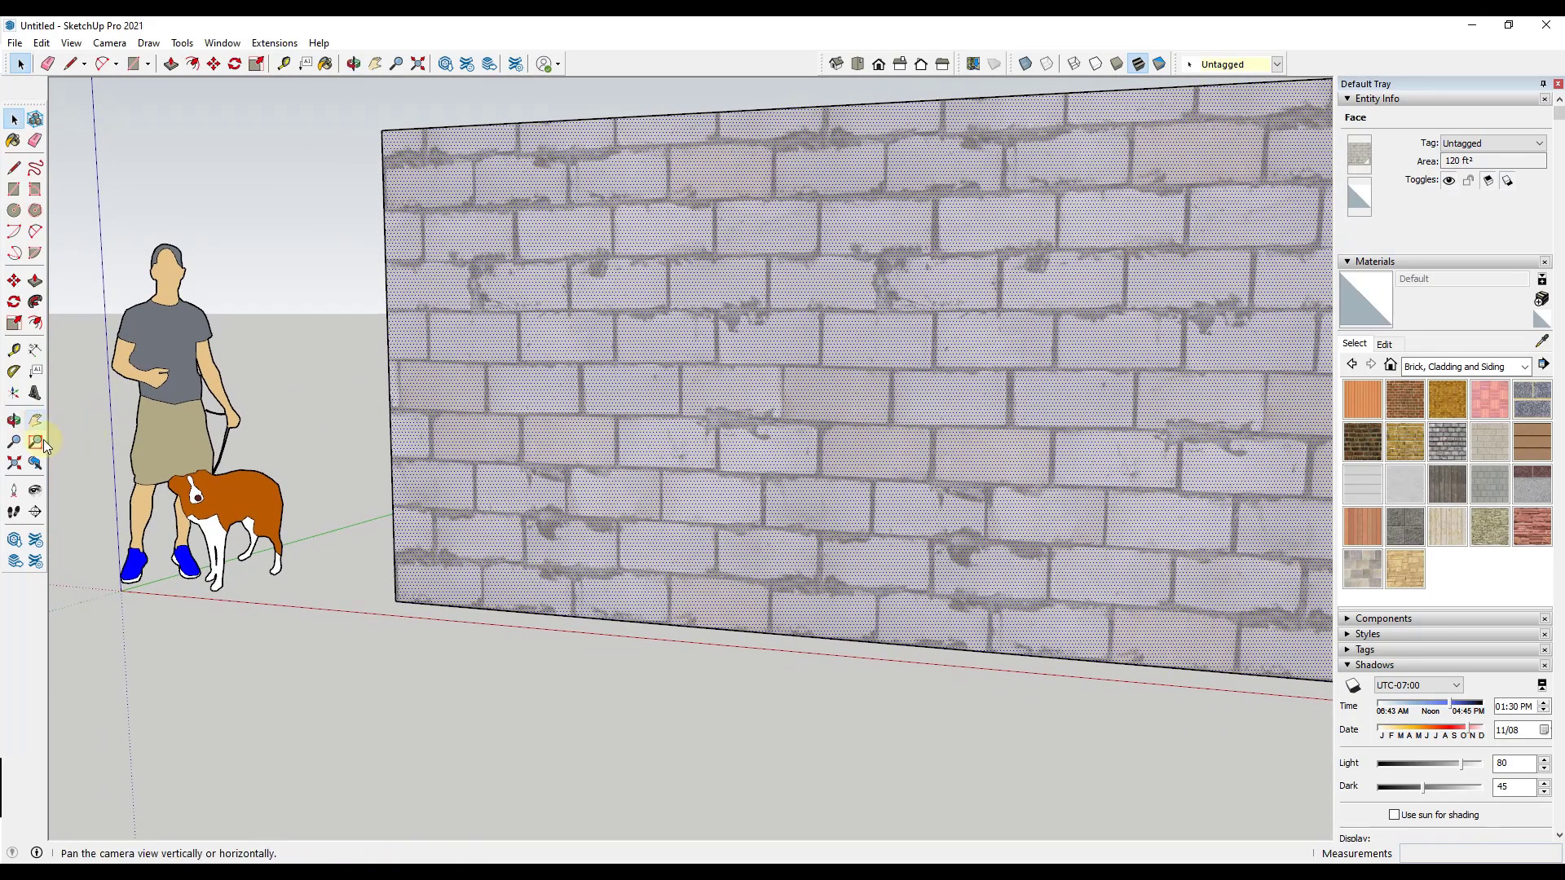
{"action": "left_click", "coordinate": [14, 350]}
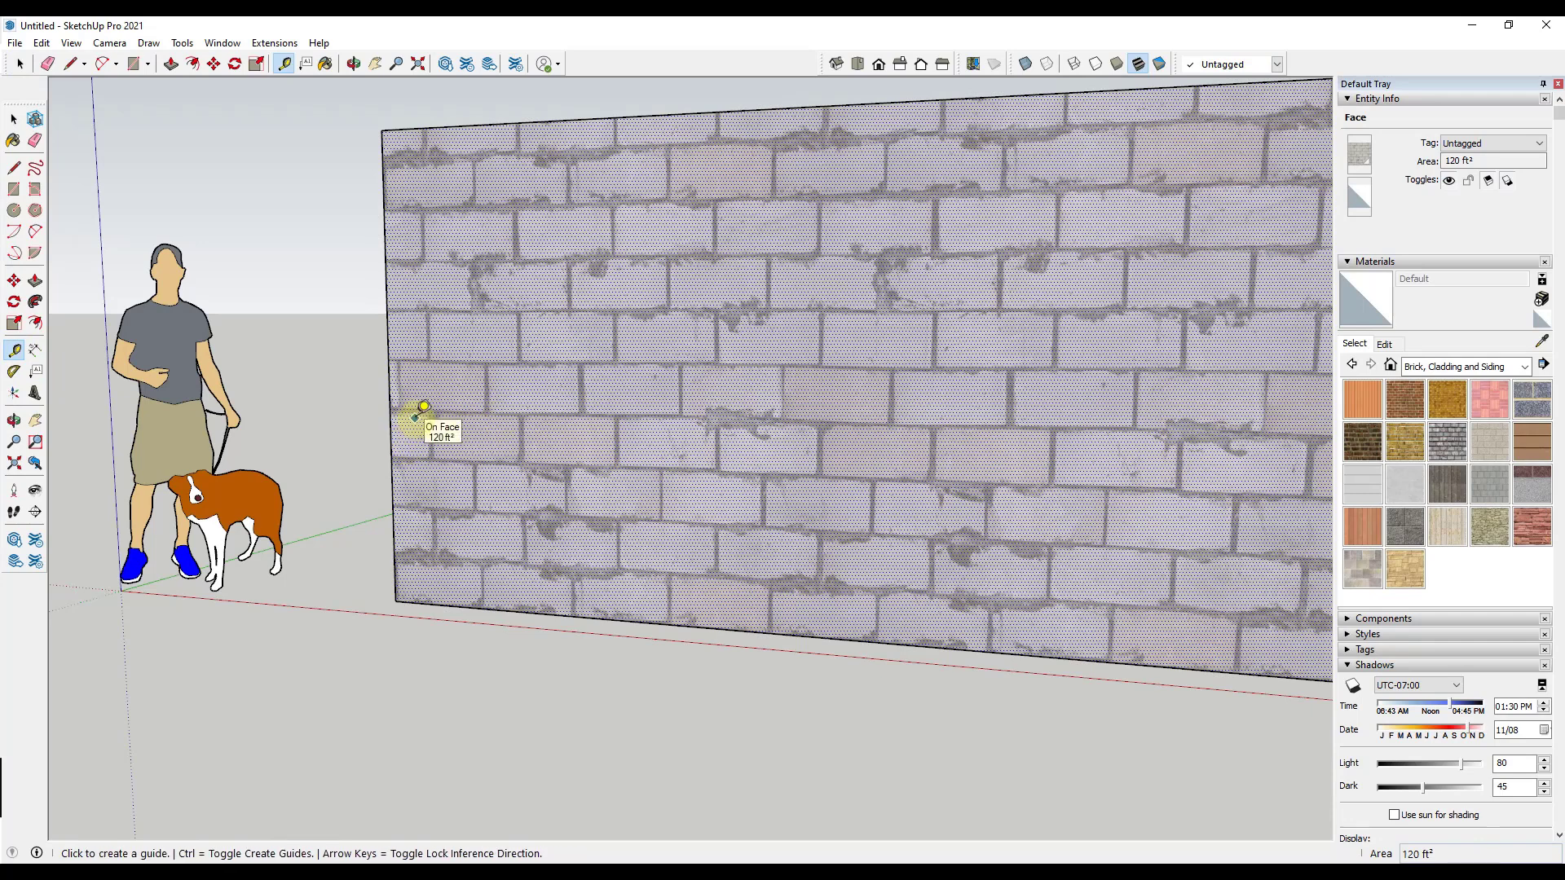
{"action": "left_click", "coordinate": [391, 426]}
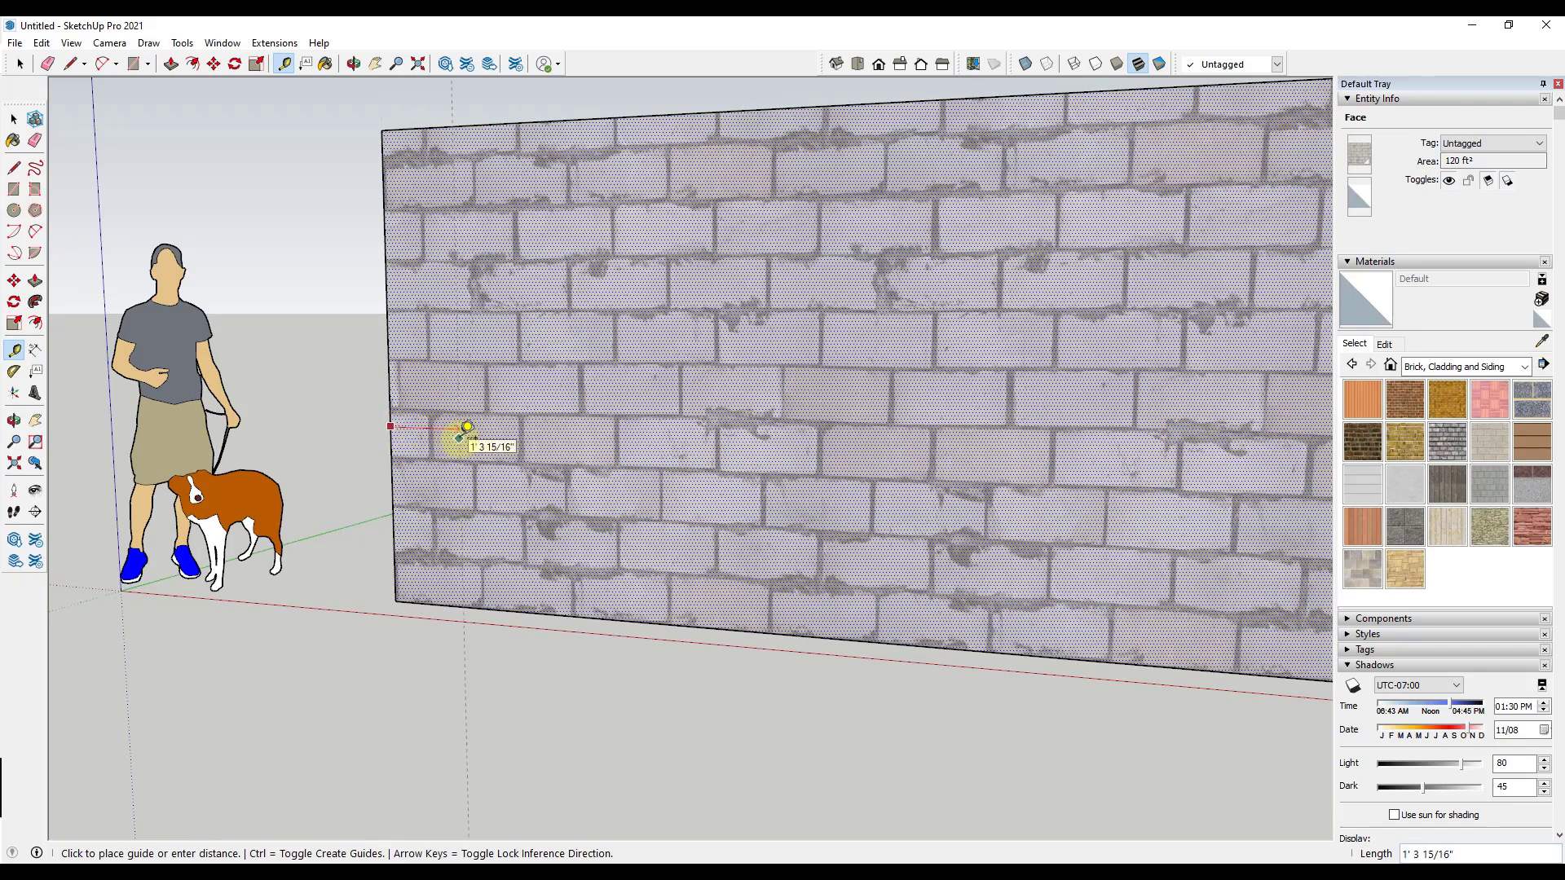
{"action": "type", "text": "16"}
{"action": "key", "text": "Return"}
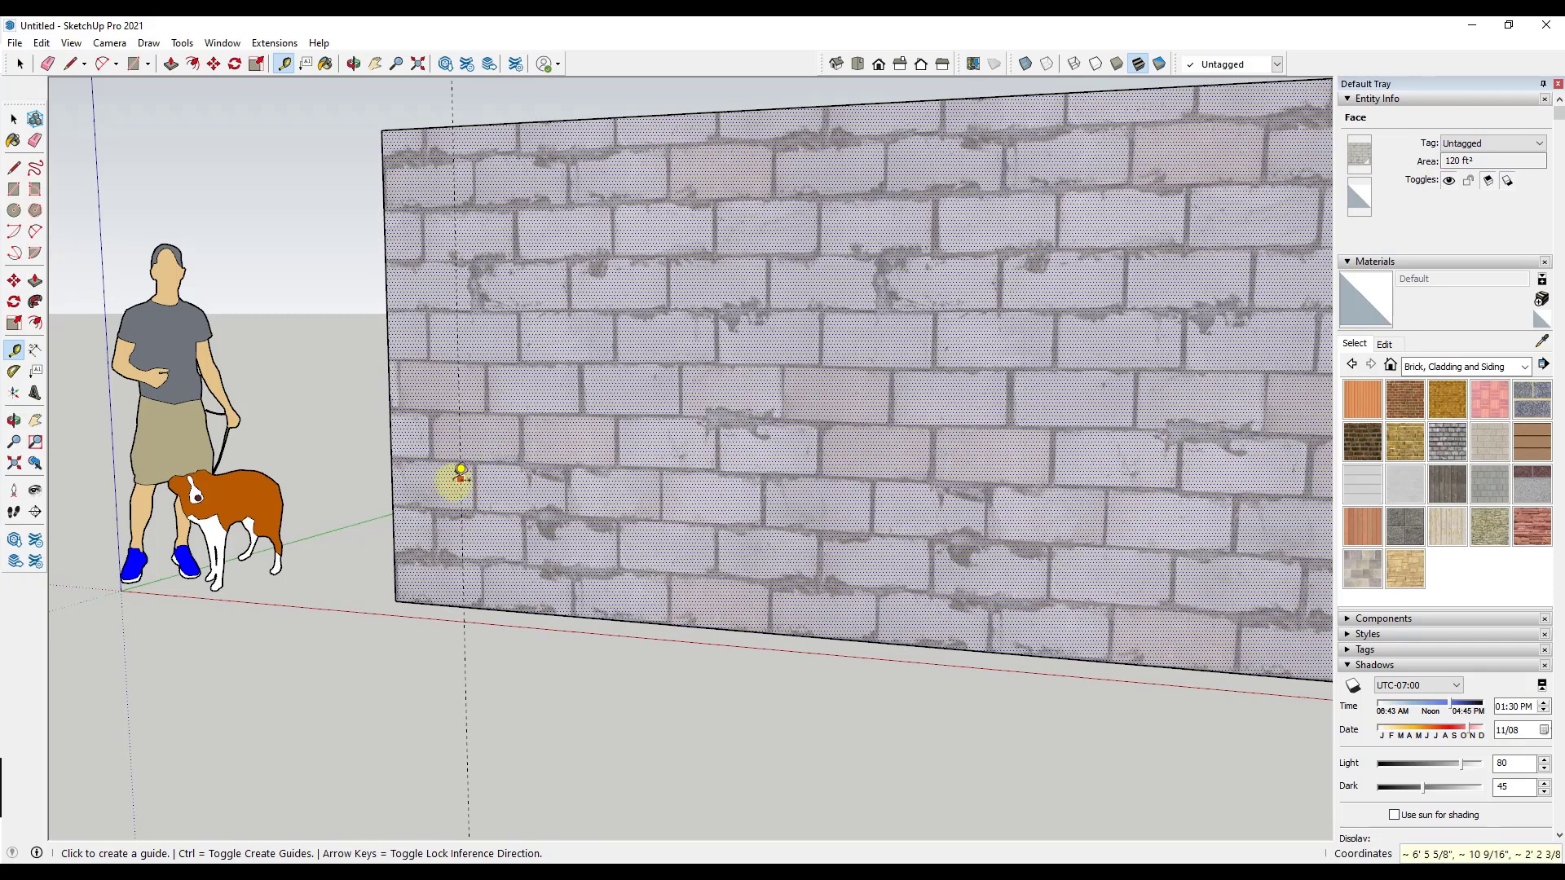
Place a horizontal guide above the wall's bottom edge to mark the height of one block.
{"action": "scroll", "coordinate": [457, 467], "scroll_direction": "up", "scroll_amount": 2}
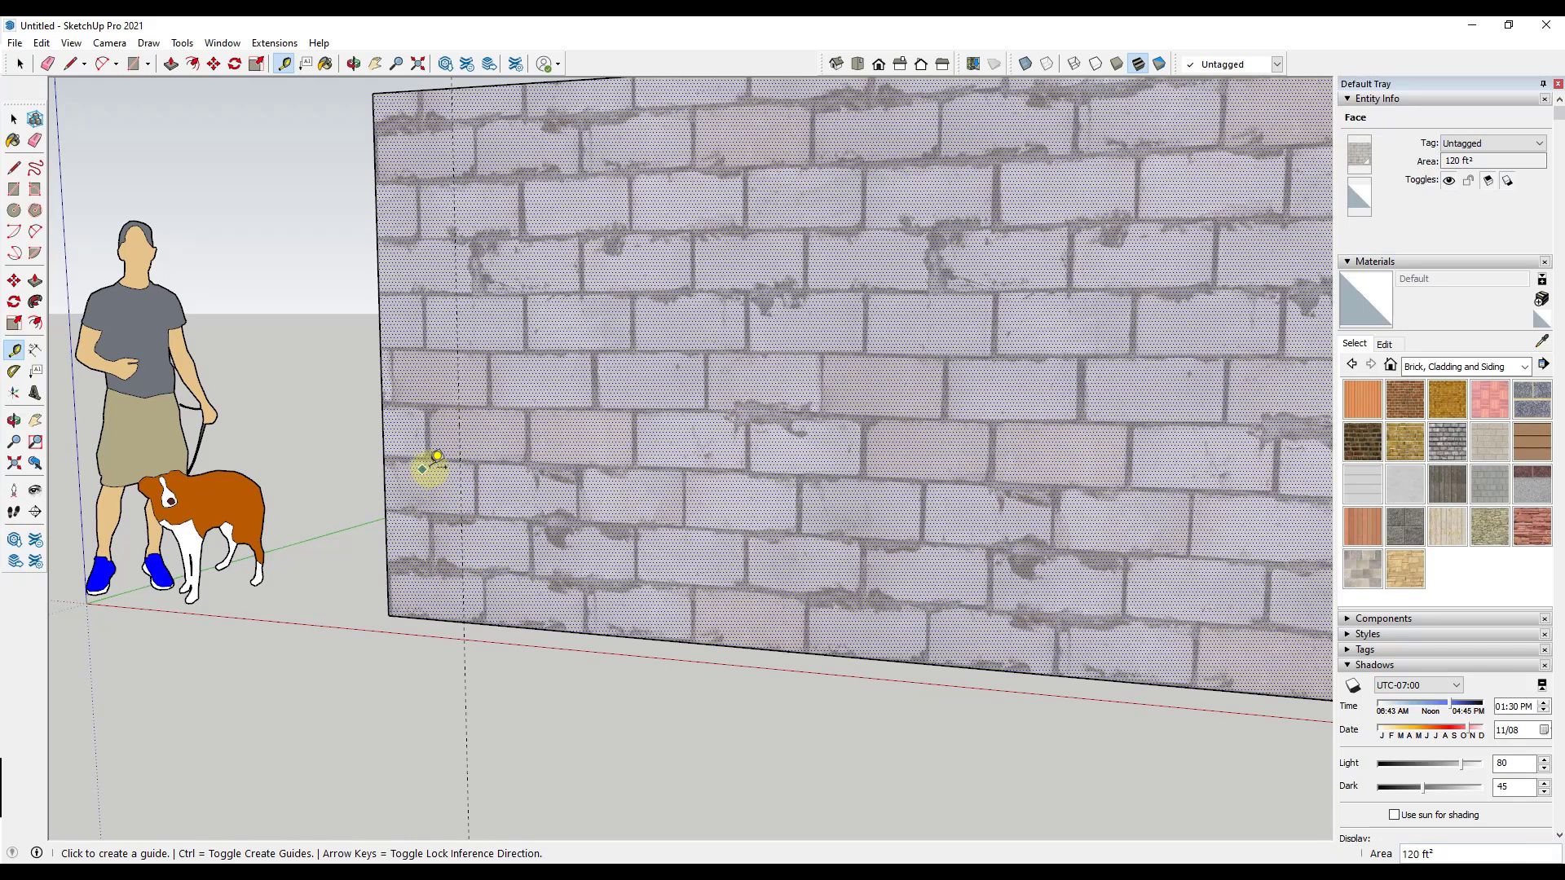
{"action": "scroll", "coordinate": [465, 489], "scroll_direction": "down", "scroll_amount": 1}
{"action": "scroll", "coordinate": [440, 596], "scroll_direction": "up", "scroll_amount": 2}
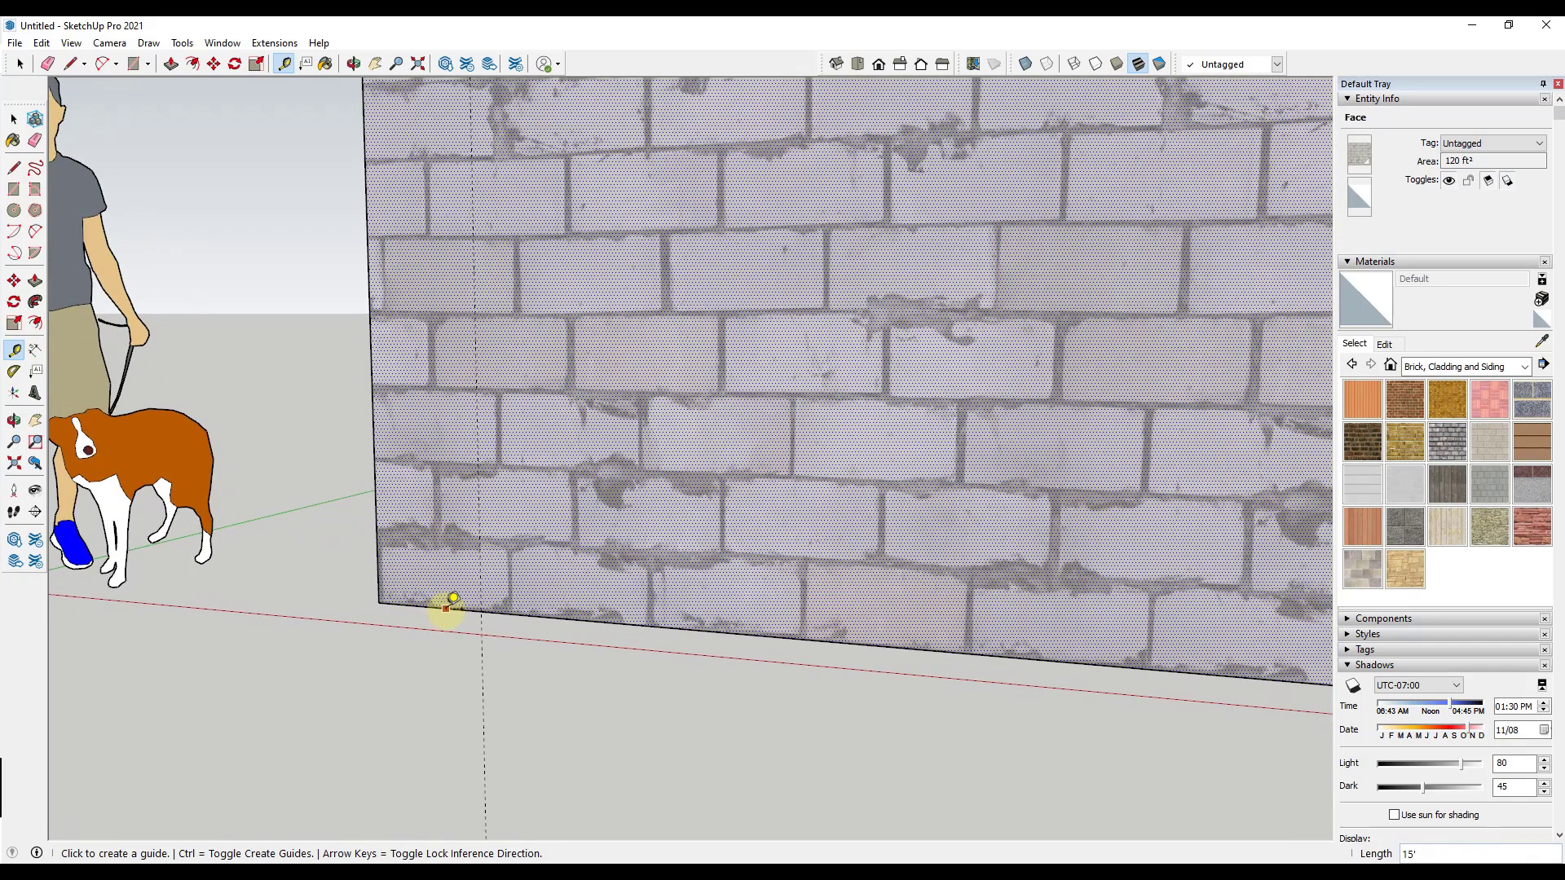
{"action": "left_click", "coordinate": [446, 607]}
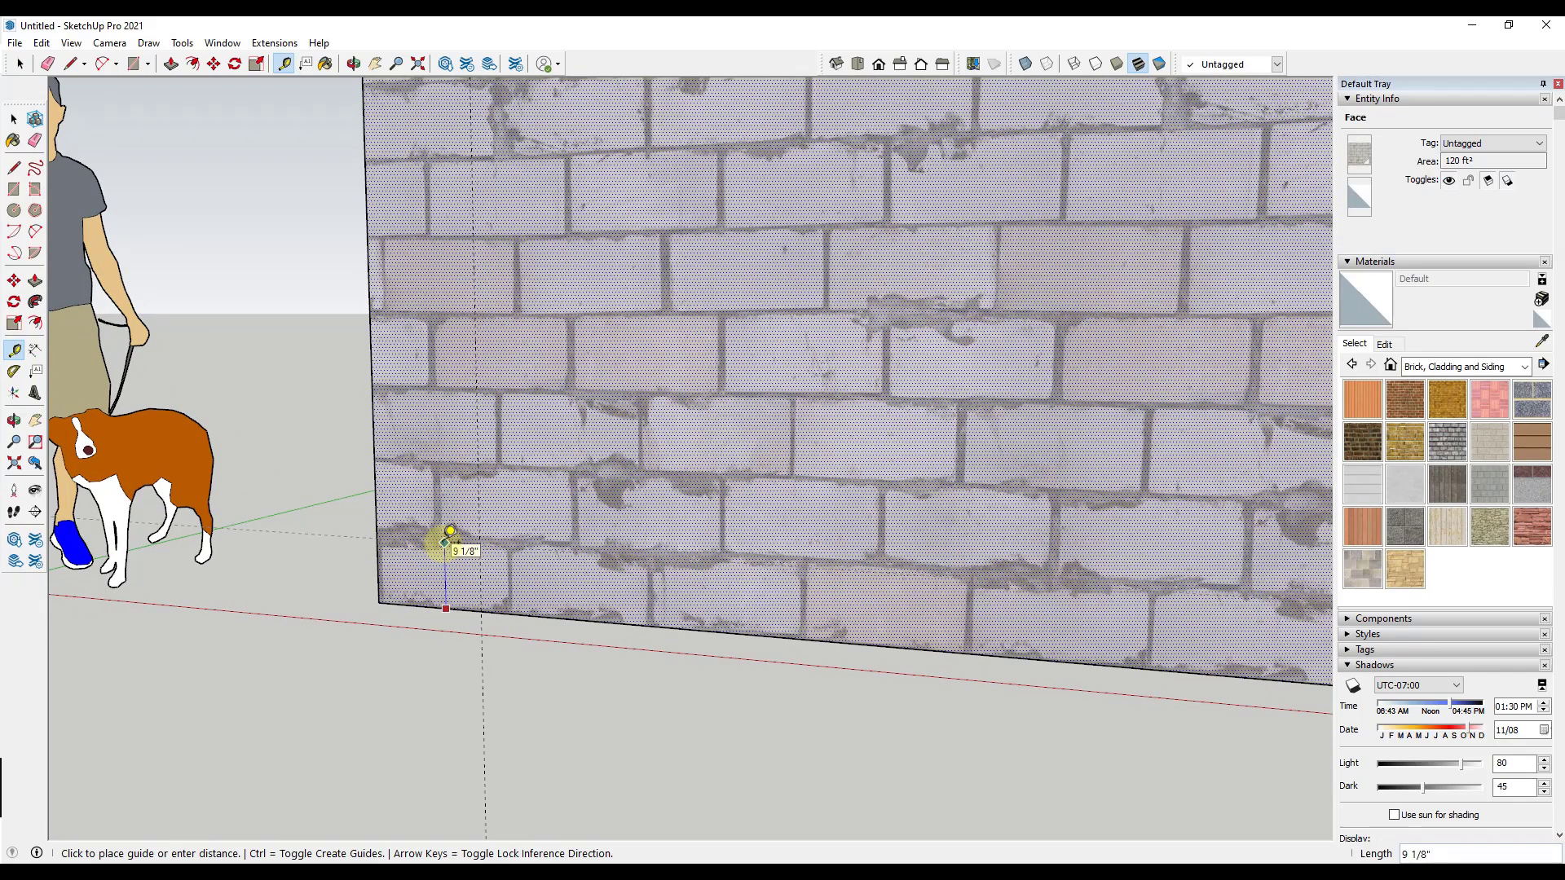
{"action": "key", "text": "Return"}
{"action": "key", "text": "space"}
Open the block texture on the wall face for repositioning with its fixed pins.
{"action": "scroll", "coordinate": [469, 571], "scroll_direction": "up", "scroll_amount": 1}
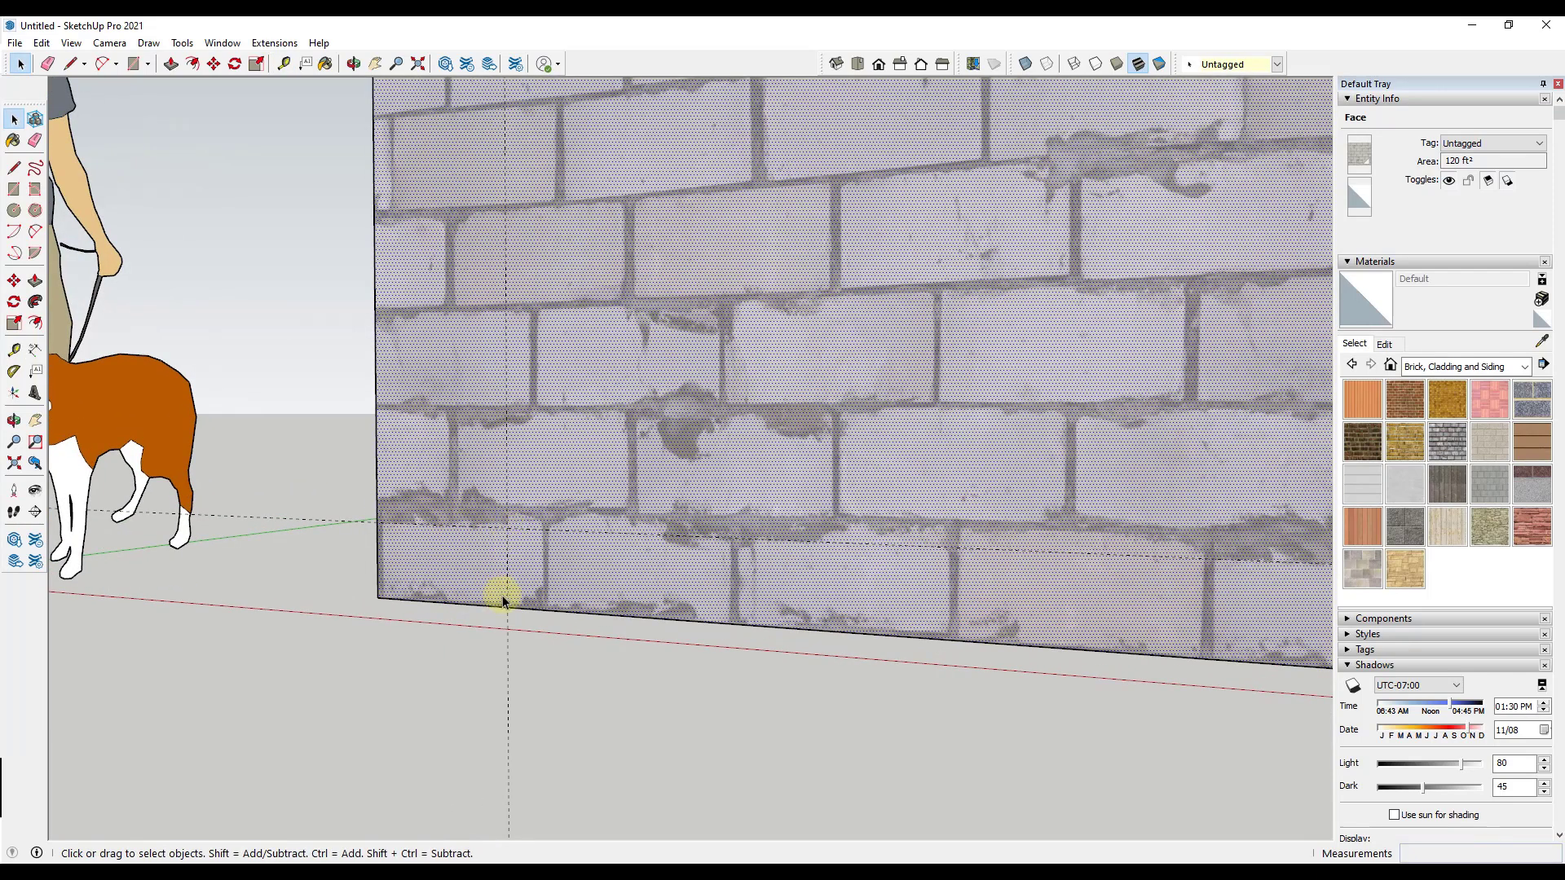
{"action": "scroll", "coordinate": [626, 411], "scroll_direction": "down", "scroll_amount": 1}
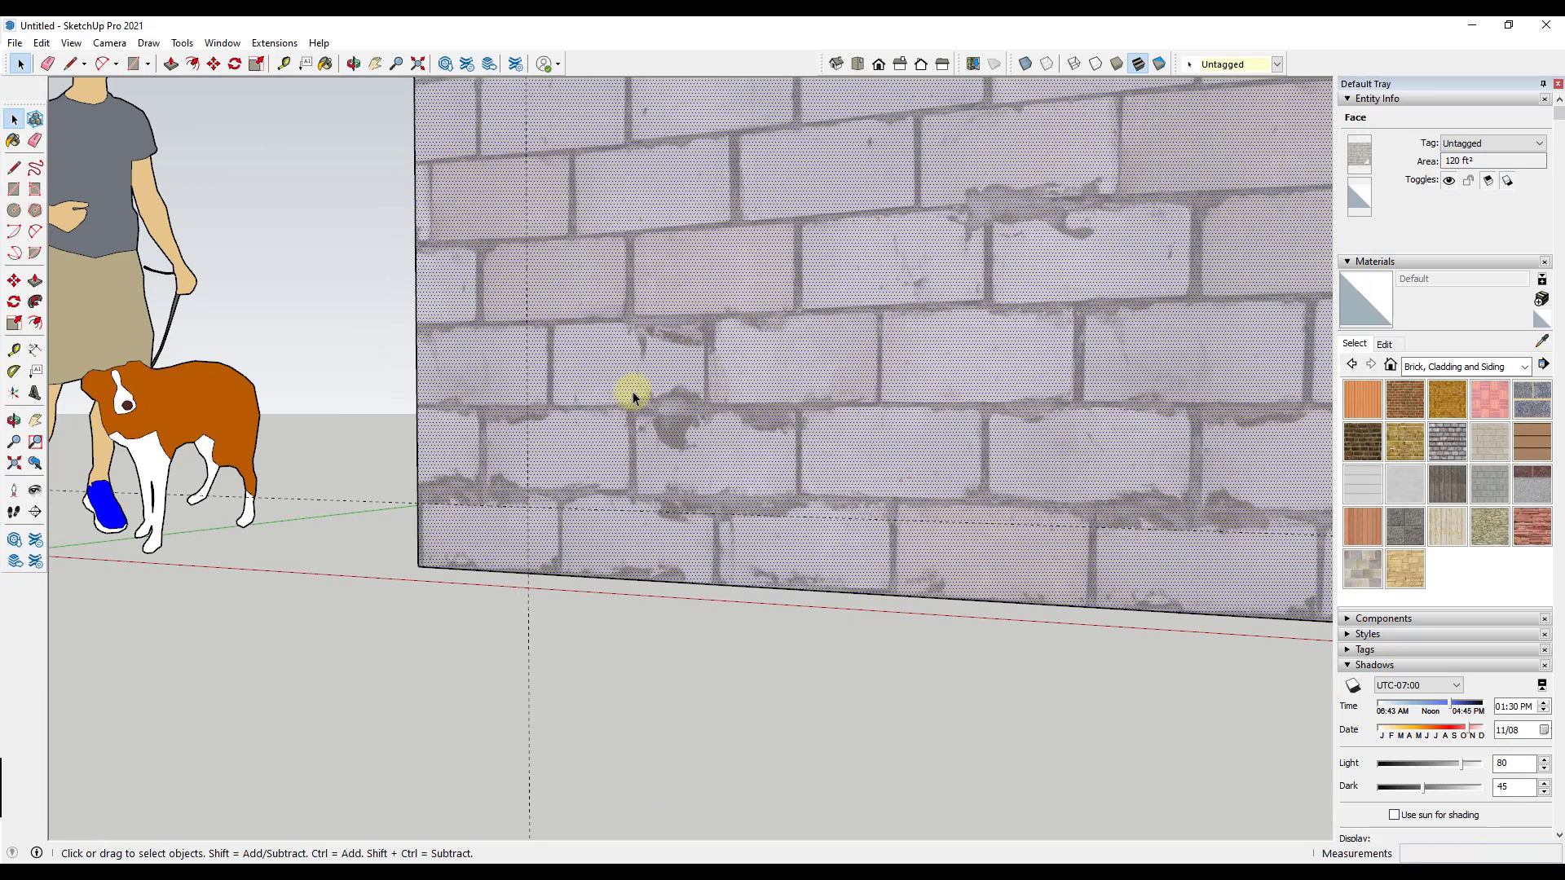
{"action": "scroll", "coordinate": [635, 397], "scroll_direction": "down", "scroll_amount": 1}
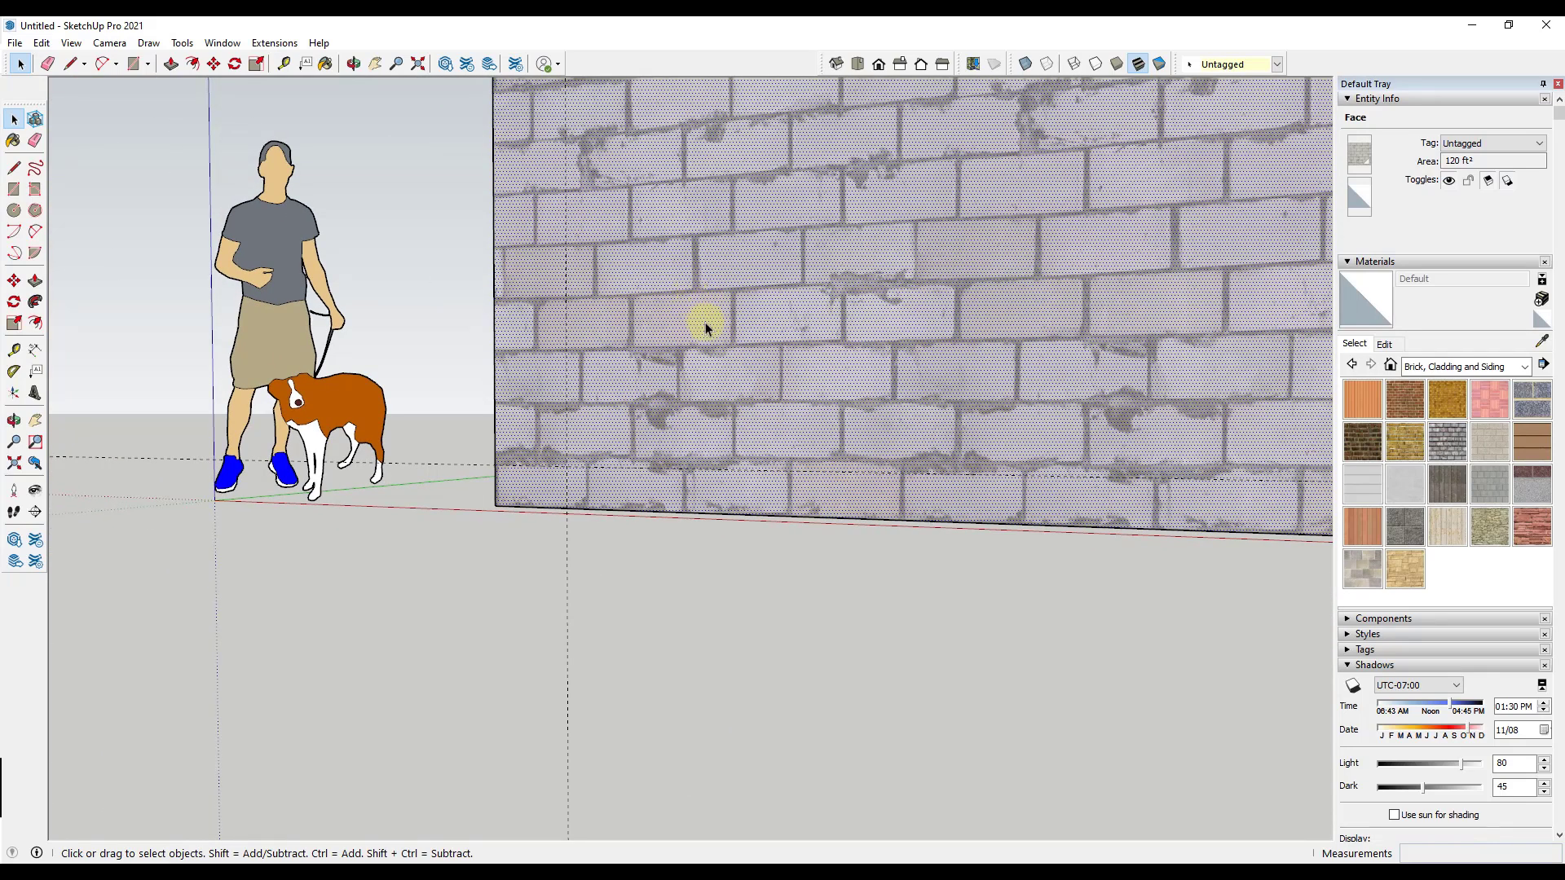
{"action": "right_click", "coordinate": [683, 339]}
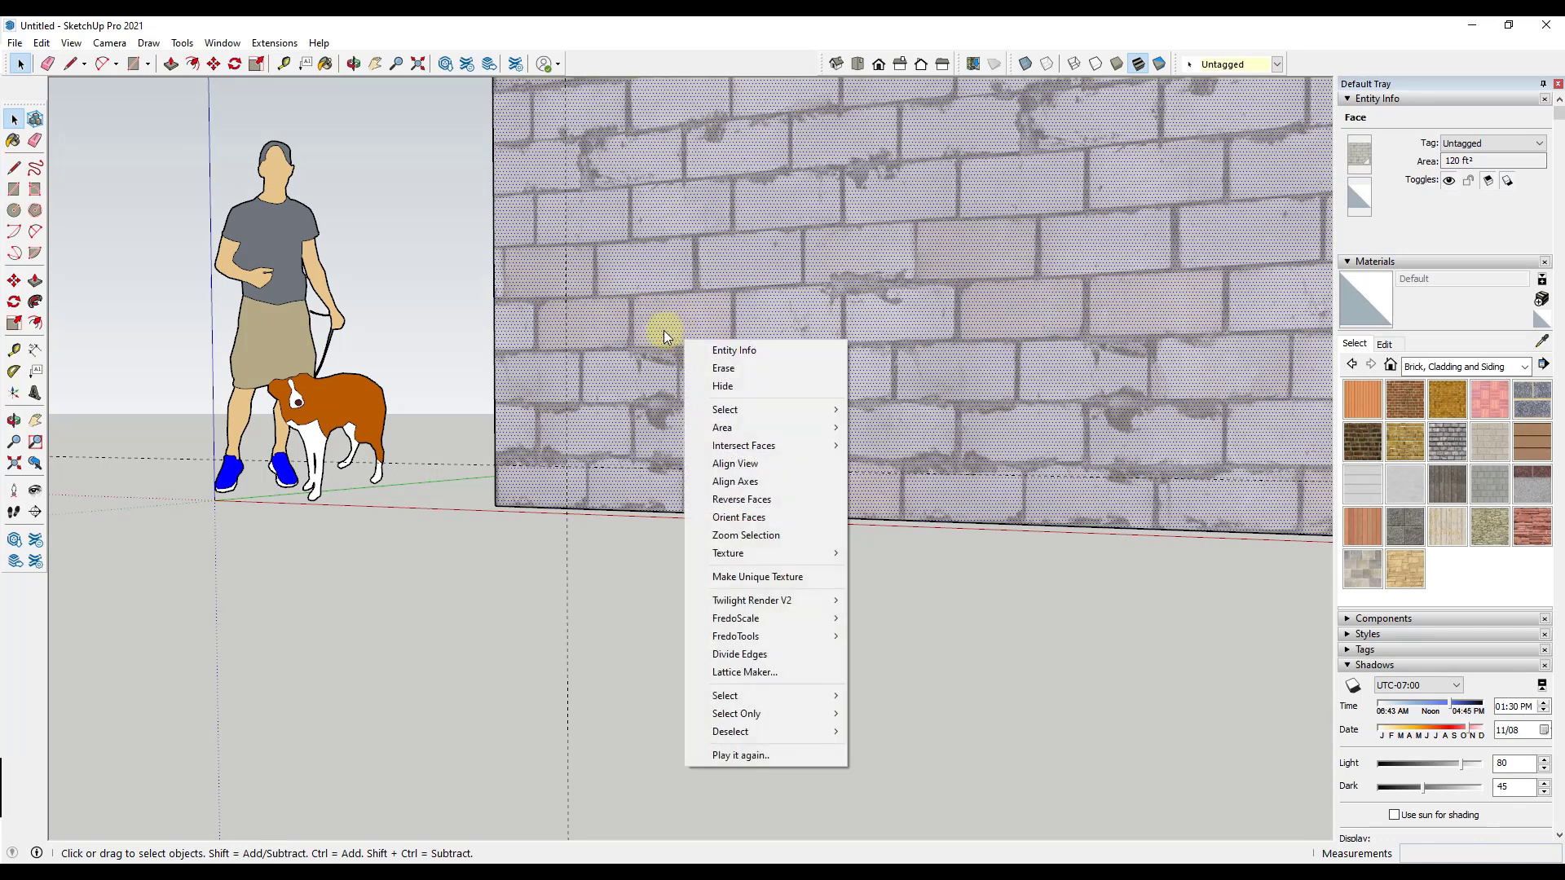
{"action": "mouse_move", "coordinate": [744, 555]}
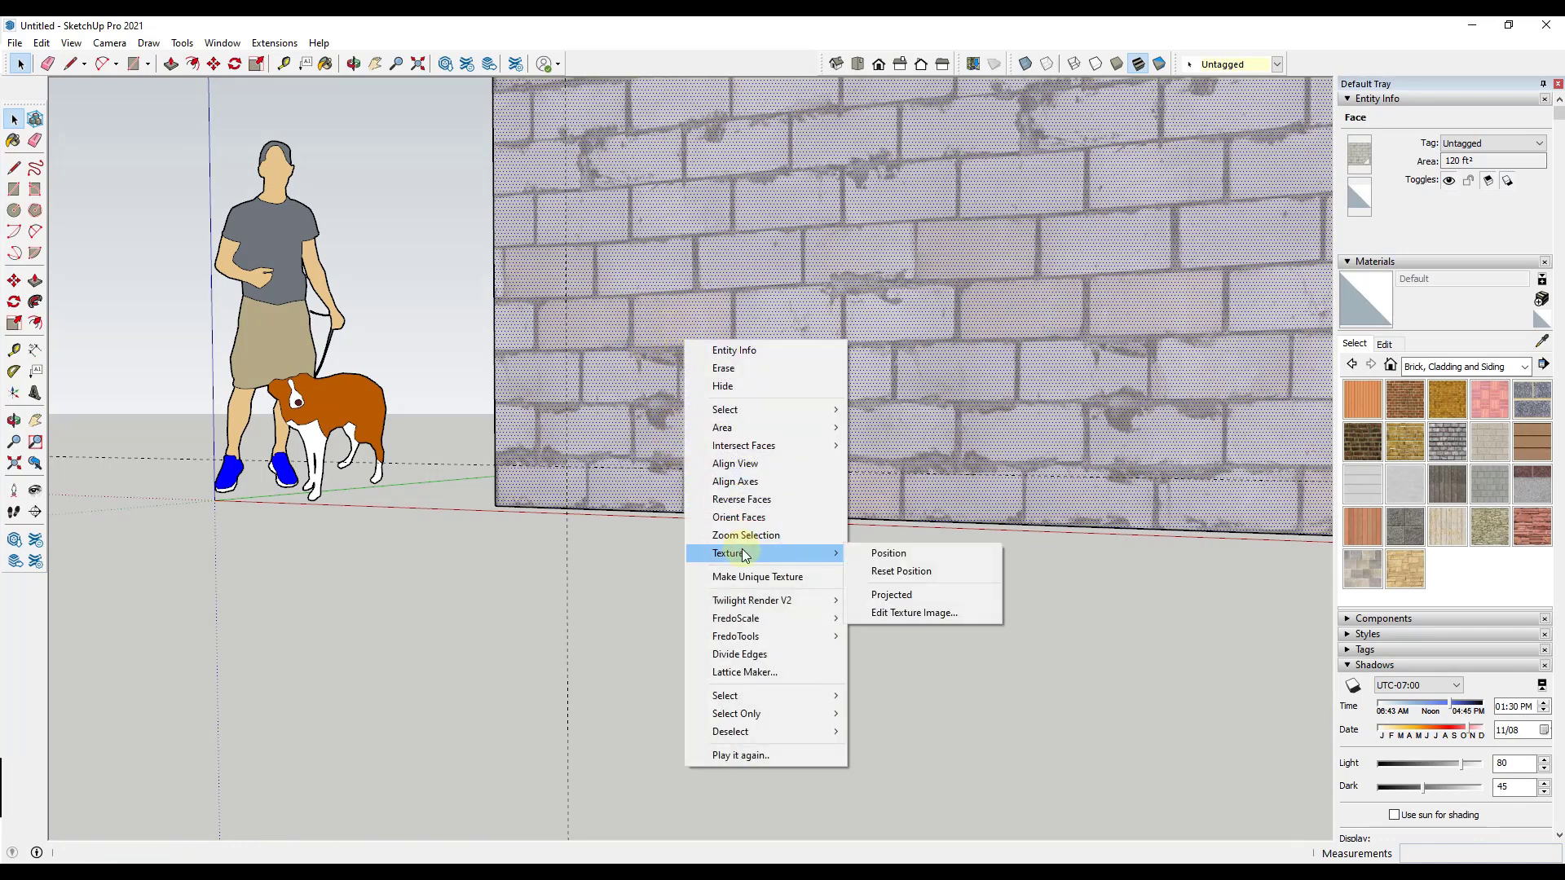
{"action": "left_click", "coordinate": [889, 554]}
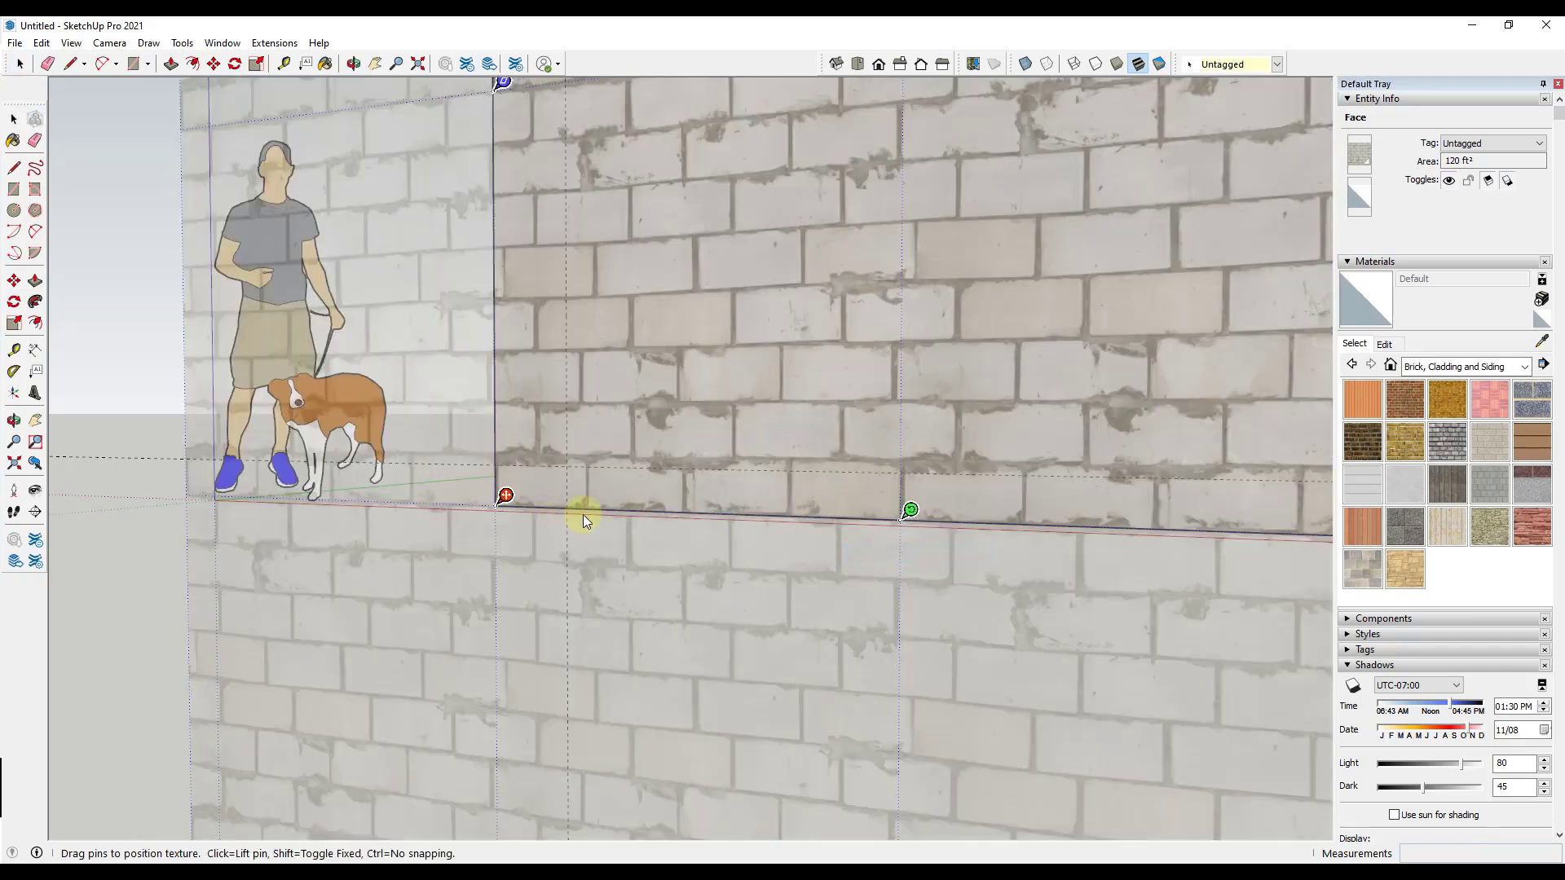
{"action": "scroll", "coordinate": [559, 499], "scroll_direction": "up", "scroll_amount": 4}
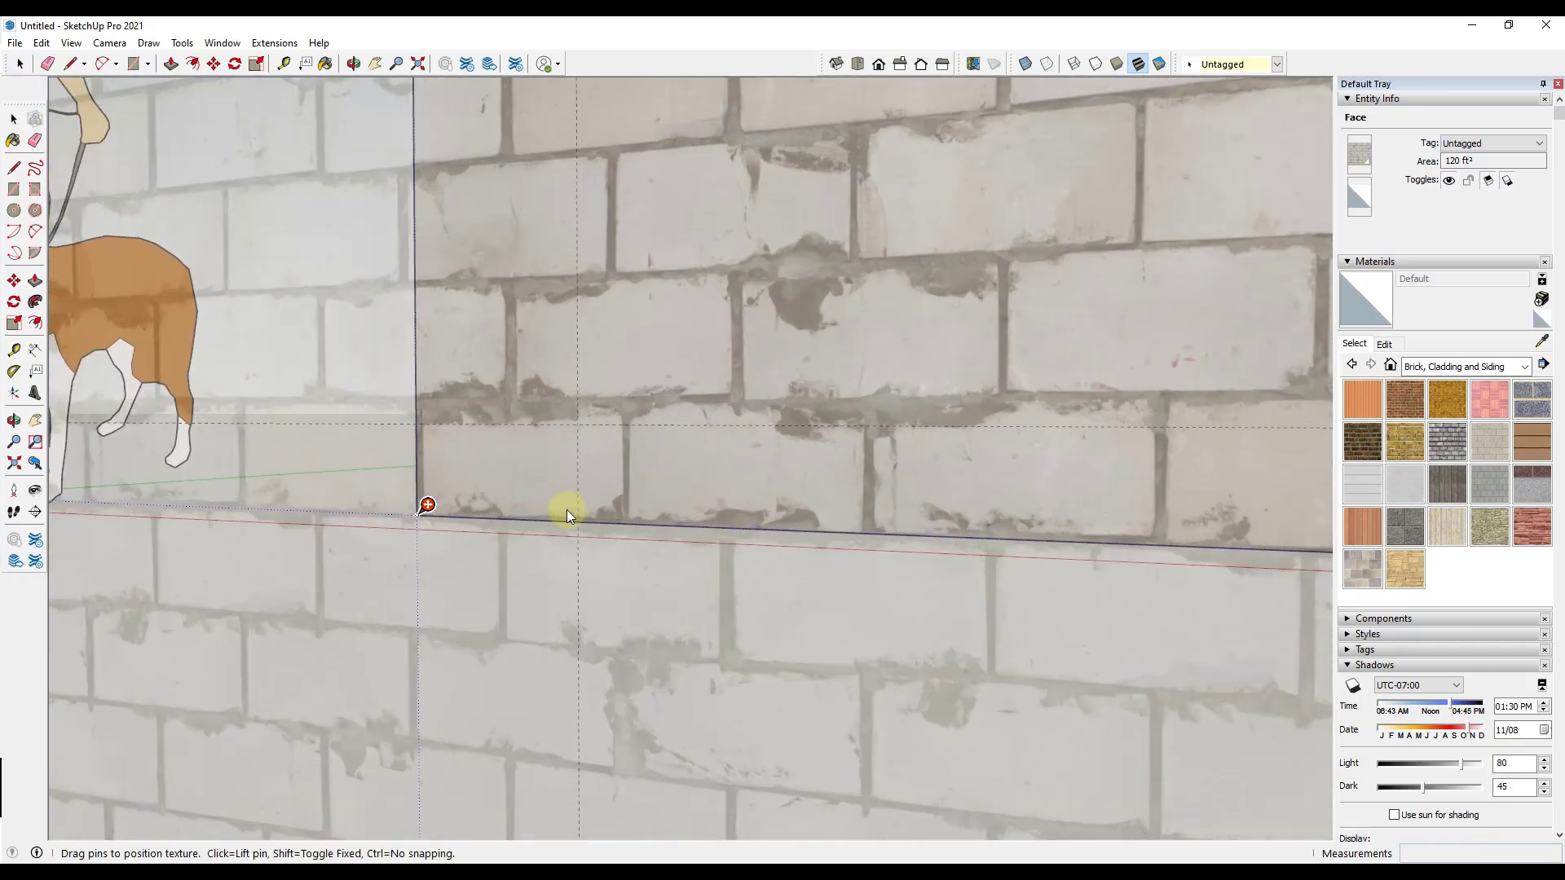
{"action": "scroll", "coordinate": [563, 508], "scroll_direction": "down", "scroll_amount": 2}
{"action": "scroll", "coordinate": [511, 493], "scroll_direction": "down", "scroll_amount": 3}
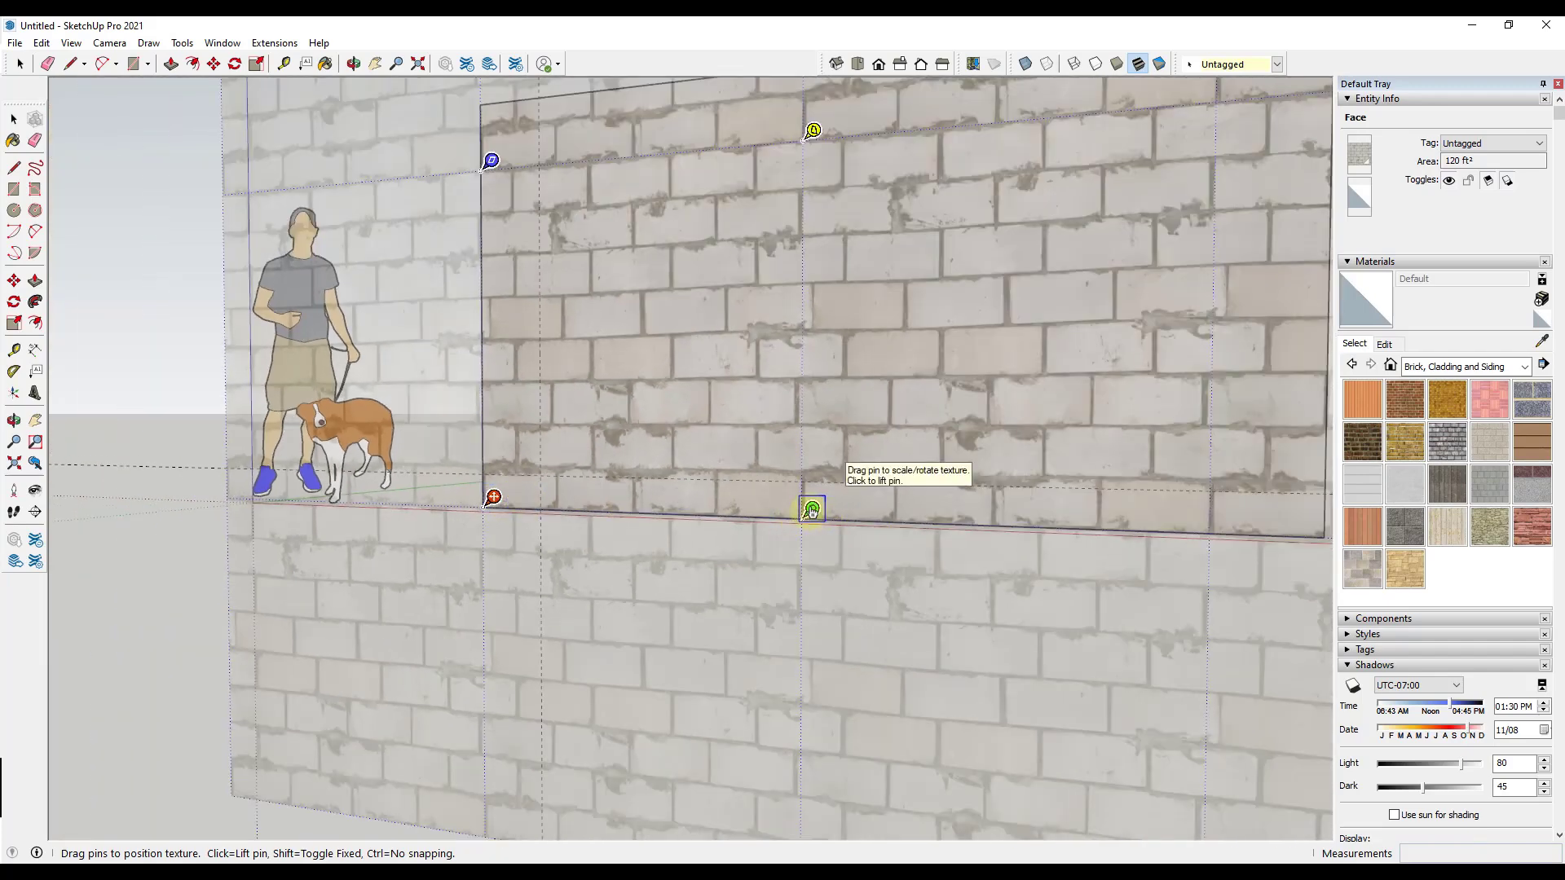
Relocate the green scale/rotate pin to the mortar joint at the lower-right corner of the wall's first bottom block.
{"action": "left_click_drag", "start_coordinate": [811, 511], "coordinate": [586, 499]}
{"action": "scroll", "coordinate": [562, 501], "scroll_direction": "up", "scroll_amount": 3}
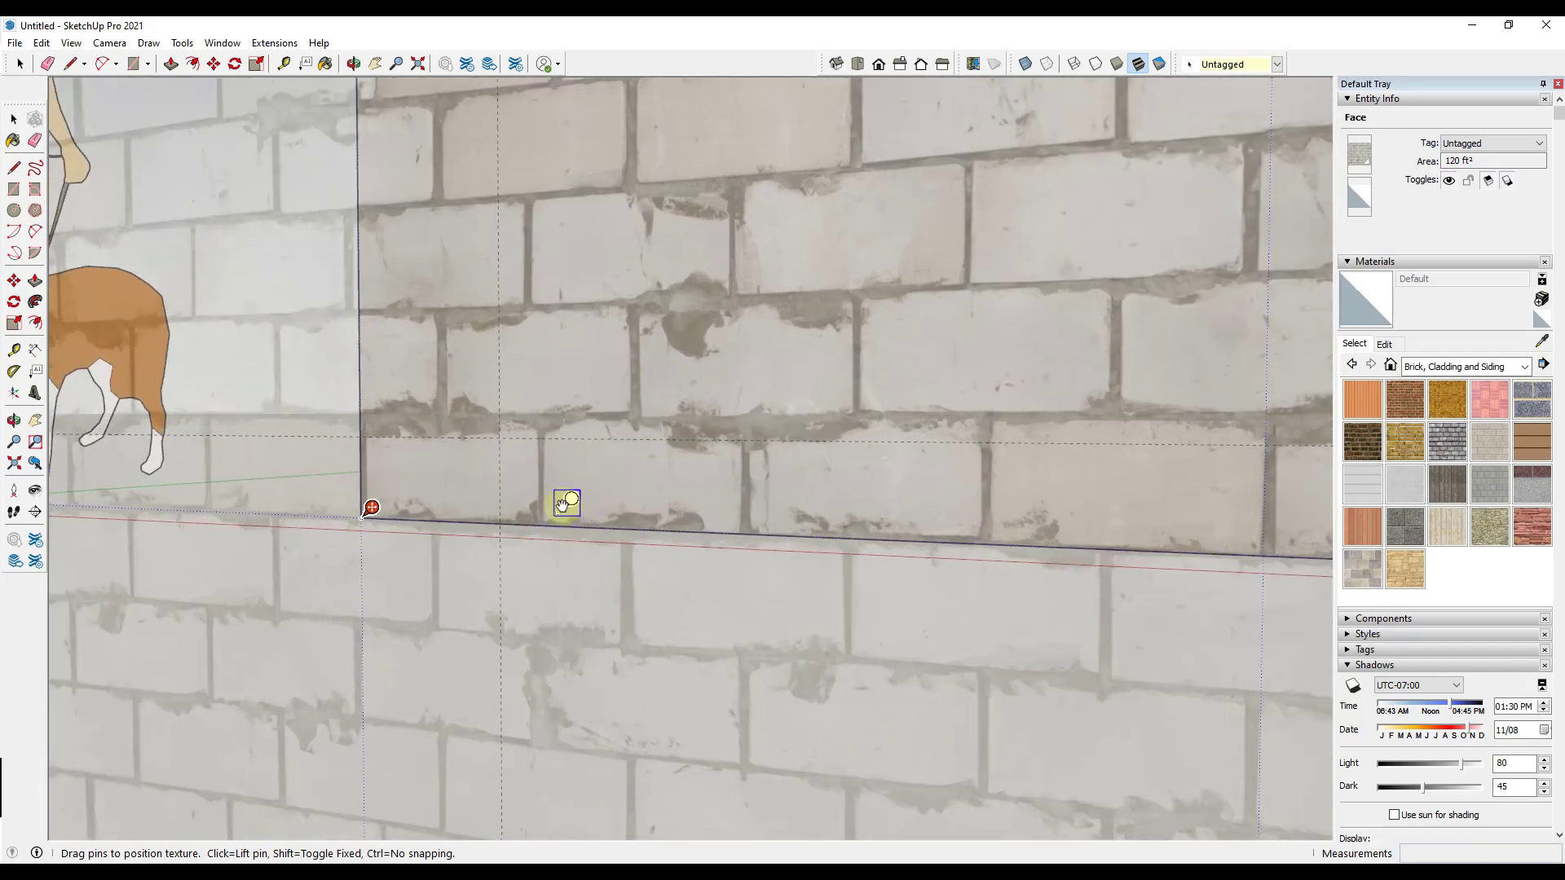
{"action": "left_click", "coordinate": [559, 505]}
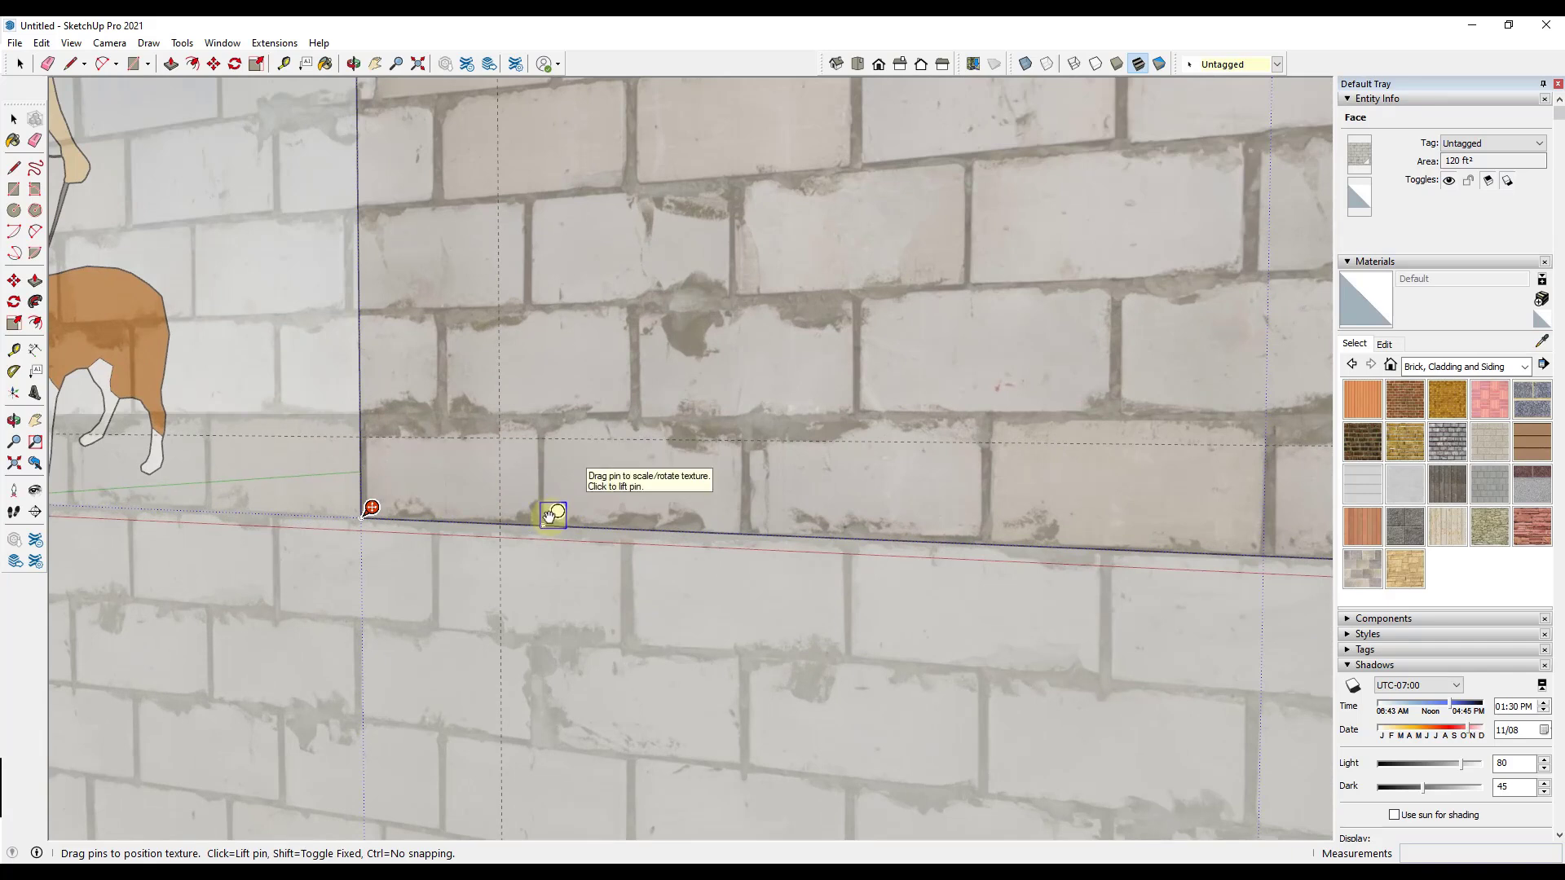
{"action": "scroll", "coordinate": [552, 514], "scroll_direction": "up", "scroll_amount": 5}
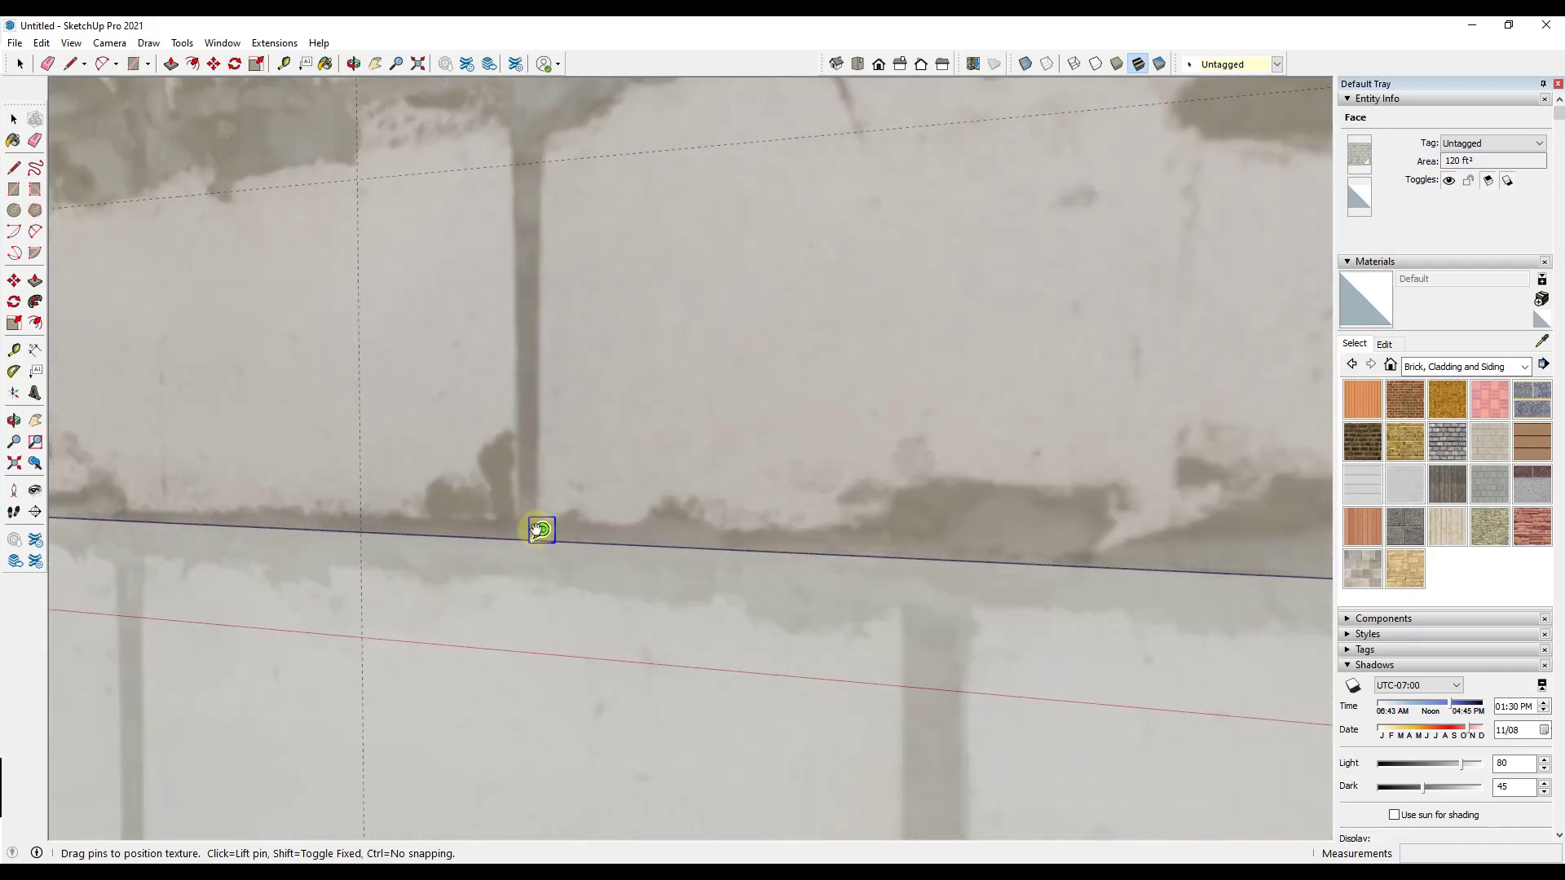
{"action": "left_click", "coordinate": [538, 531]}
{"action": "left_click", "coordinate": [534, 530]}
{"action": "scroll", "coordinate": [526, 489], "scroll_direction": "down", "scroll_amount": 4}
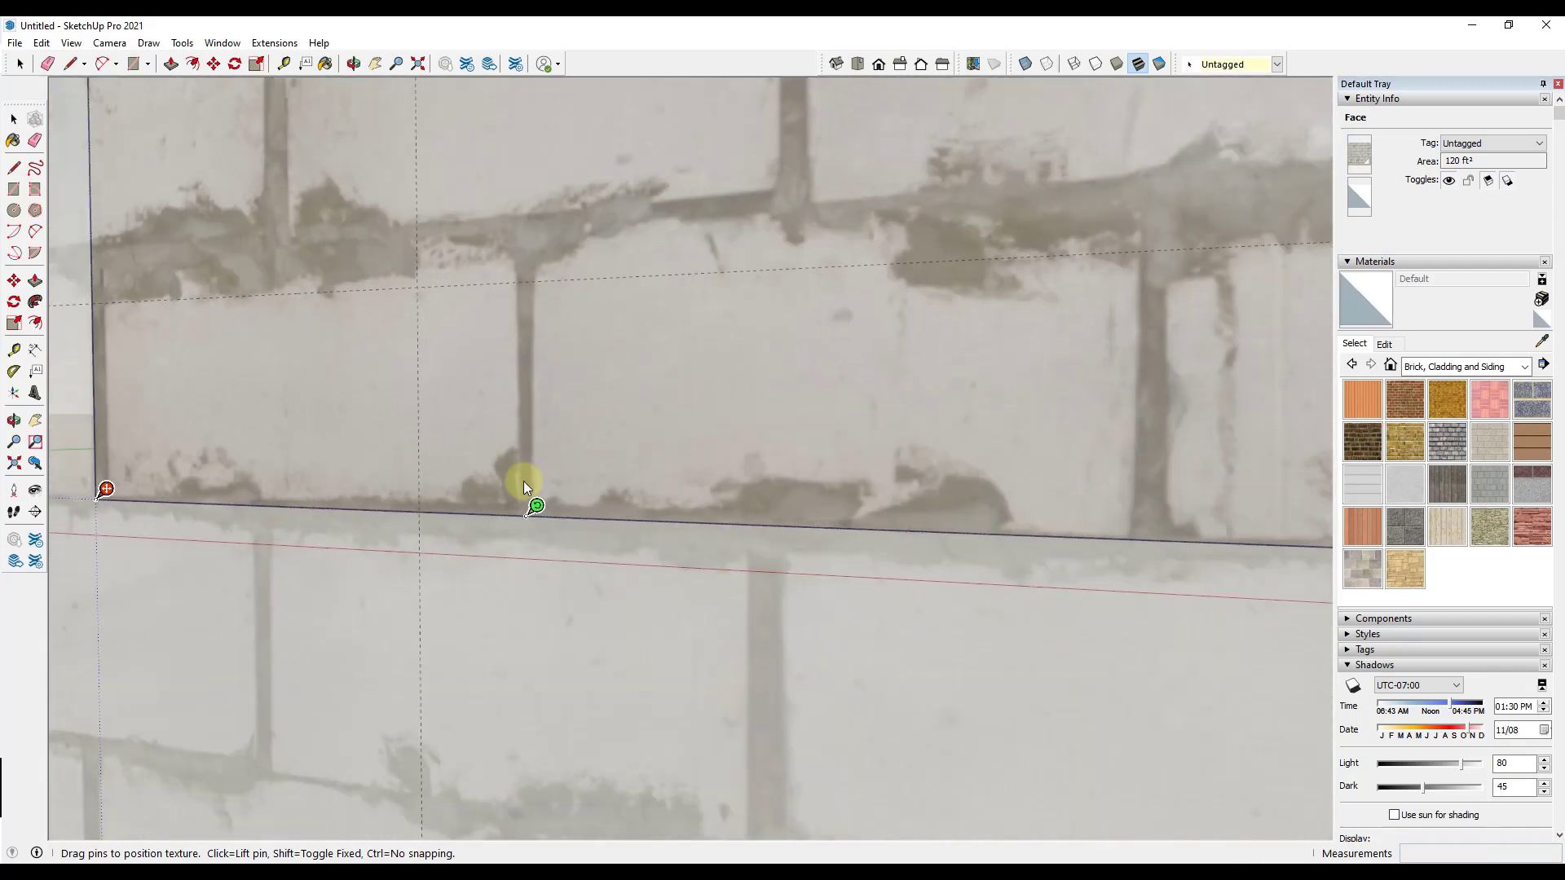
{"action": "scroll", "coordinate": [530, 497], "scroll_direction": "down", "scroll_amount": 2}
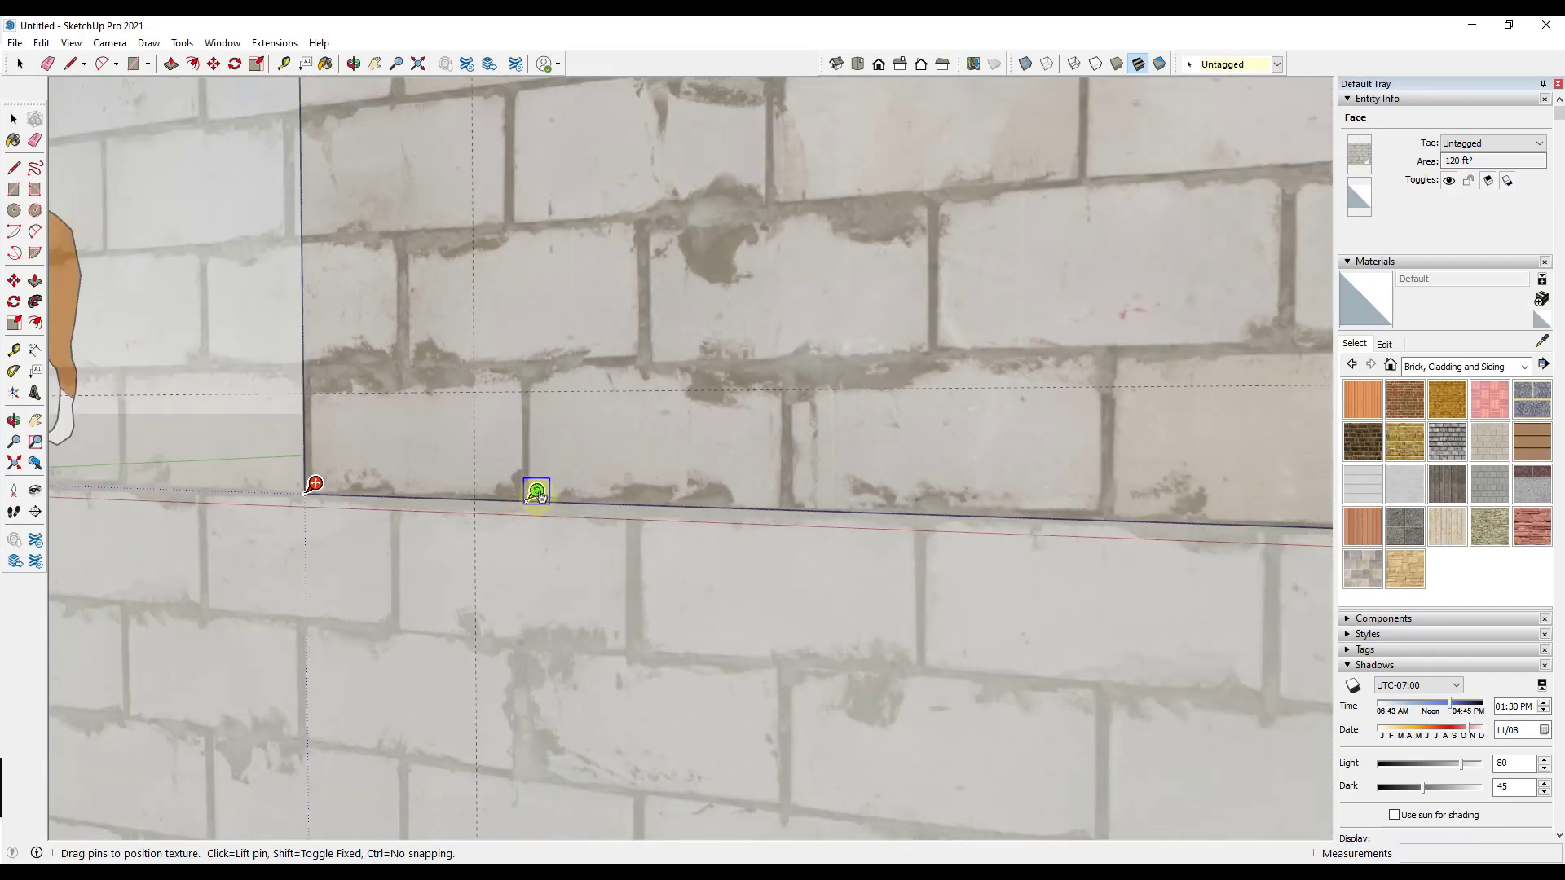
Scale the texture with the green pin so the first block's joint meets the vertical 16-inch guide, and accept the positioning.
{"action": "left_click_drag", "start_coordinate": [536, 493], "coordinate": [486, 490]}
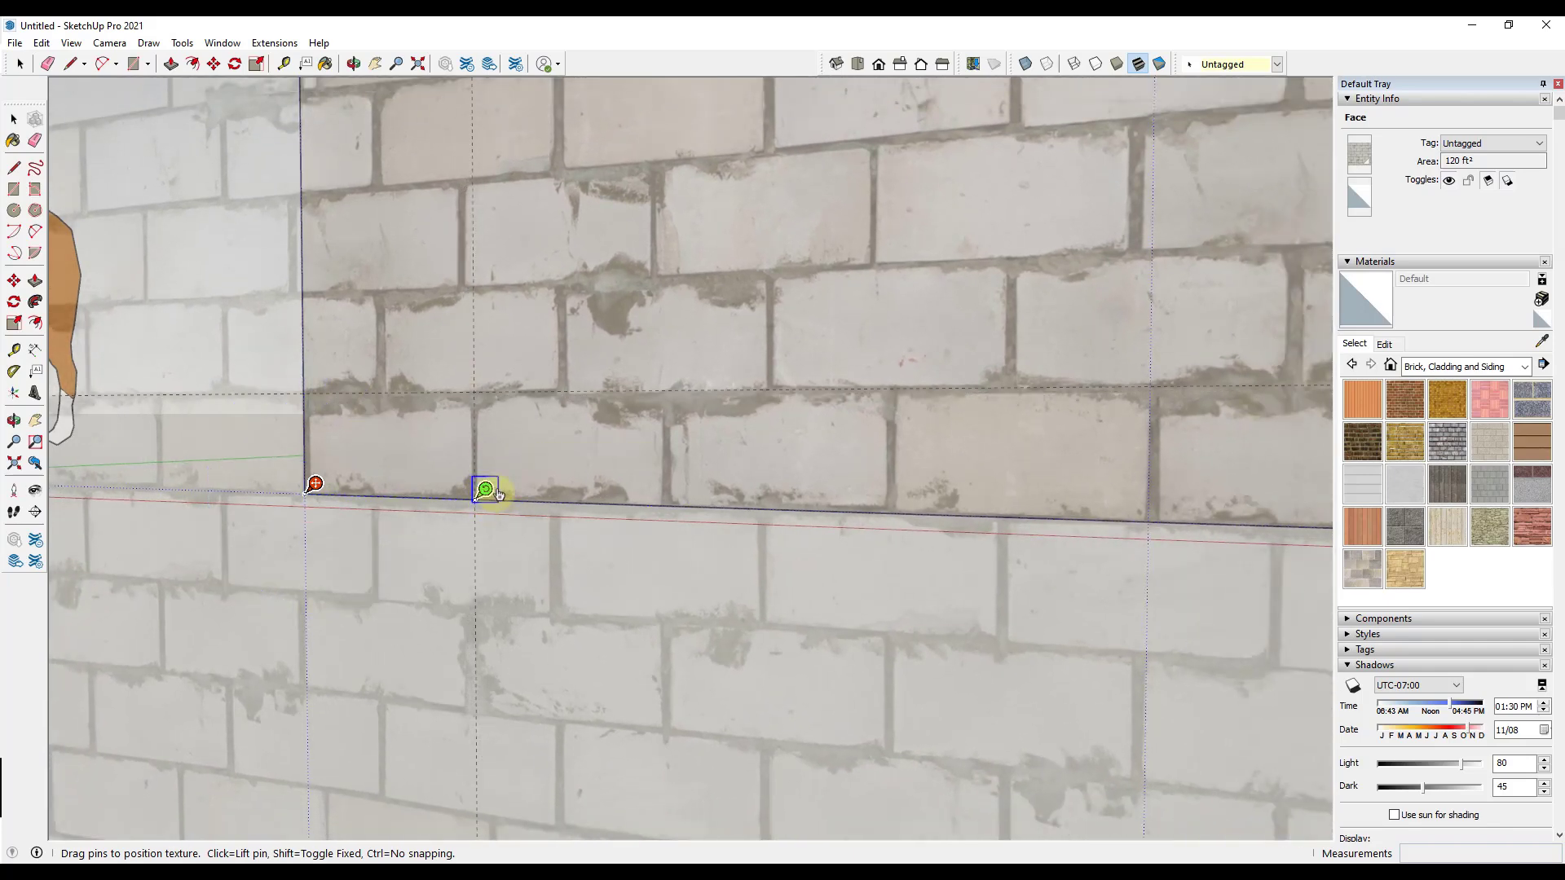
{"action": "scroll", "coordinate": [484, 493], "scroll_direction": "up", "scroll_amount": 2}
{"action": "scroll", "coordinate": [484, 502], "scroll_direction": "down", "scroll_amount": 4}
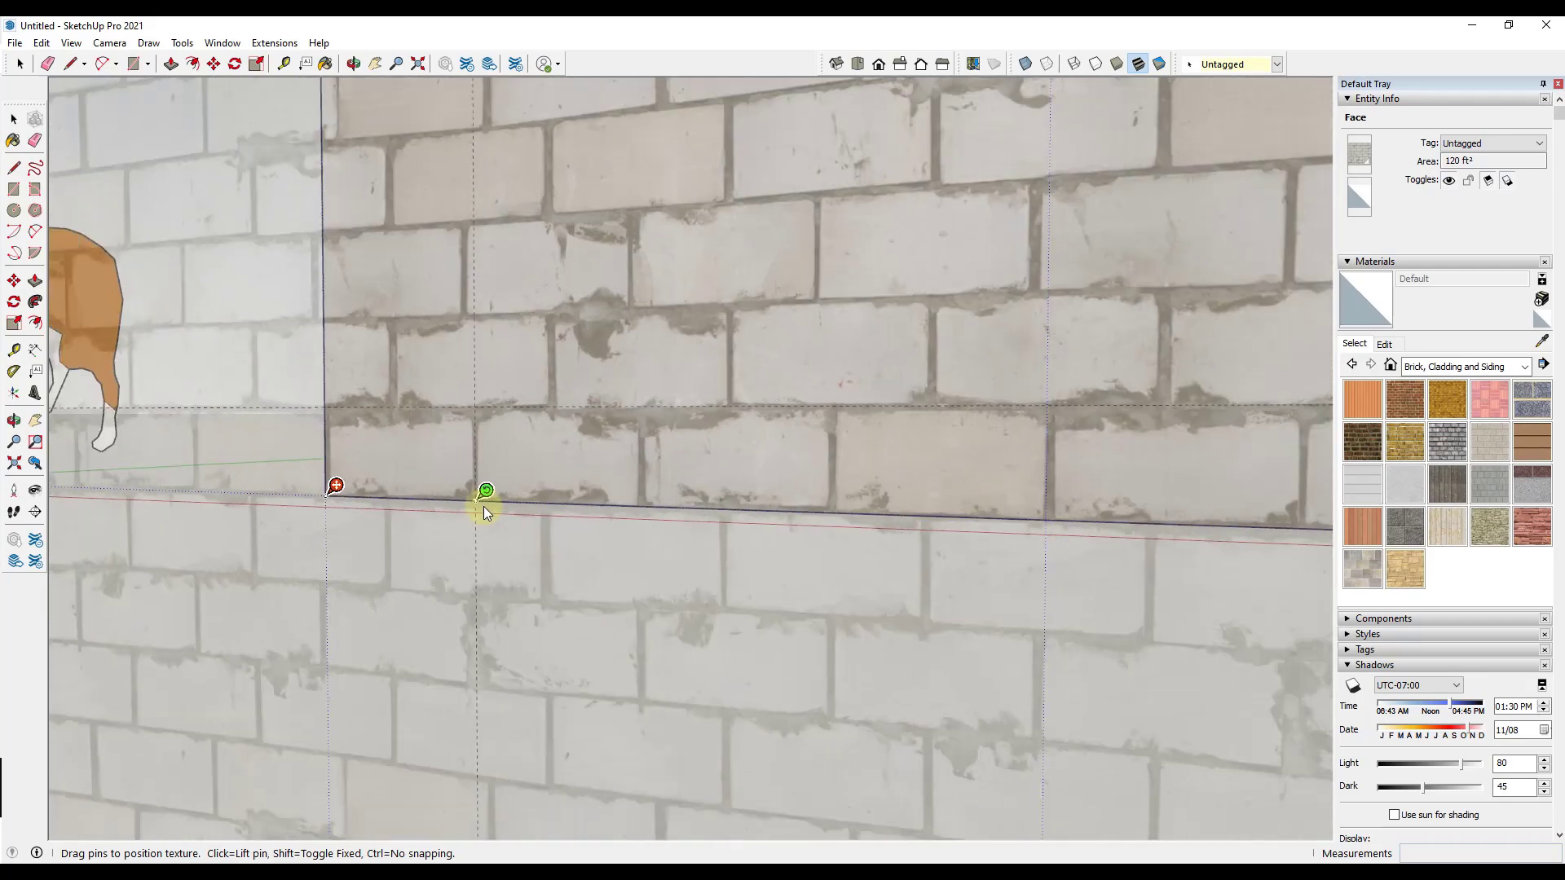
{"action": "scroll", "coordinate": [408, 482], "scroll_direction": "up", "scroll_amount": 3}
{"action": "scroll", "coordinate": [388, 476], "scroll_direction": "down", "scroll_amount": 3}
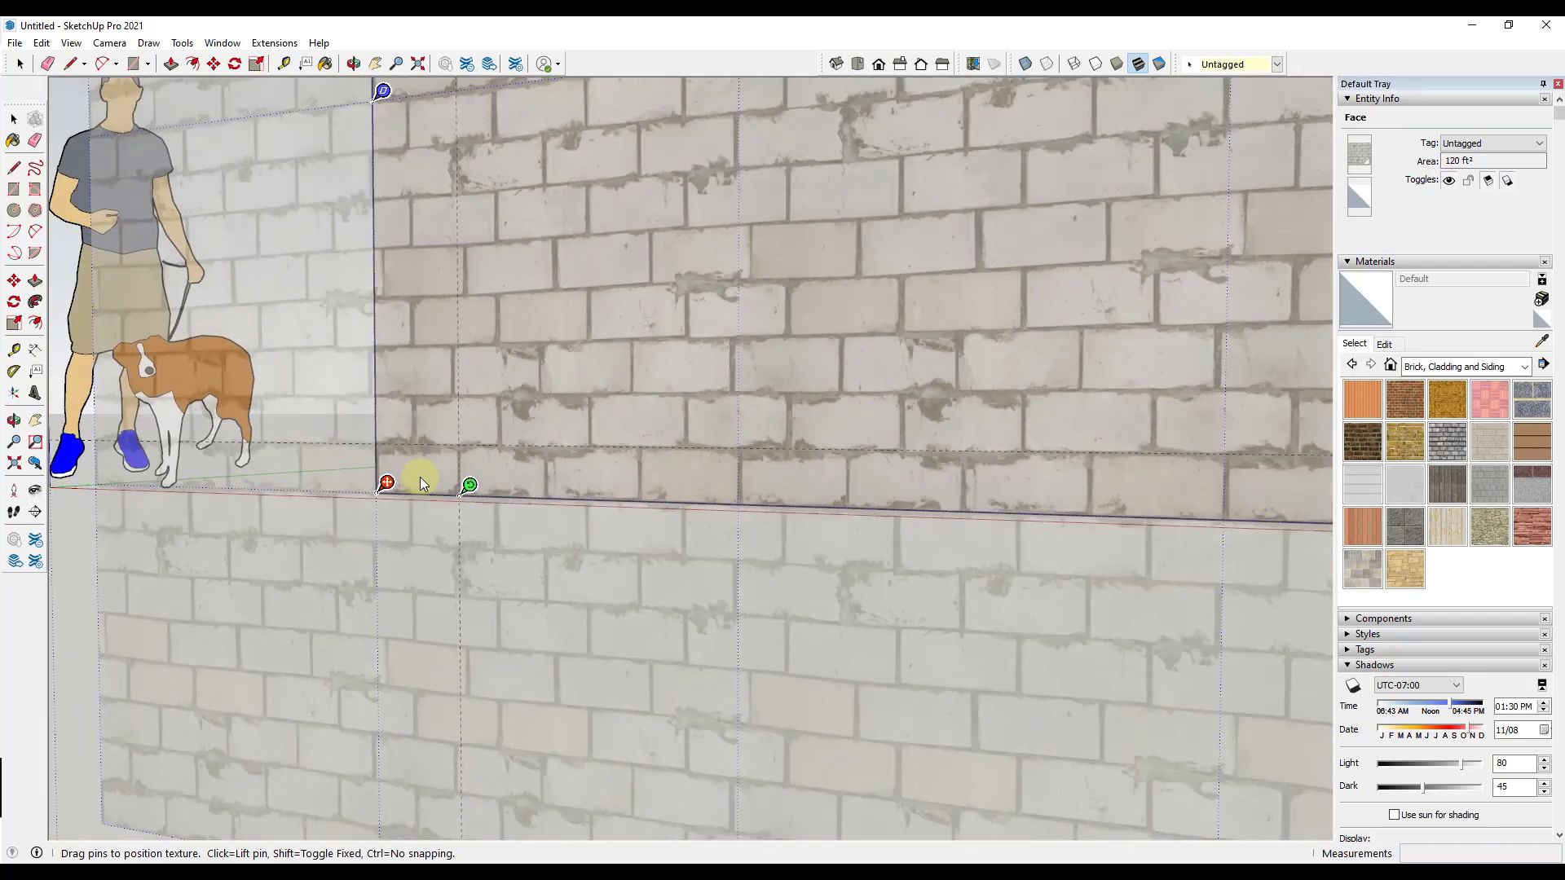
{"action": "scroll", "coordinate": [420, 476], "scroll_direction": "up", "scroll_amount": 4}
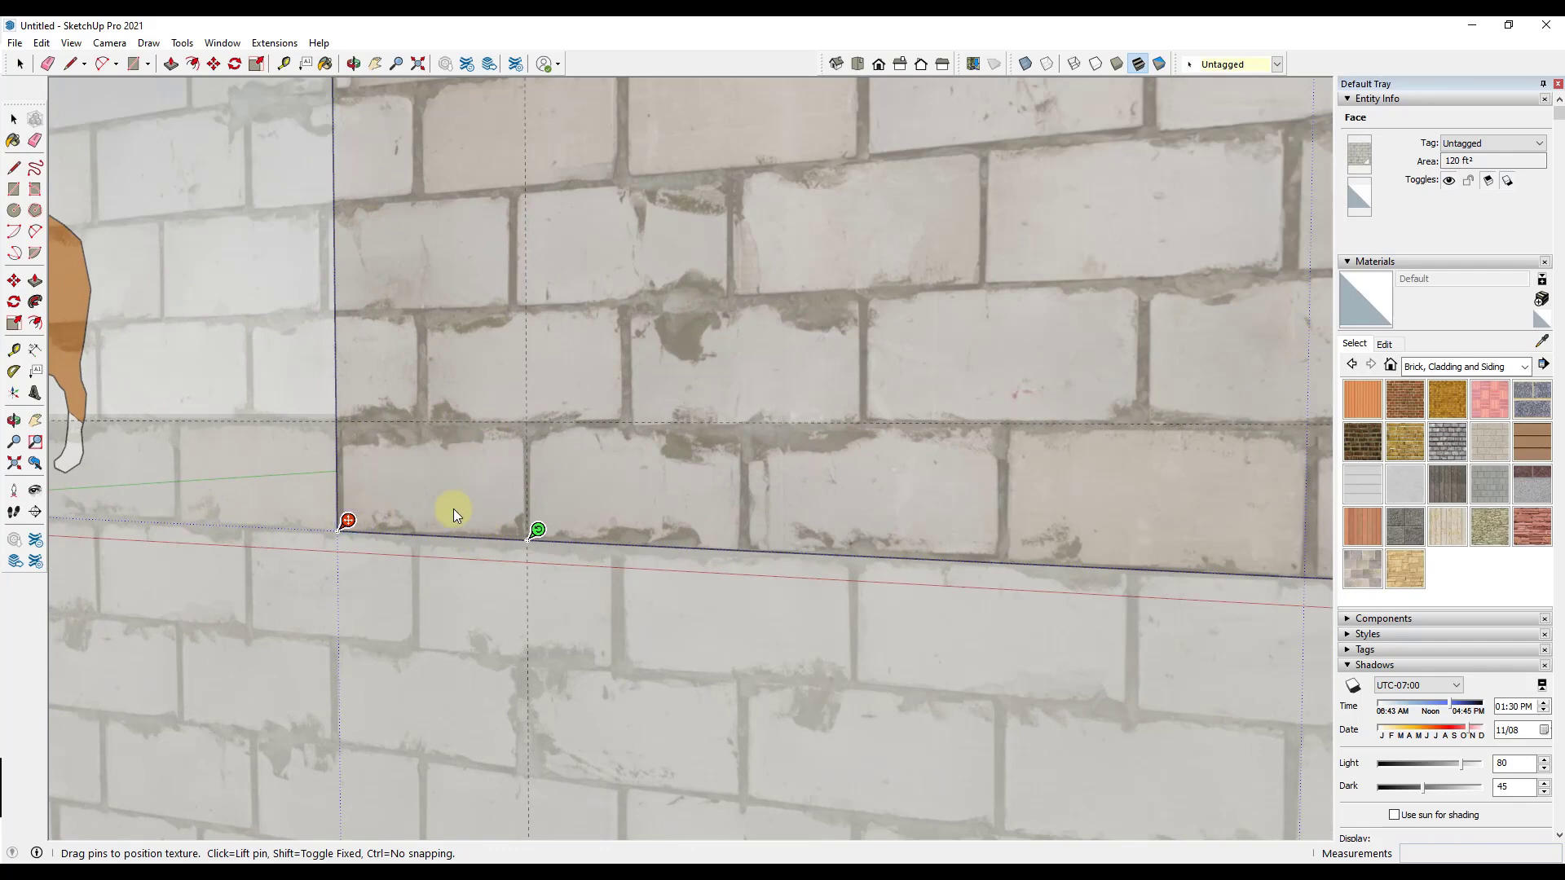
{"action": "key", "text": "Return"}
{"action": "scroll", "coordinate": [524, 517], "scroll_direction": "down", "scroll_amount": 3}
{"action": "scroll", "coordinate": [490, 456], "scroll_direction": "down", "scroll_amount": 1}
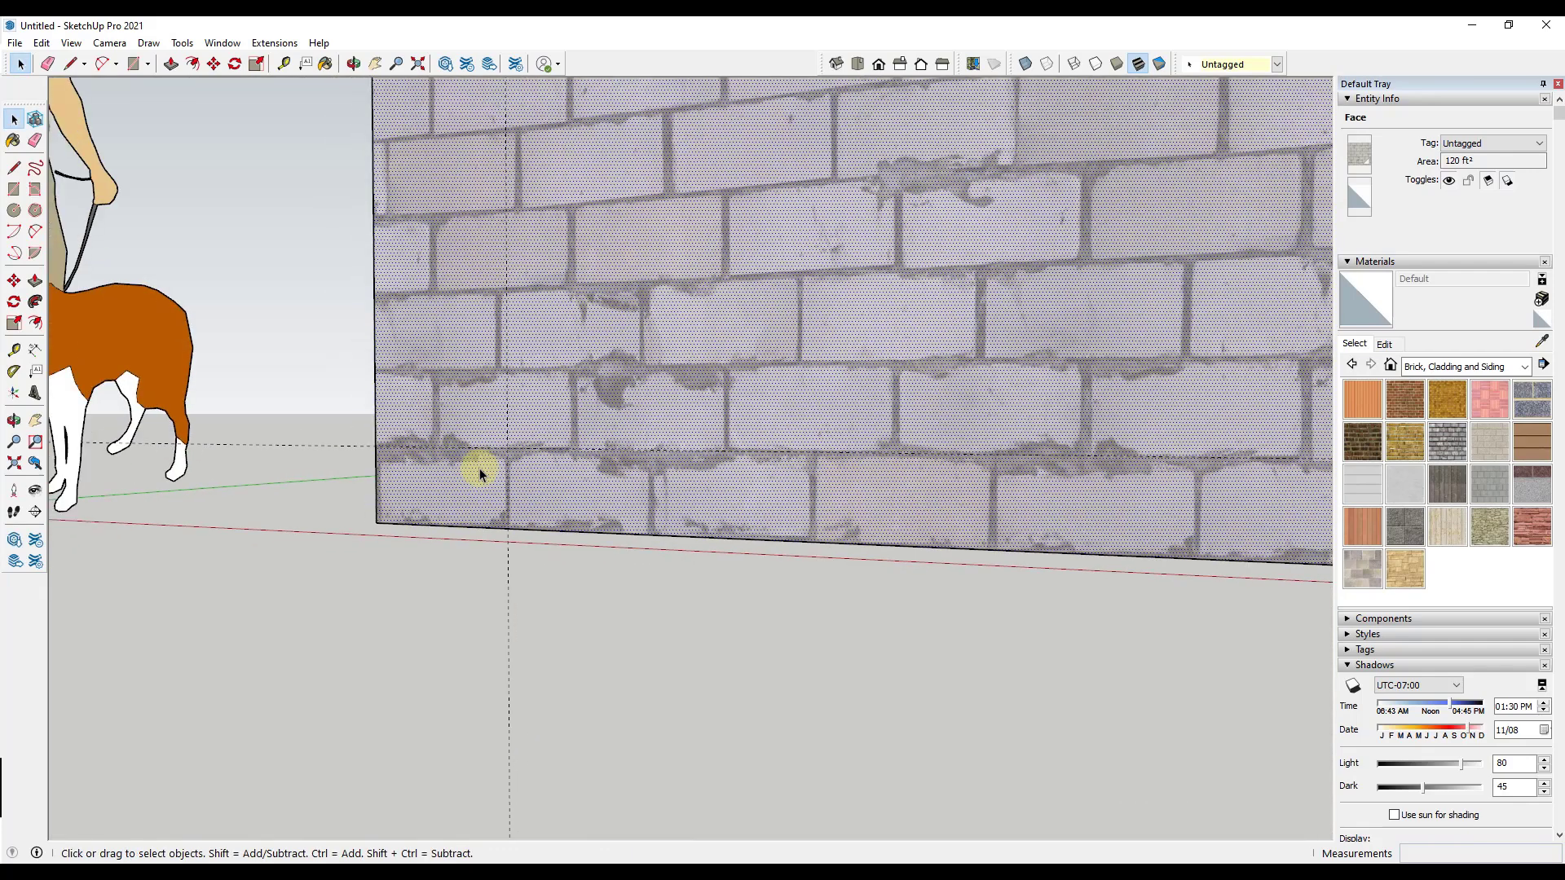
Measure the height from the wall's lower-left corner to the horizontal guide with the Tape Measure.
{"action": "scroll", "coordinate": [507, 467], "scroll_direction": "up", "scroll_amount": 2}
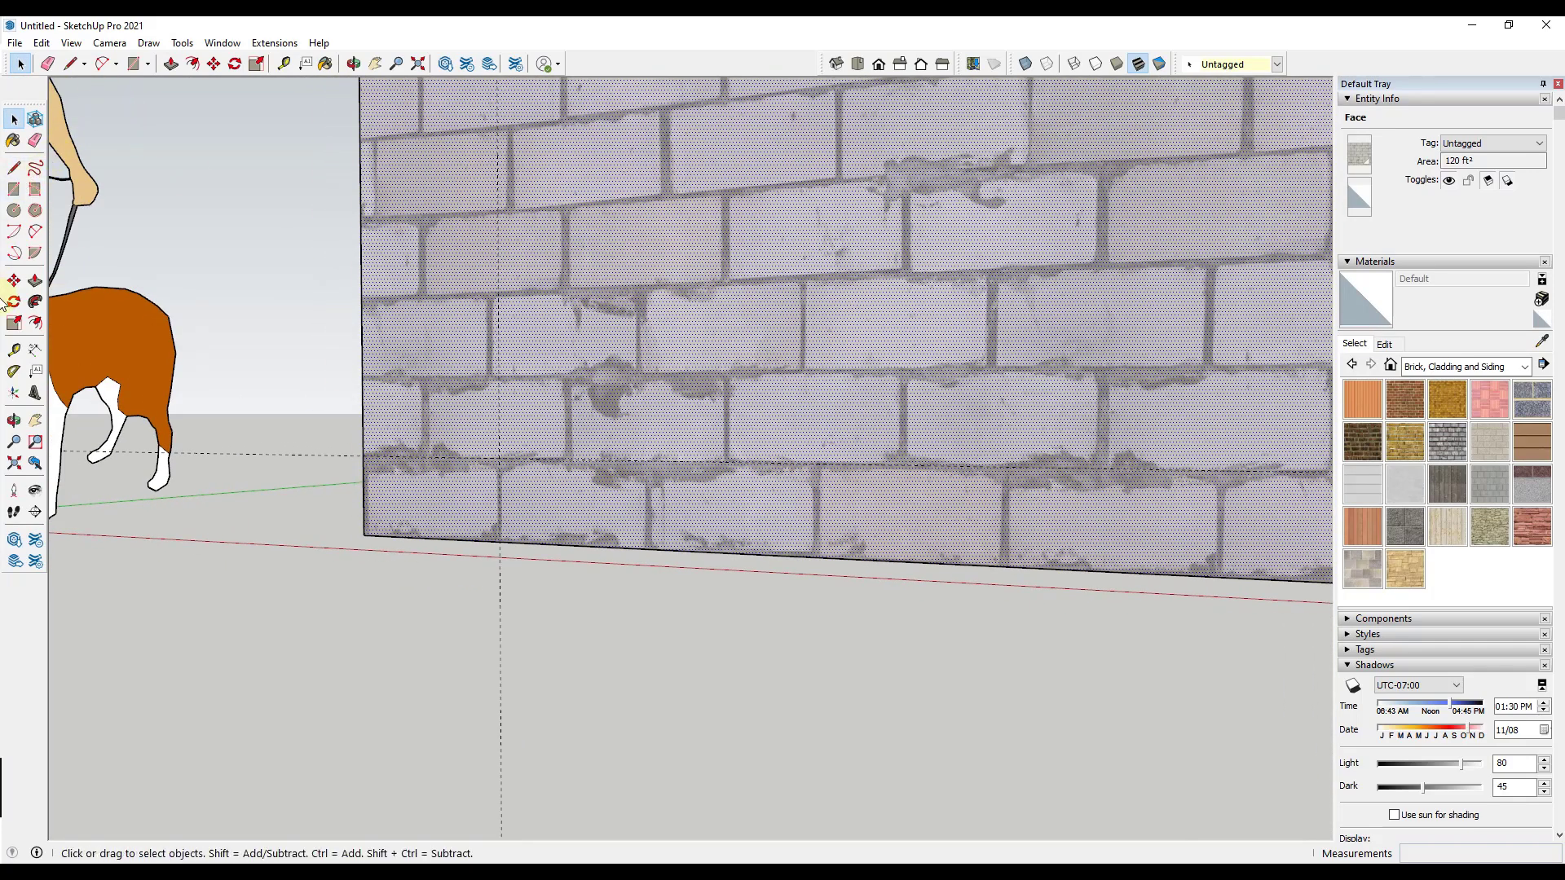
{"action": "left_click", "coordinate": [13, 350]}
{"action": "scroll", "coordinate": [342, 457], "scroll_direction": "up", "scroll_amount": 3}
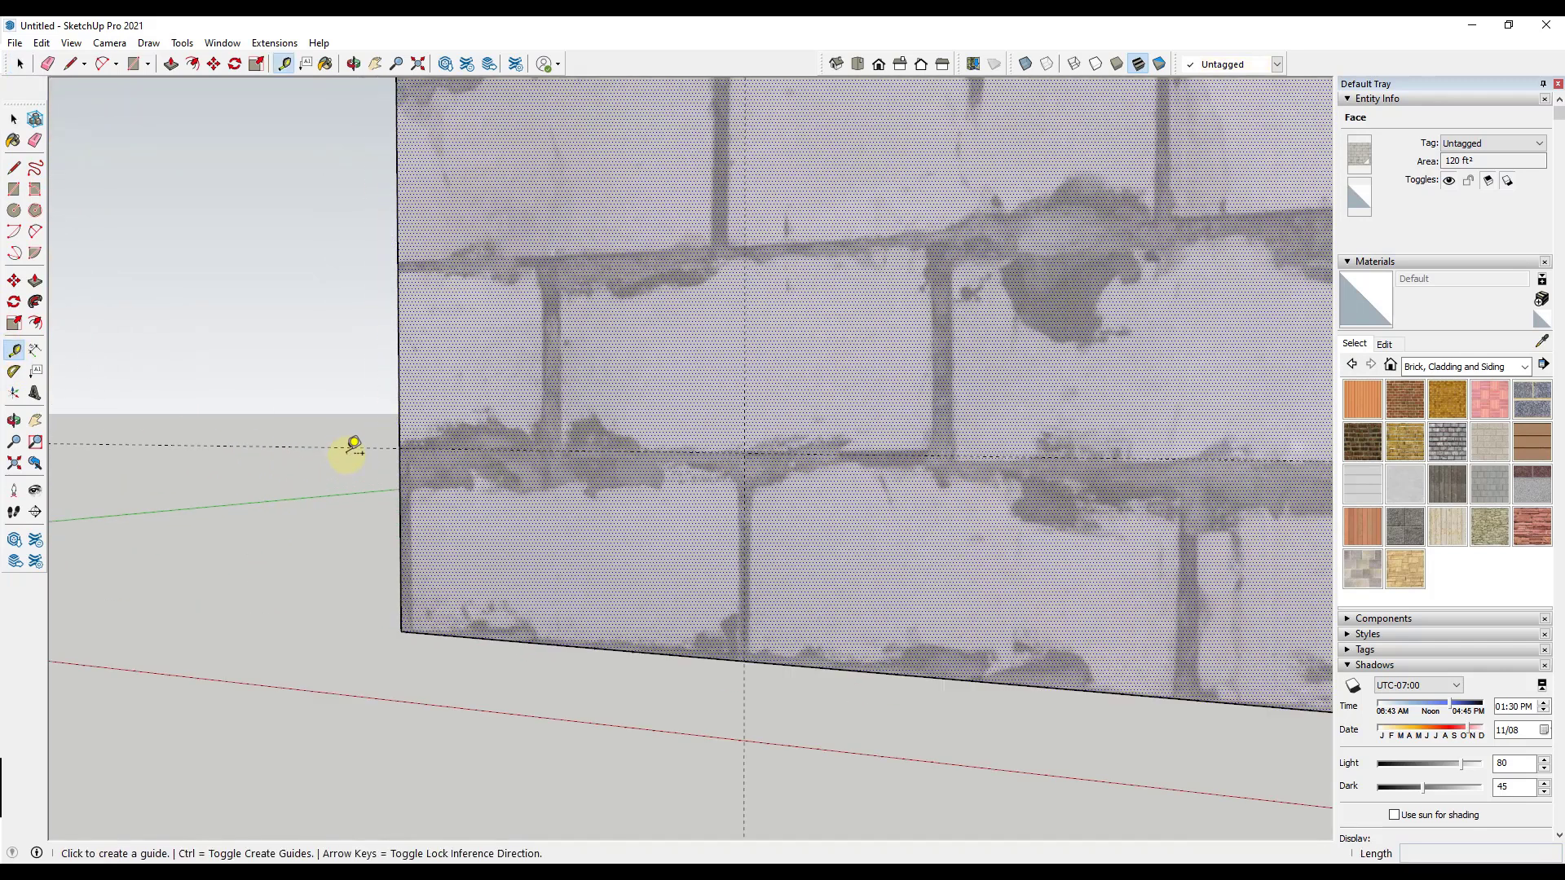
{"action": "left_click", "coordinate": [400, 447]}
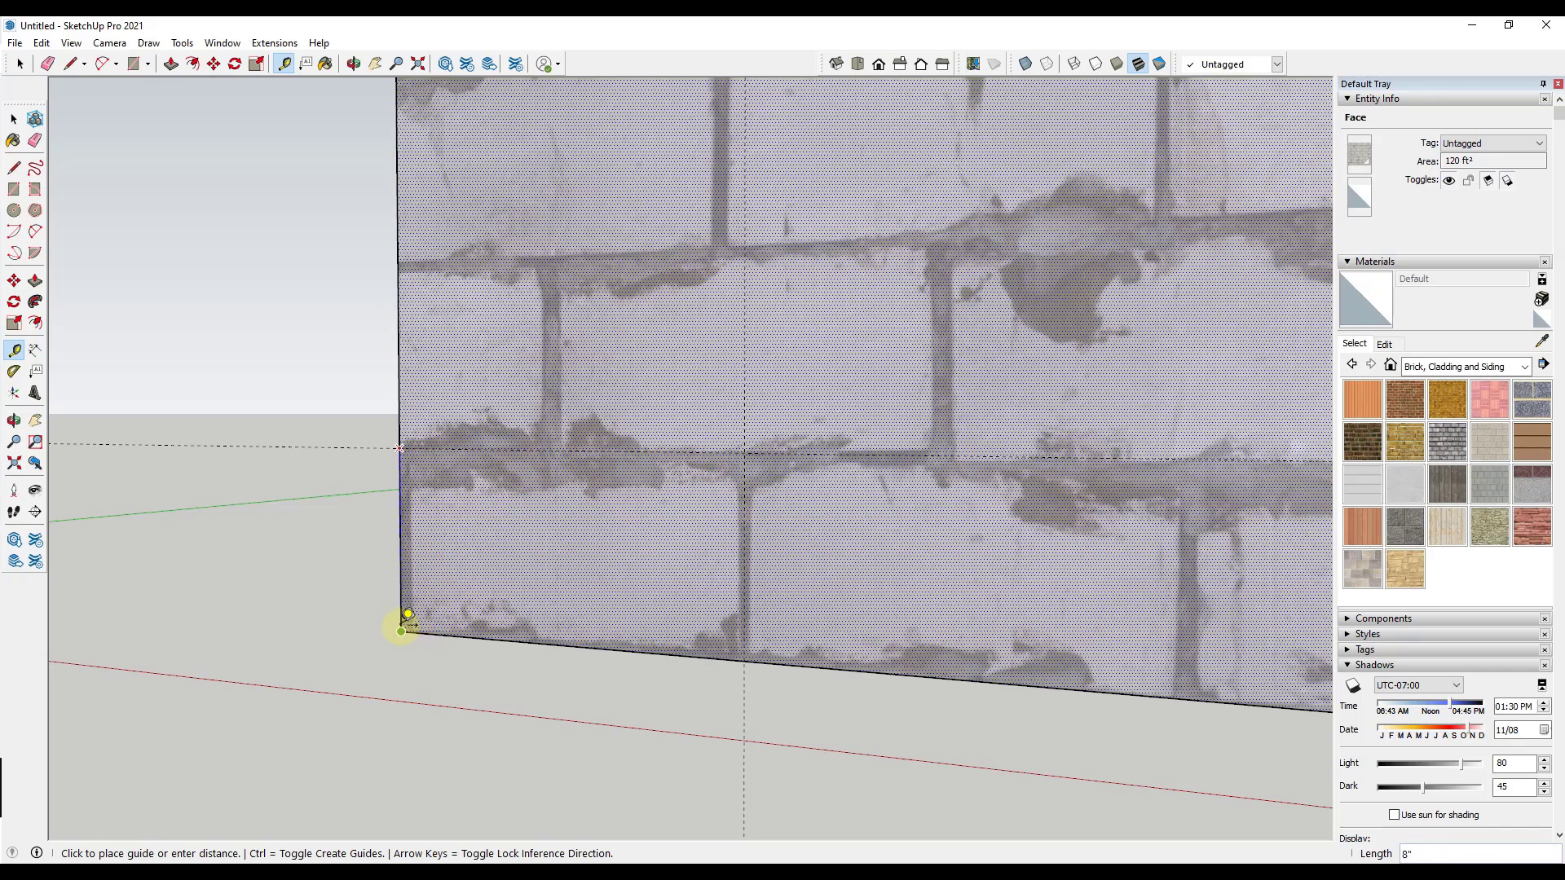
{"action": "key", "text": "space"}
{"action": "scroll", "coordinate": [521, 587], "scroll_direction": "down", "scroll_amount": 4}
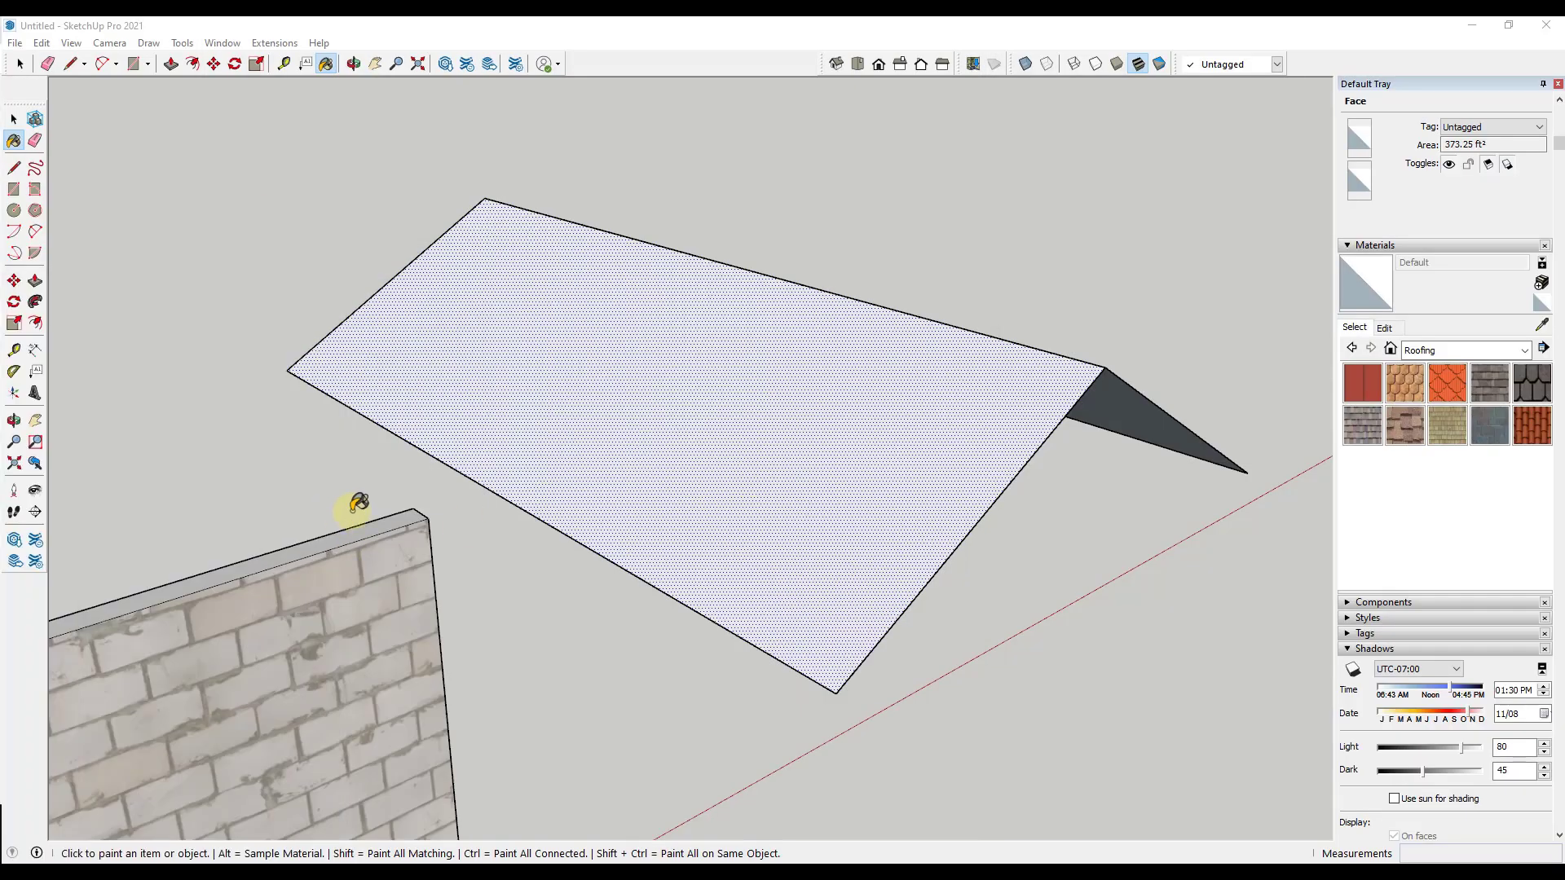
Import TexturesCom_RooftilesSlate0141_3_seamless_S as a texture on the roof face, about 16' 9" wide from its lower-left corner.
{"action": "mouse_move", "coordinate": [373, 517]}
{"action": "middle_mouse_down"}
{"action": "mouse_move", "coordinate": [577, 541]}
{"action": "mouse_move", "coordinate": [535, 504]}
{"action": "middle_mouse_up"}
{"action": "left_click", "coordinate": [13, 45]}
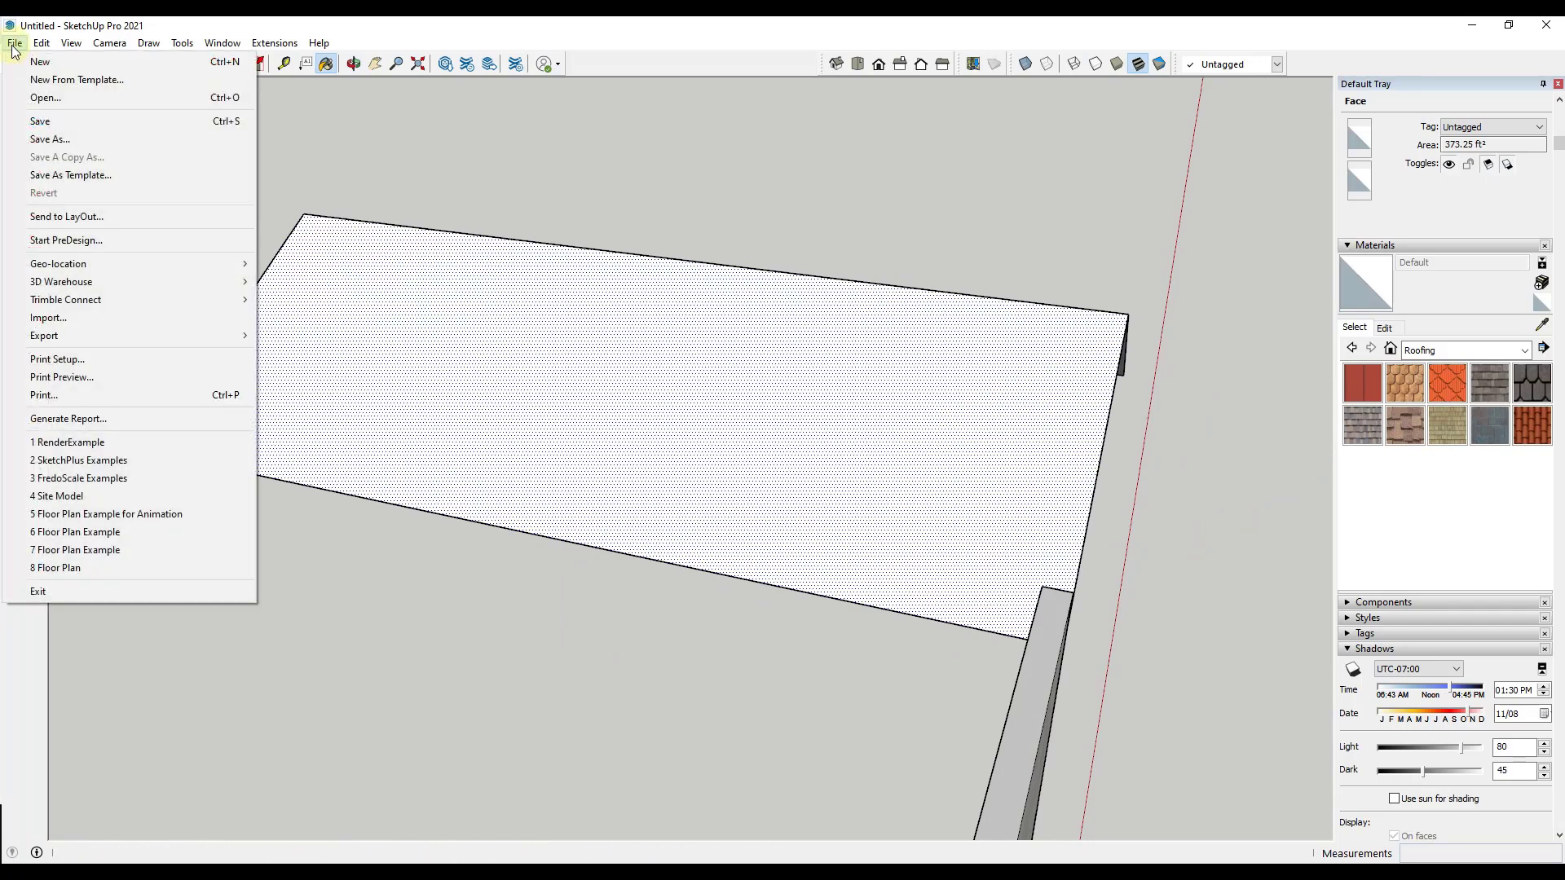
{"action": "left_click", "coordinate": [65, 324]}
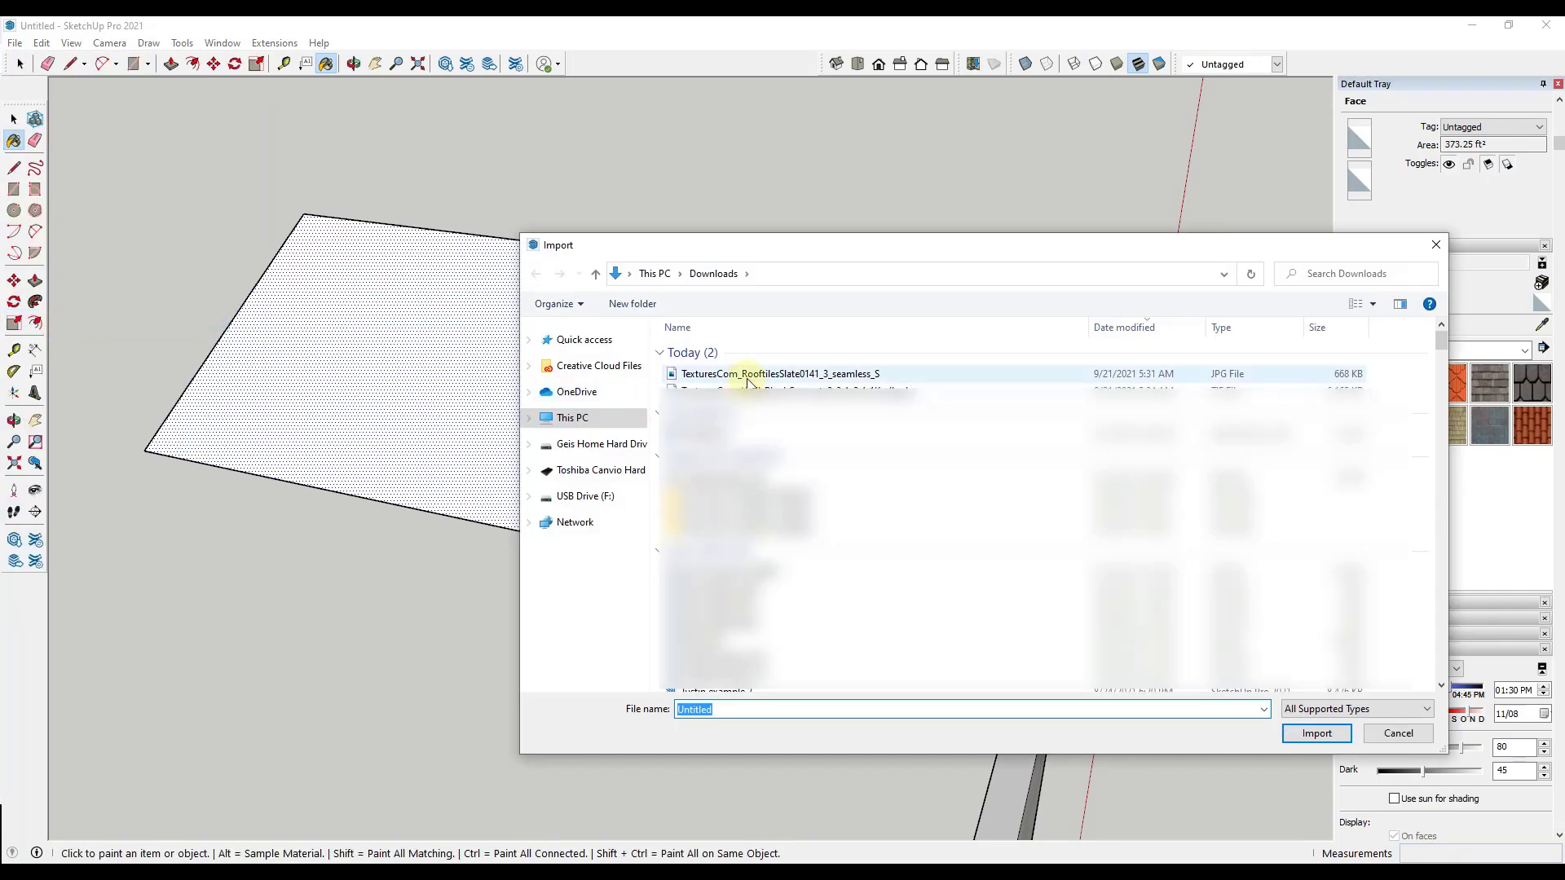
{"action": "double_click", "coordinate": [744, 374]}
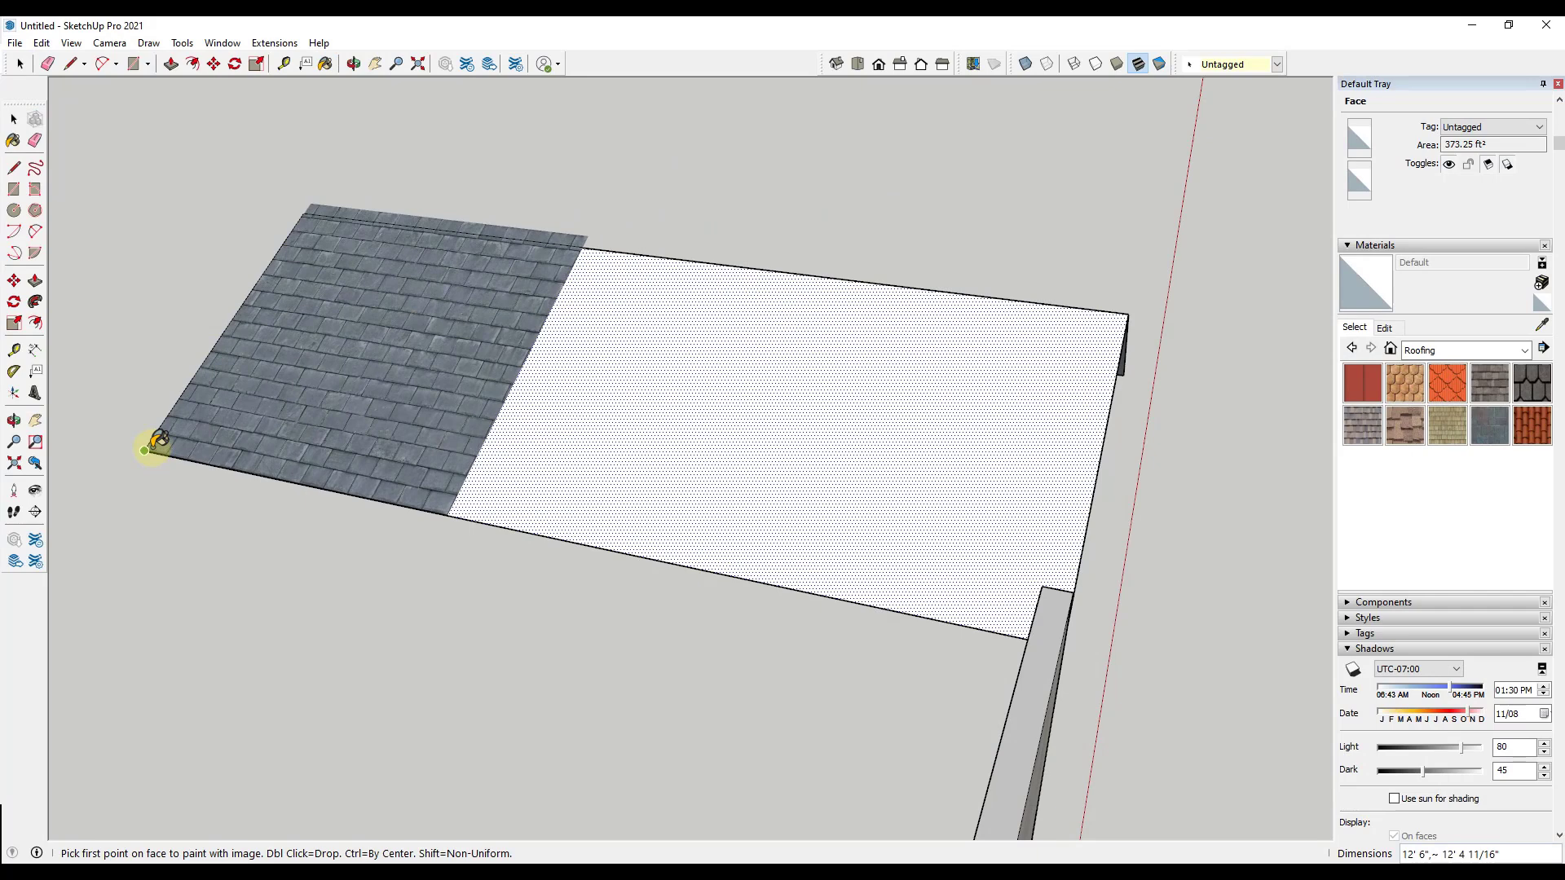
{"action": "left_click", "coordinate": [145, 450]}
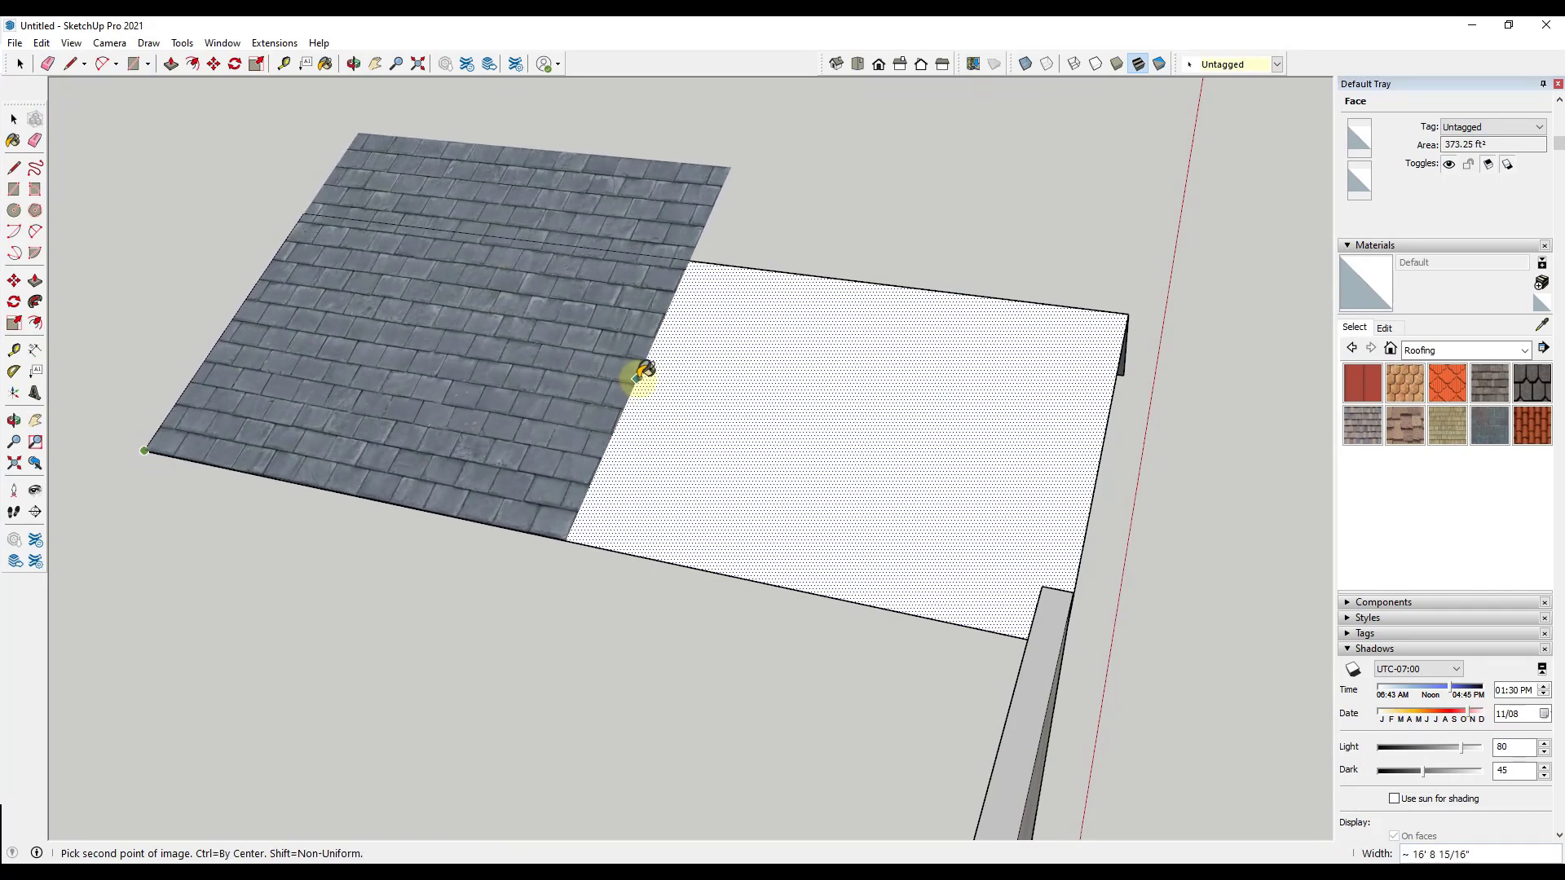
{"action": "left_click", "coordinate": [639, 375]}
{"action": "scroll", "coordinate": [870, 413], "scroll_direction": "down", "scroll_amount": 5}
{"action": "middle_click_drag", "start_coordinate": [869, 413], "coordinate": [524, 427]}
{"action": "scroll", "coordinate": [424, 428], "scroll_direction": "up", "scroll_amount": 8}
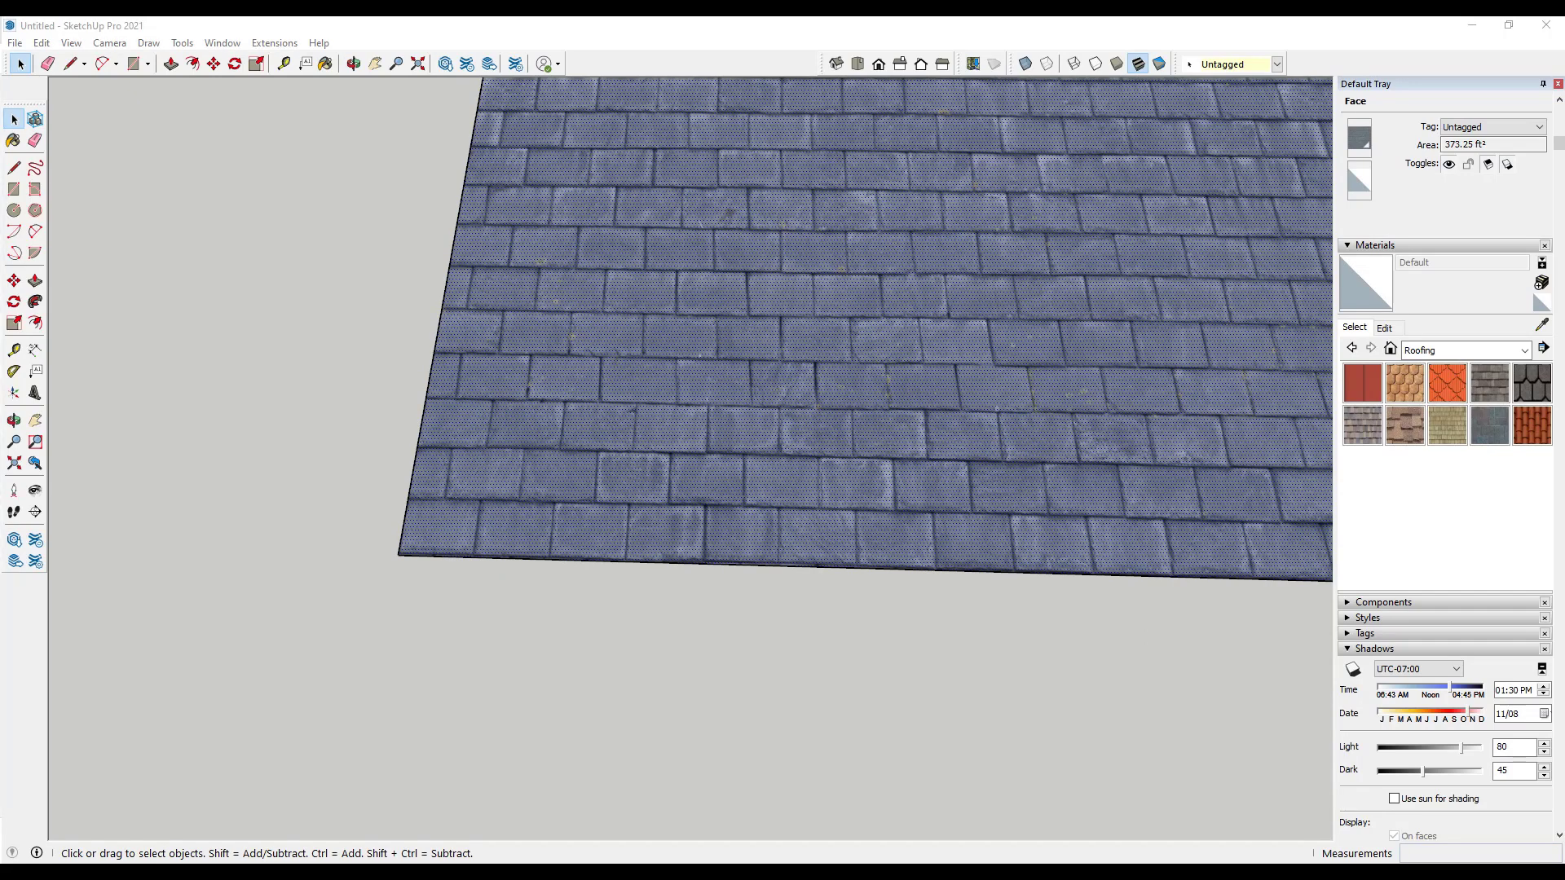
Switch to the browser and examine the IKO shingle dimensions chart in the roofing shingle size image results.
{"action": "key", "text": "alt+Tab"}
{"action": "scroll", "coordinate": [314, 473], "scroll_direction": "down", "scroll_amount": 3}
{"action": "left_click", "coordinate": [315, 473]}
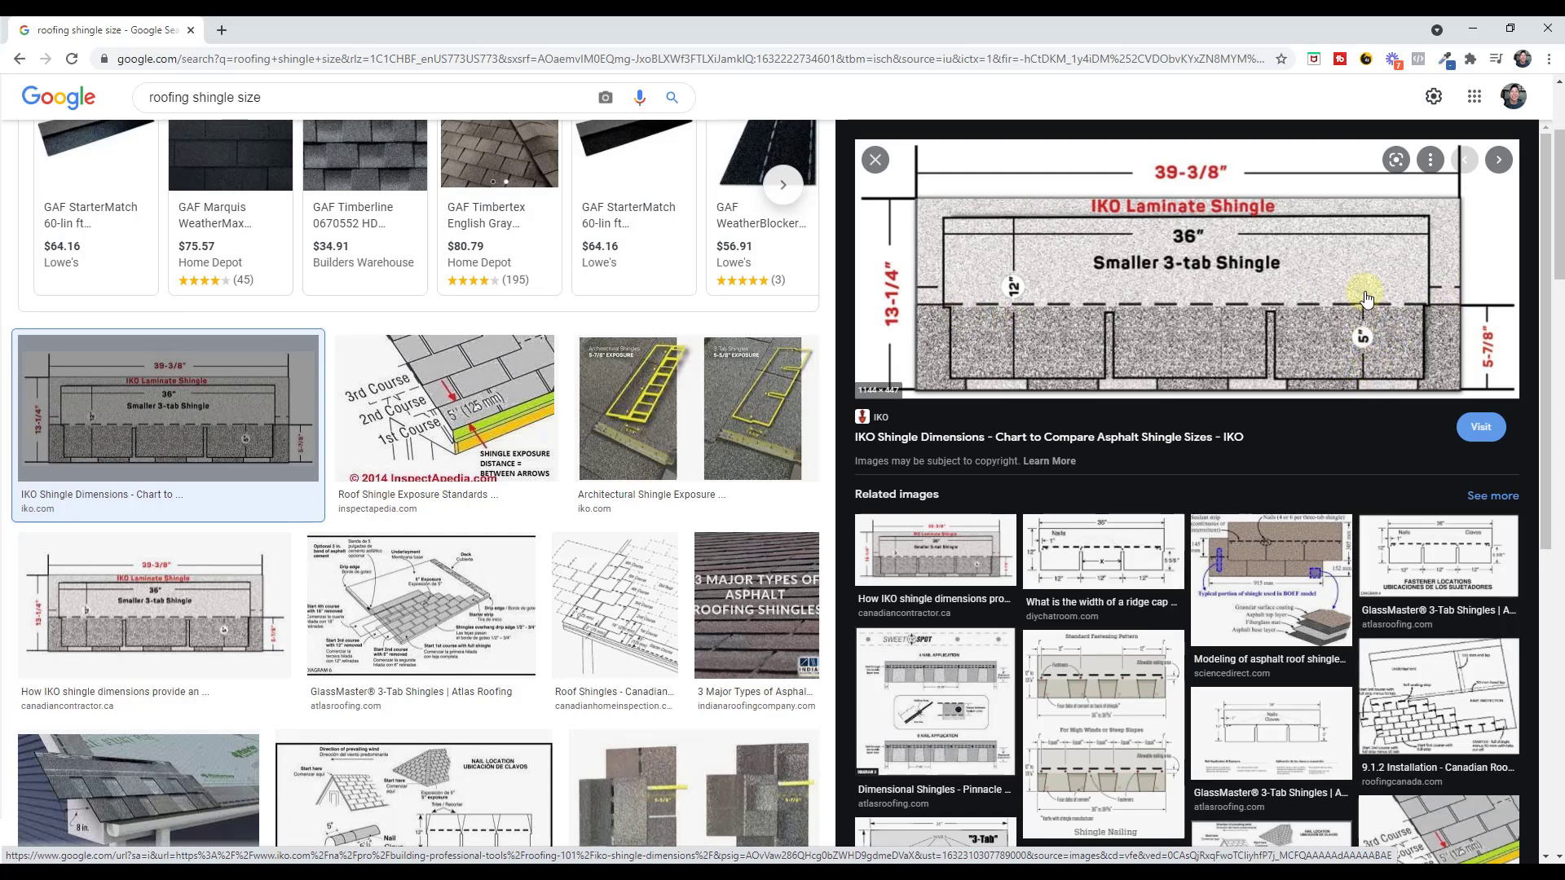
Return to SketchUp and place Tape Measure guides 3 feet from the roof face's left edge and 5 inches above its bottom edge.
{"action": "key", "text": "alt+Tab"}
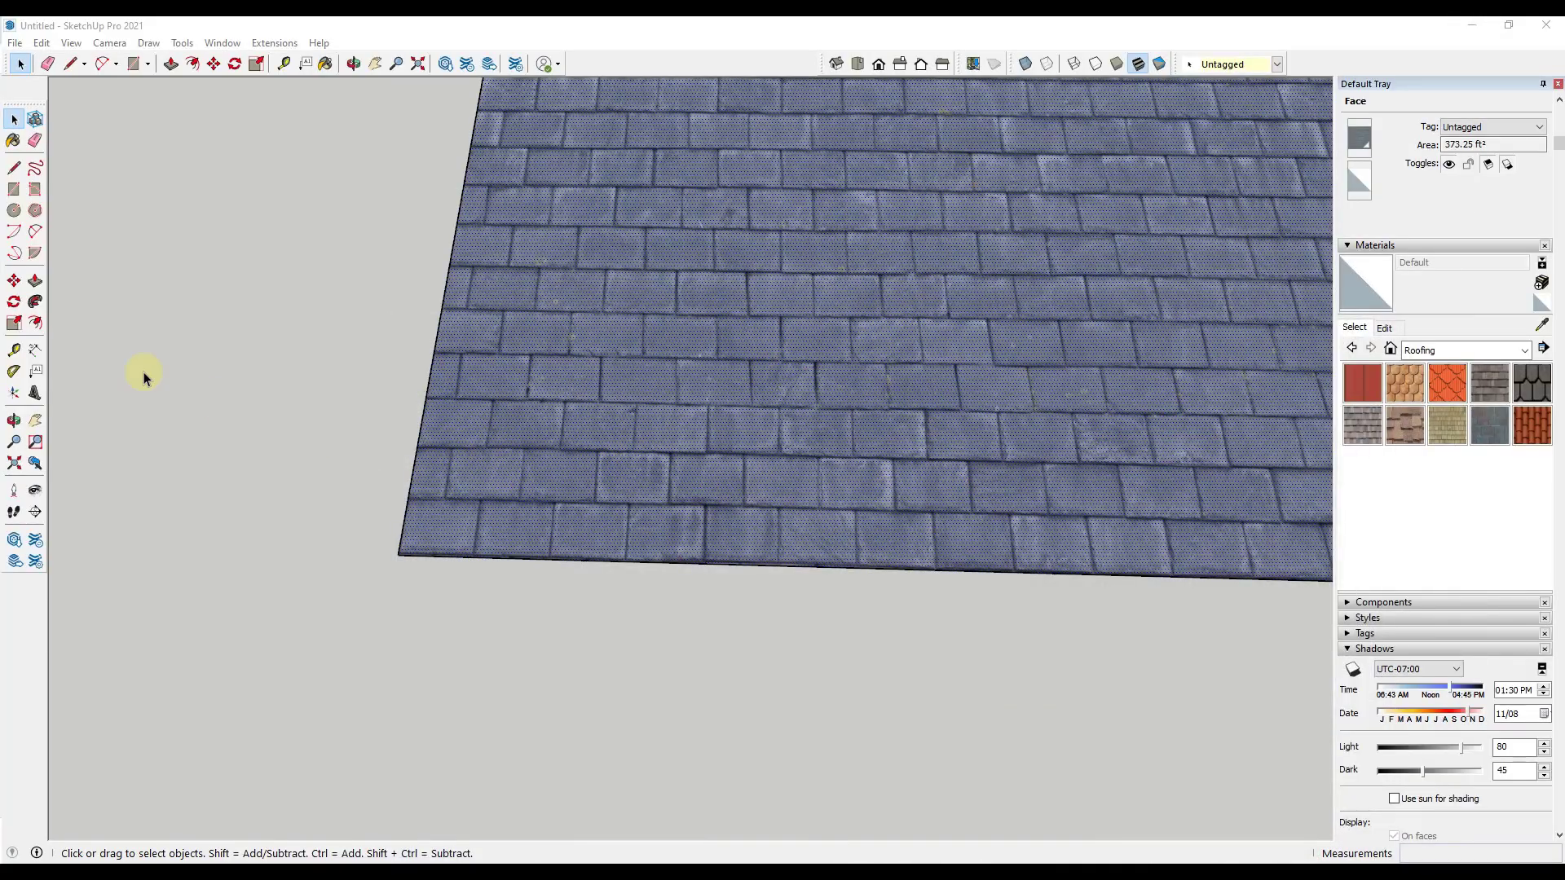
{"action": "left_click", "coordinate": [14, 350]}
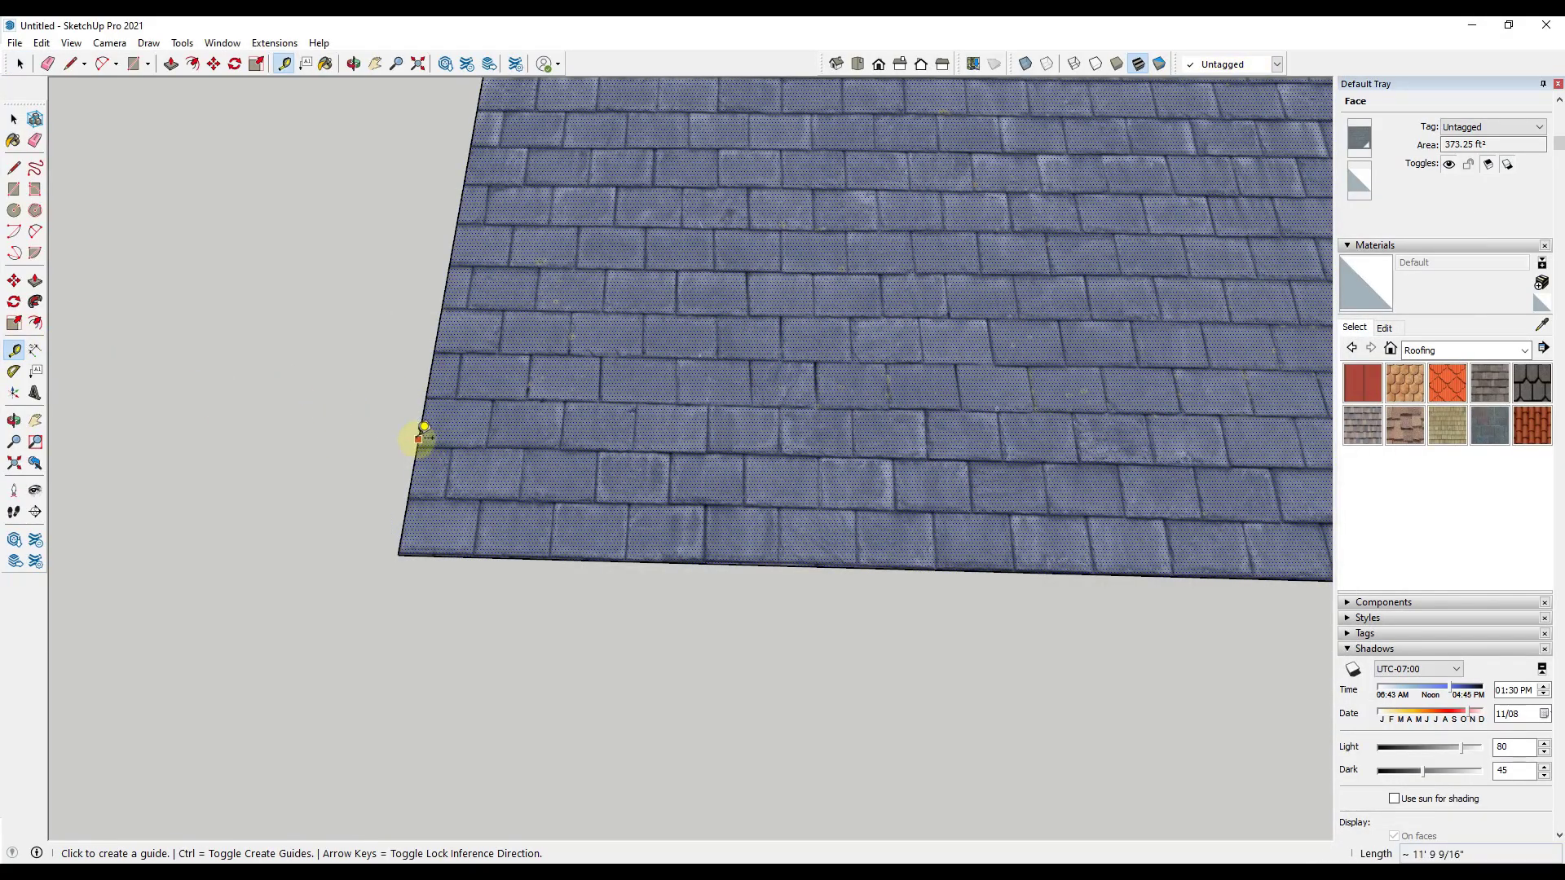
{"action": "left_click", "coordinate": [418, 438]}
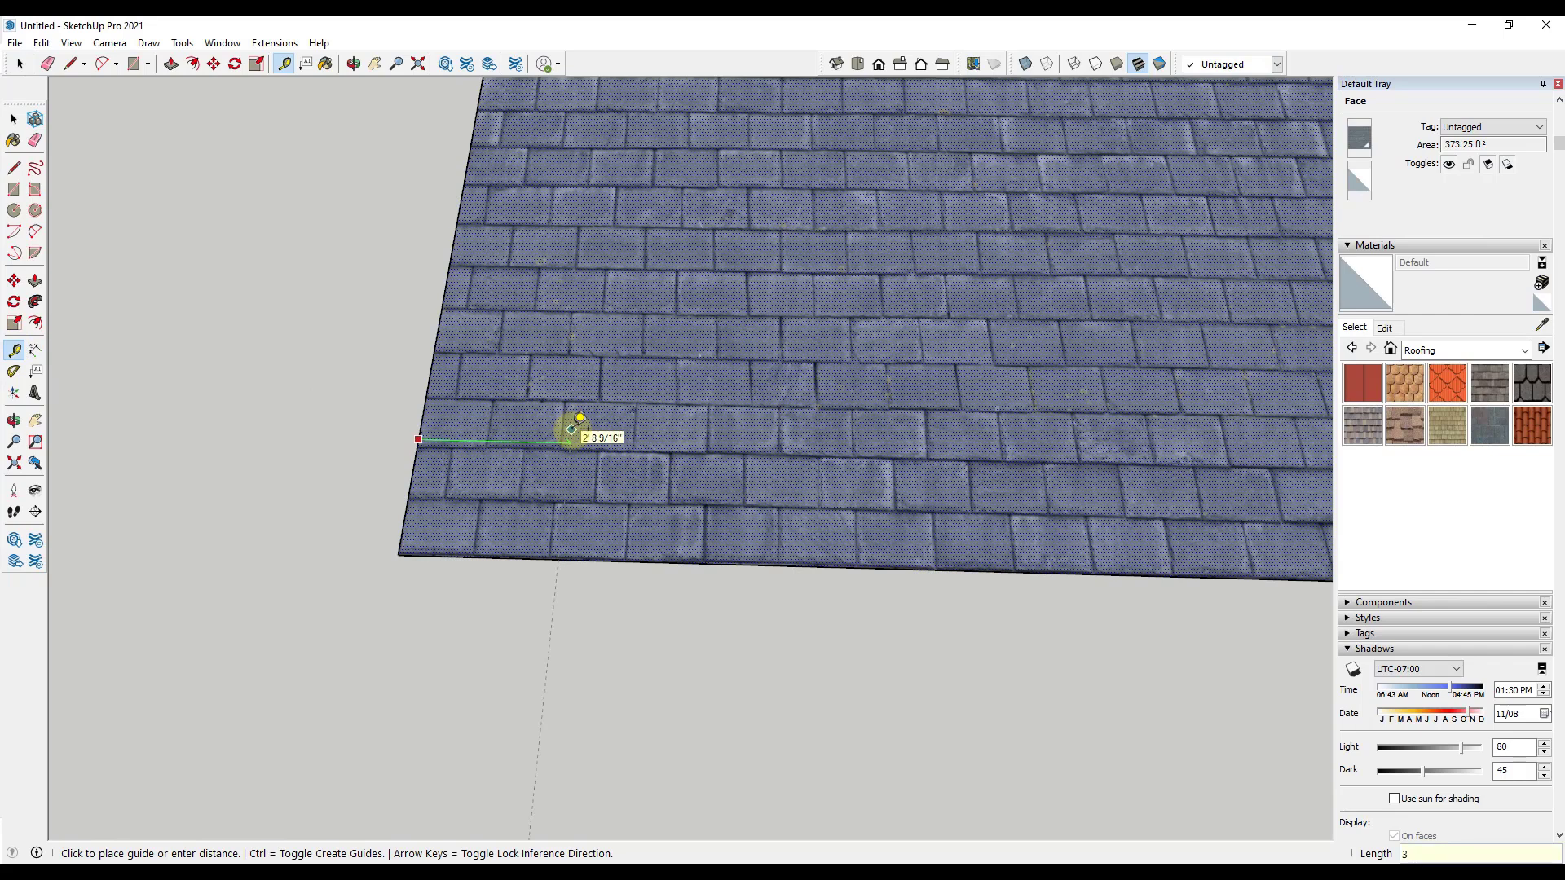
{"action": "key", "text": "Return"}
{"action": "left_click", "coordinate": [527, 558]}
{"action": "type", "text": "5"}
{"action": "key", "text": "Return"}
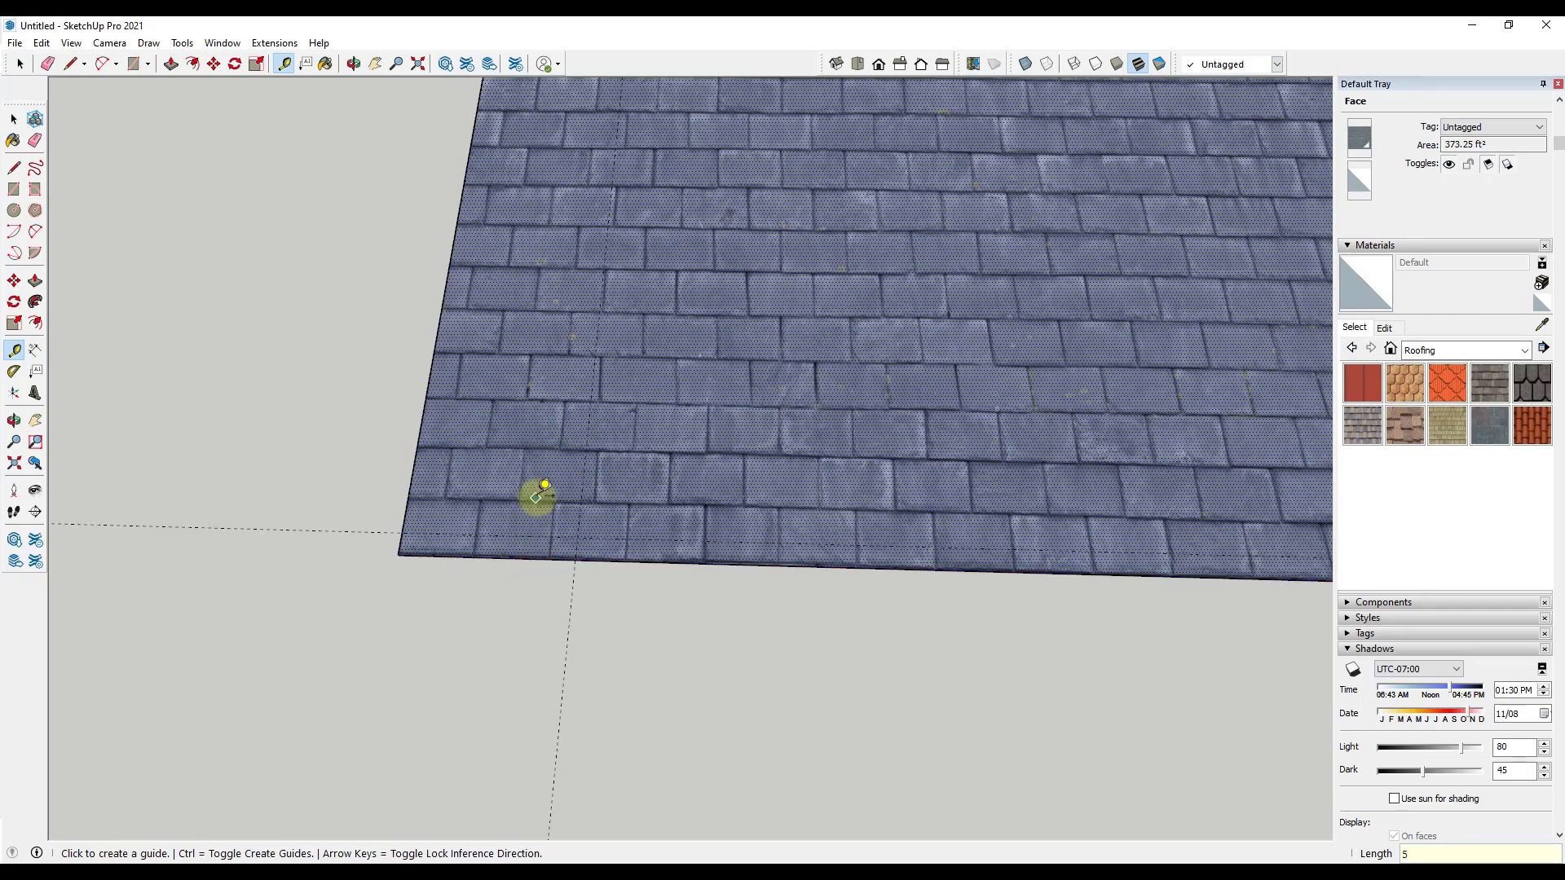
{"action": "key", "text": "space"}
Start texture positioning on the roof face and relocate the green pin to the lower-right corner of the bottom row's third shingle.
{"action": "scroll", "coordinate": [538, 546], "scroll_direction": "down", "scroll_amount": 3}
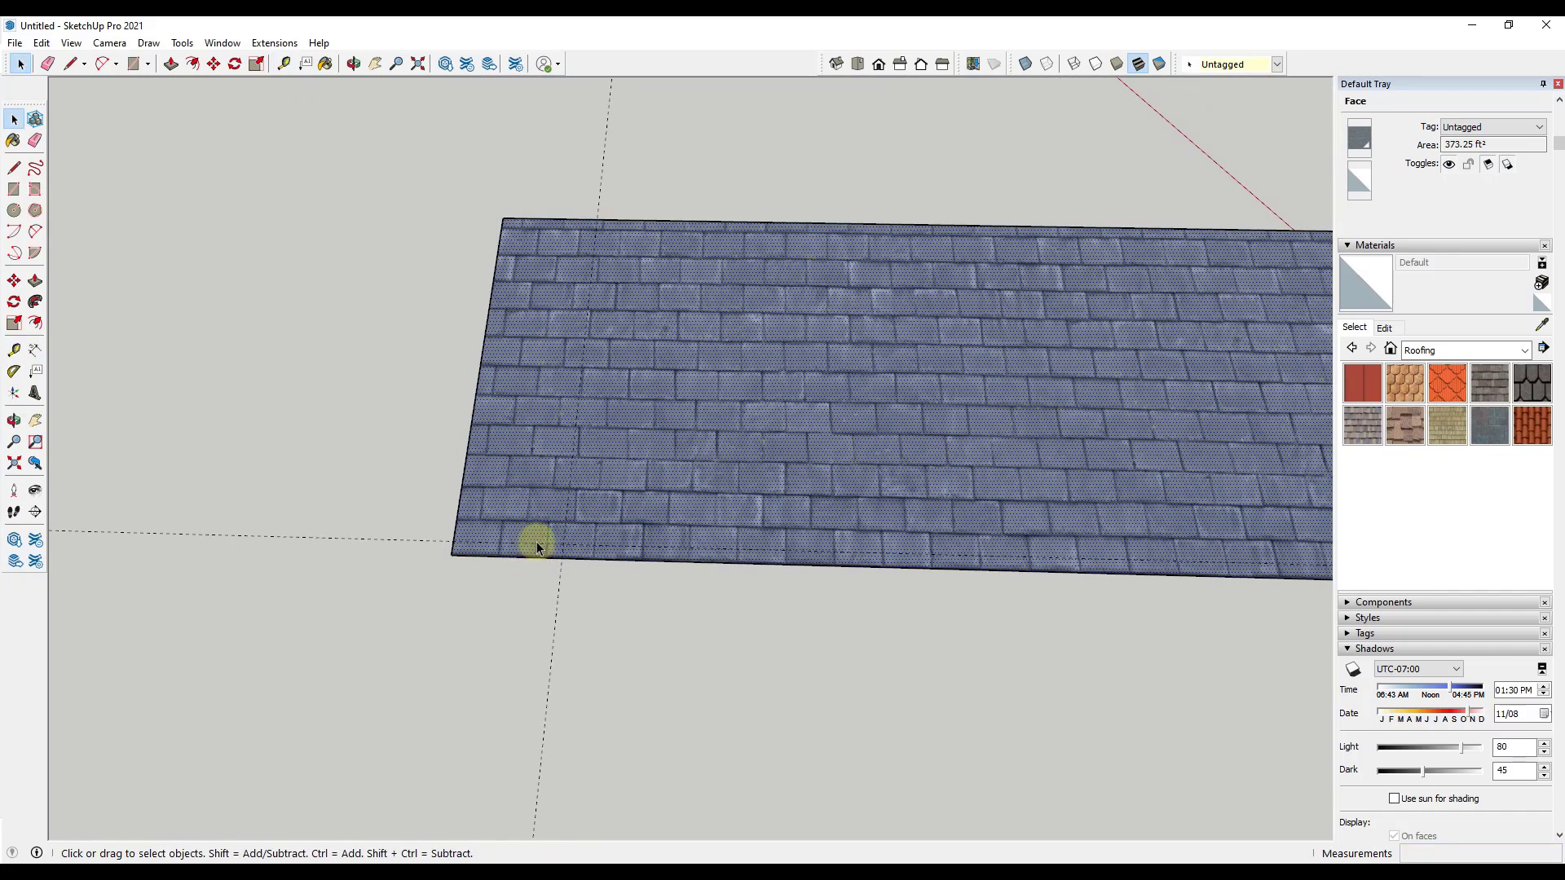
{"action": "scroll", "coordinate": [536, 545], "scroll_direction": "up", "scroll_amount": 5}
{"action": "right_click", "coordinate": [529, 494]}
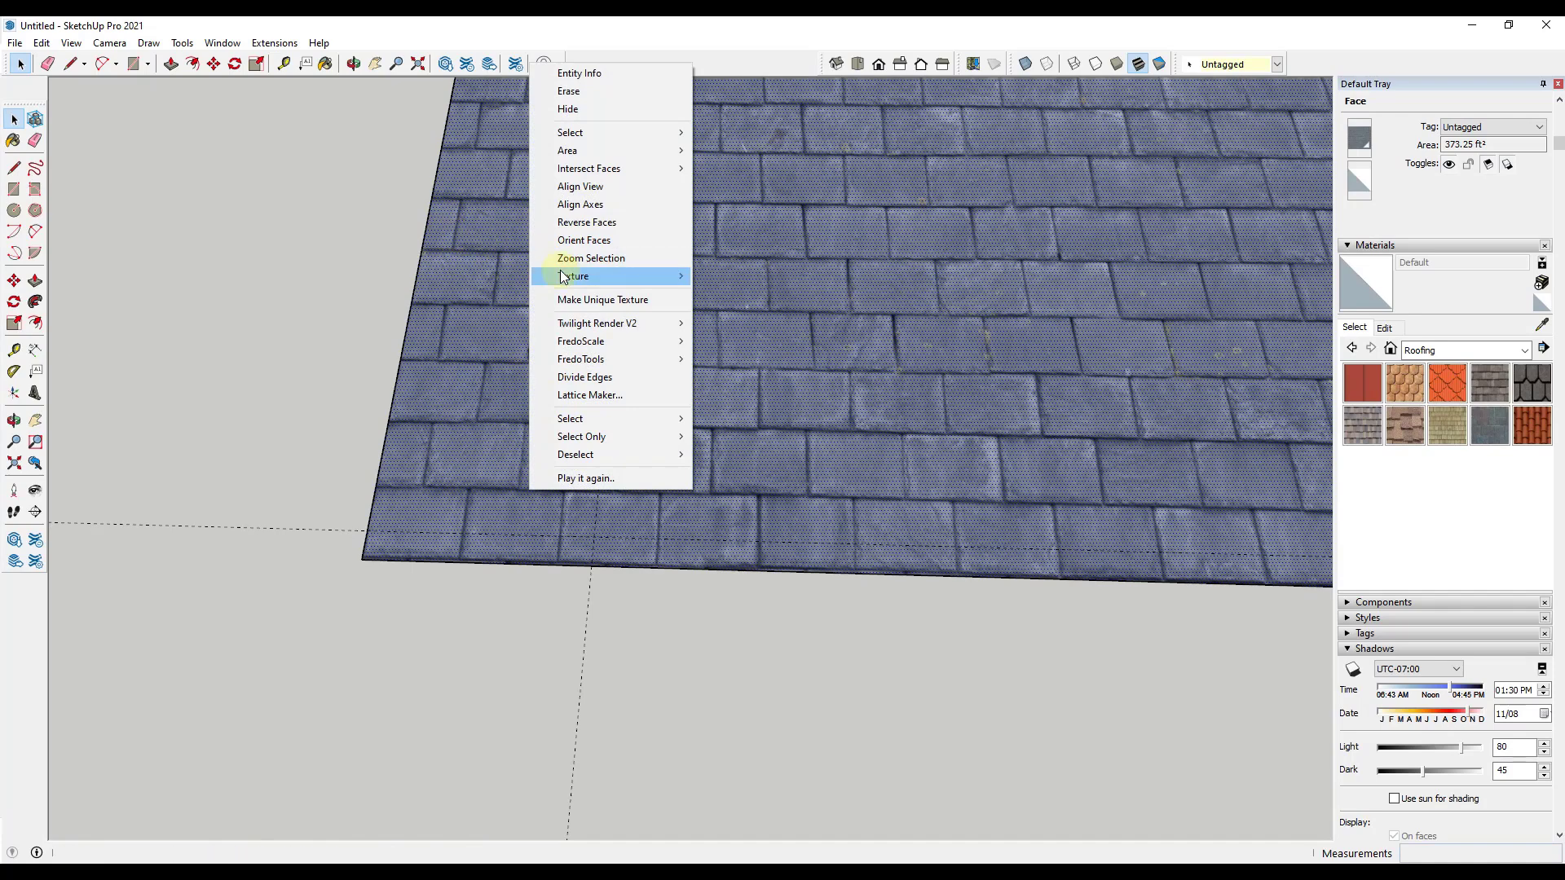
{"action": "mouse_move", "coordinate": [589, 276]}
{"action": "left_click", "coordinate": [748, 273]}
{"action": "scroll", "coordinate": [502, 532], "scroll_direction": "down", "scroll_amount": 5}
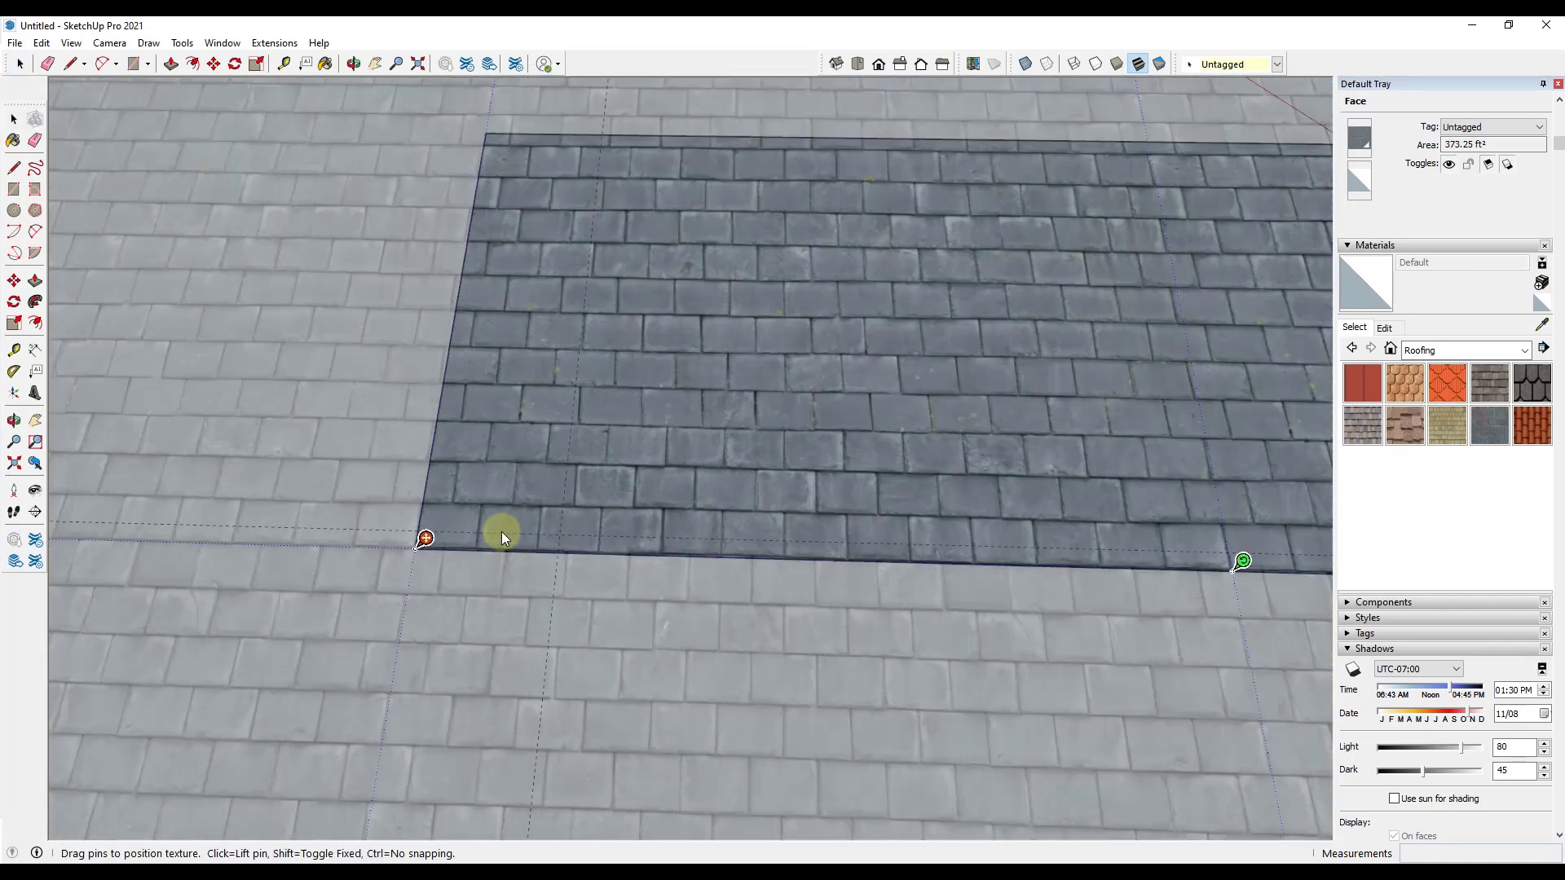
{"action": "left_click", "coordinate": [924, 543]}
{"action": "left_click", "coordinate": [536, 534]}
{"action": "scroll", "coordinate": [538, 536], "scroll_direction": "up", "scroll_amount": 8}
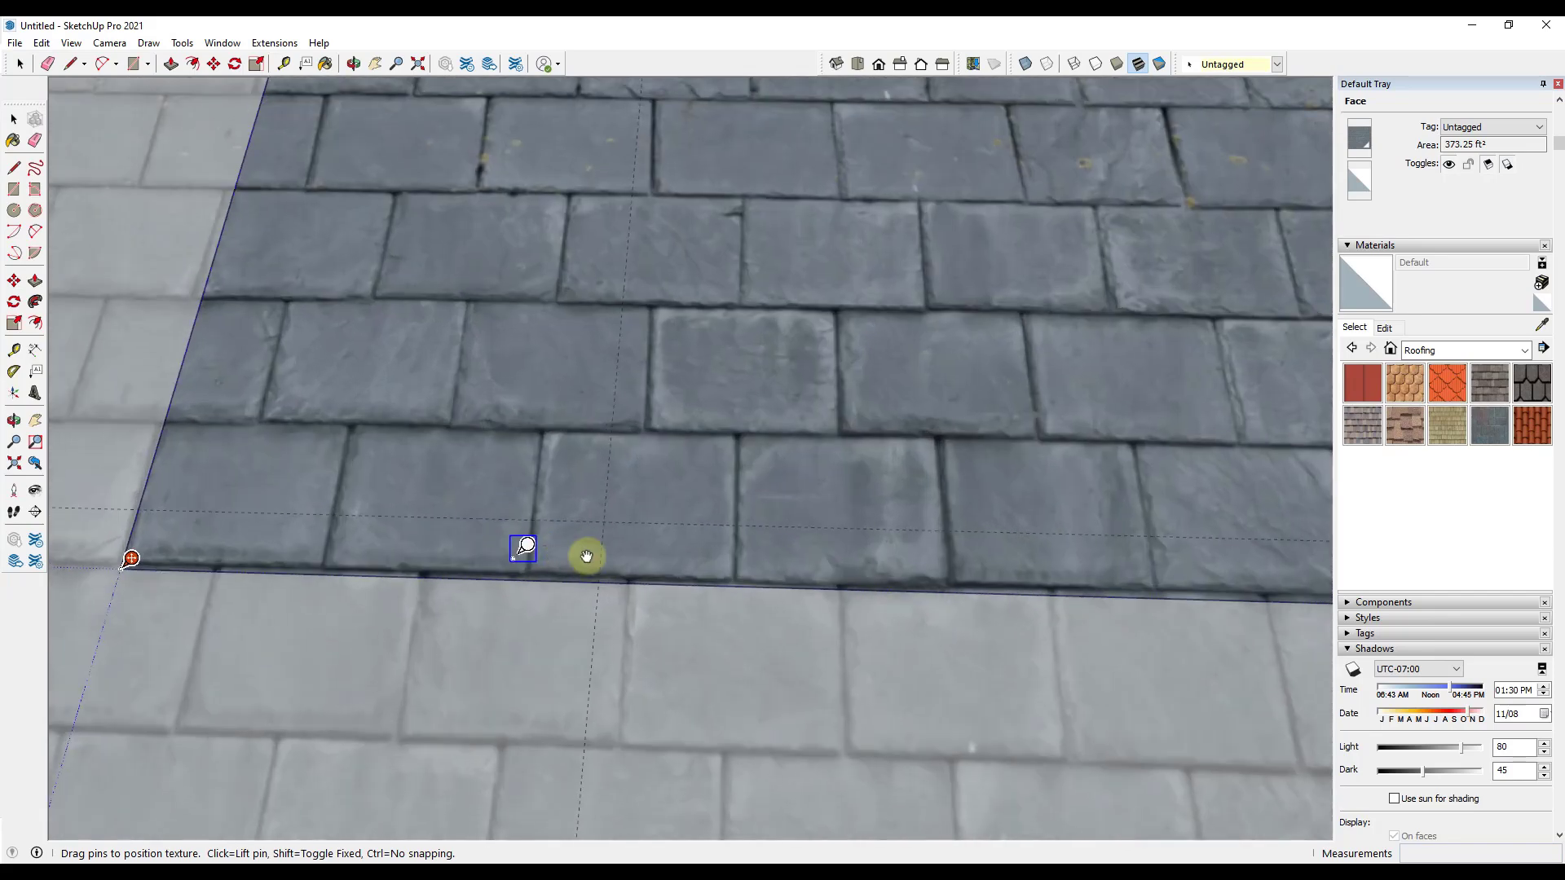
{"action": "left_click", "coordinate": [523, 547]}
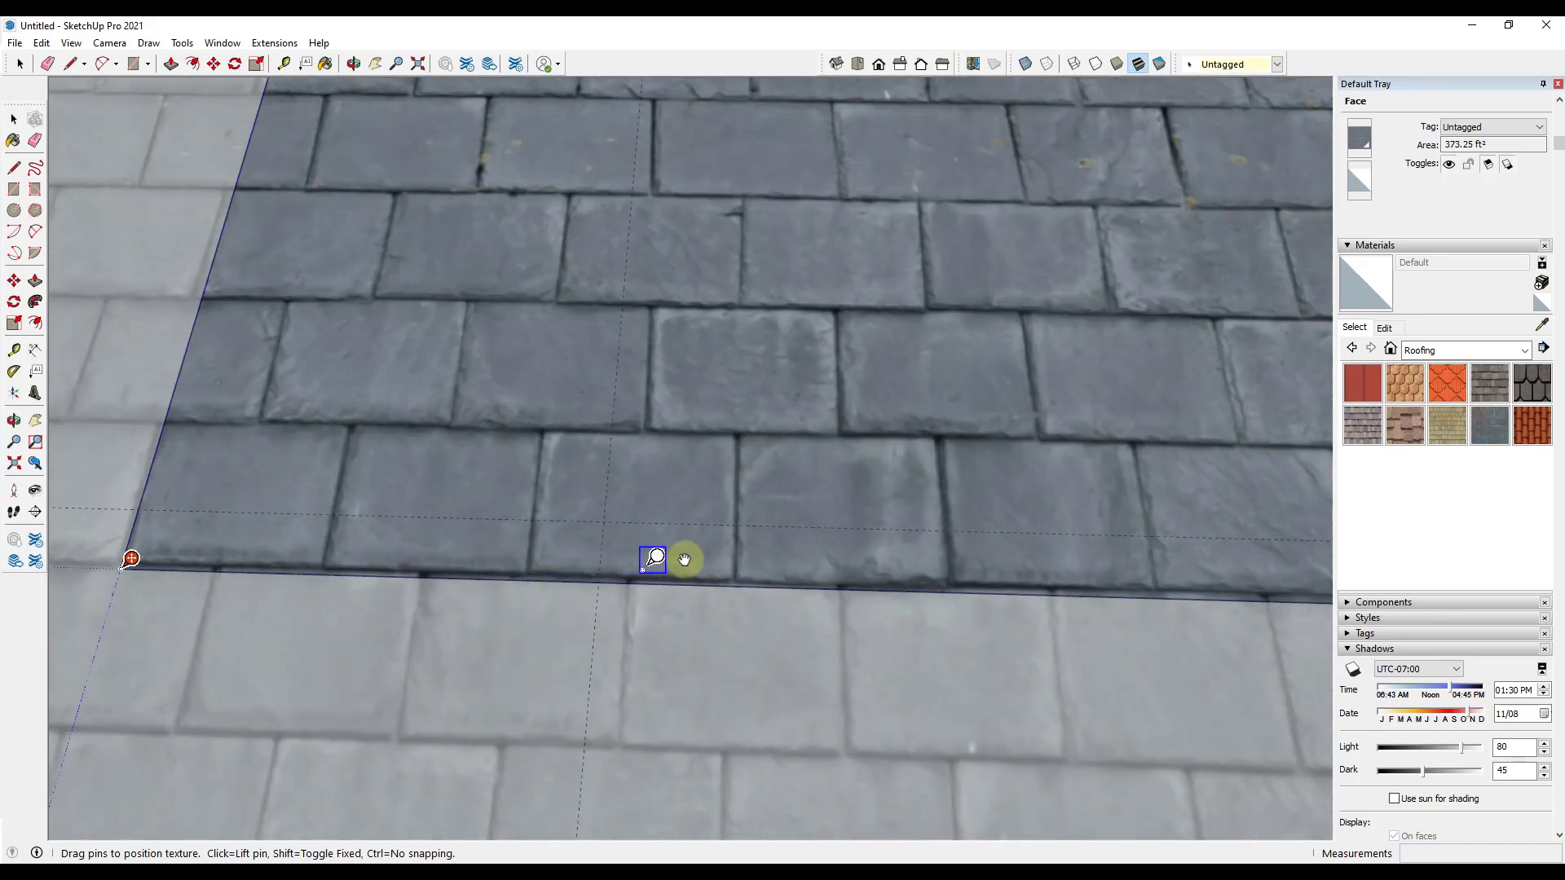
{"action": "left_click", "coordinate": [739, 578]}
Scale the roof texture by pulling the green pin onto the vertical guide so three shingles span the 3-foot distance.
{"action": "left_click_drag", "start_coordinate": [747, 577], "coordinate": [607, 572]}
{"action": "scroll", "coordinate": [725, 613], "scroll_direction": "down", "scroll_amount": 5}
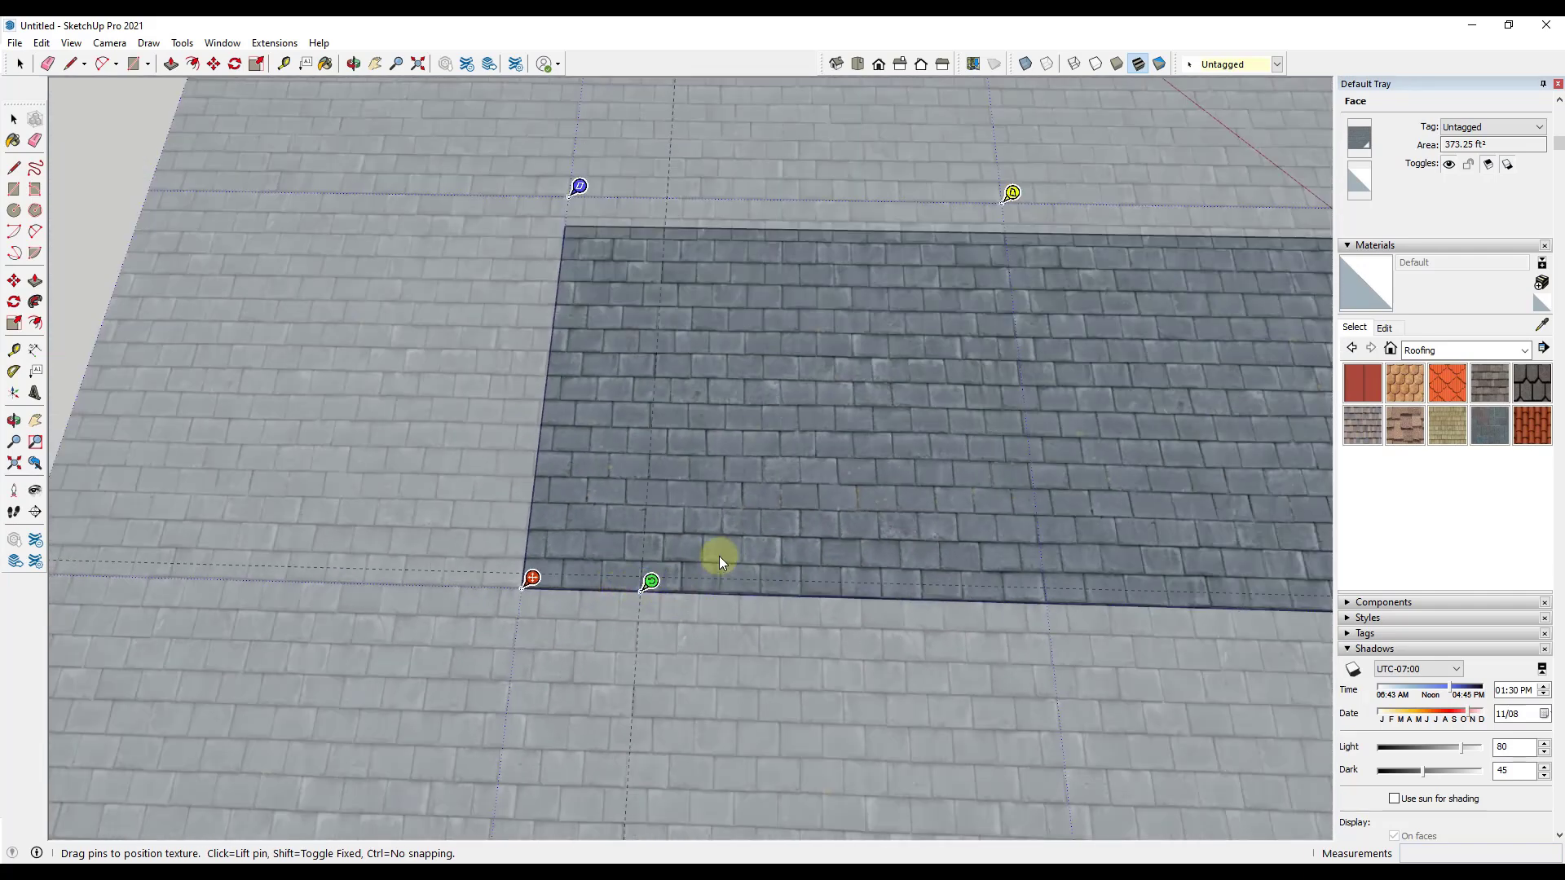
{"action": "scroll", "coordinate": [628, 598], "scroll_direction": "up", "scroll_amount": 3}
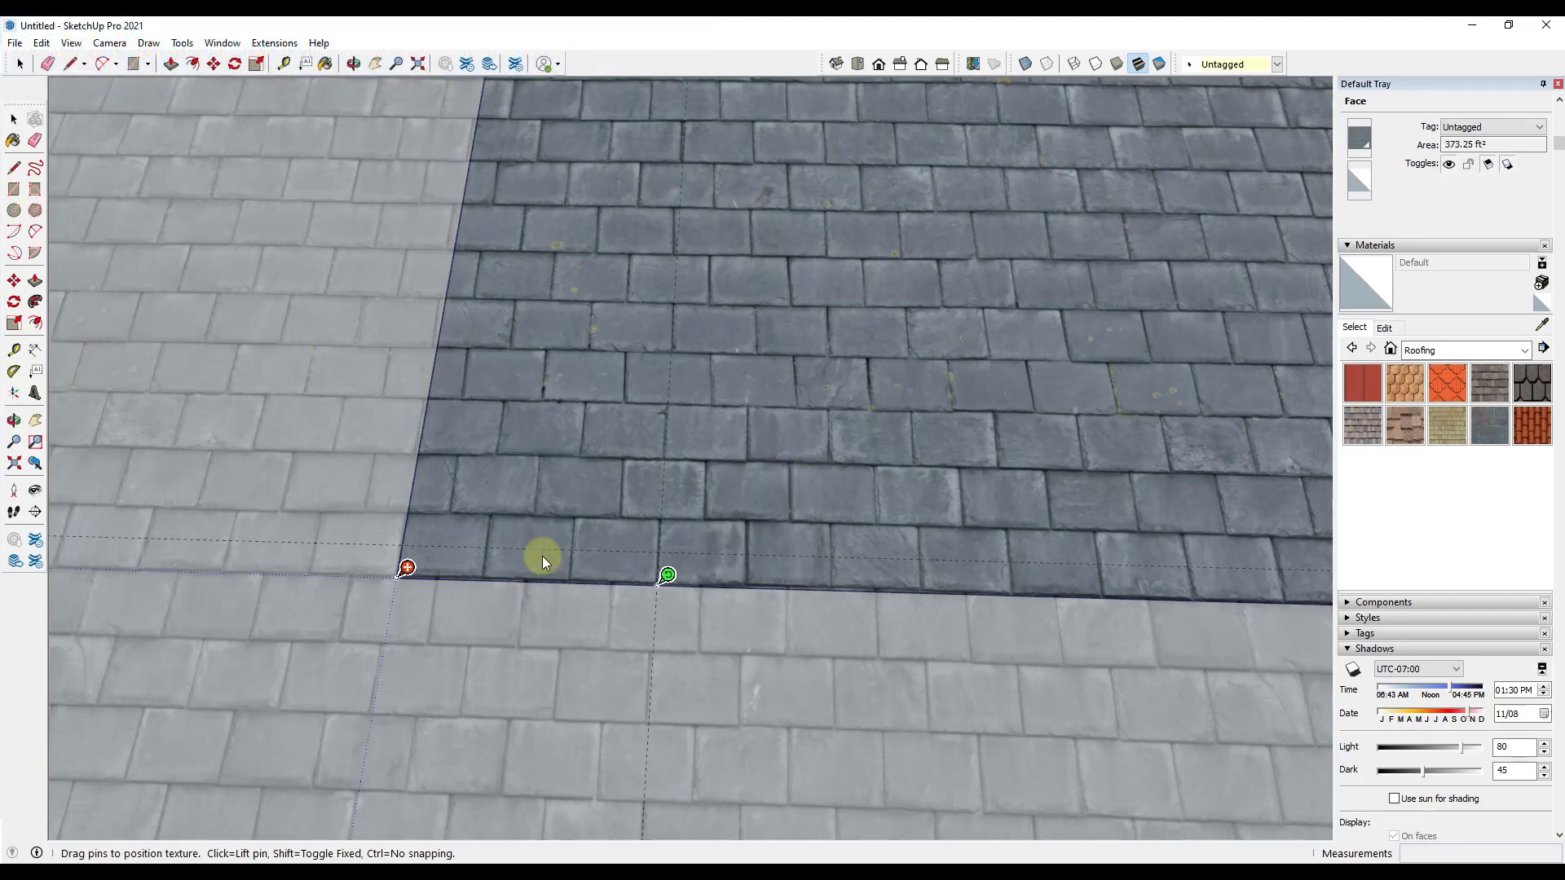
{"action": "scroll", "coordinate": [570, 541], "scroll_direction": "down", "scroll_amount": 8}
{"action": "middle_click_drag", "start_coordinate": [849, 576], "coordinate": [775, 472]}
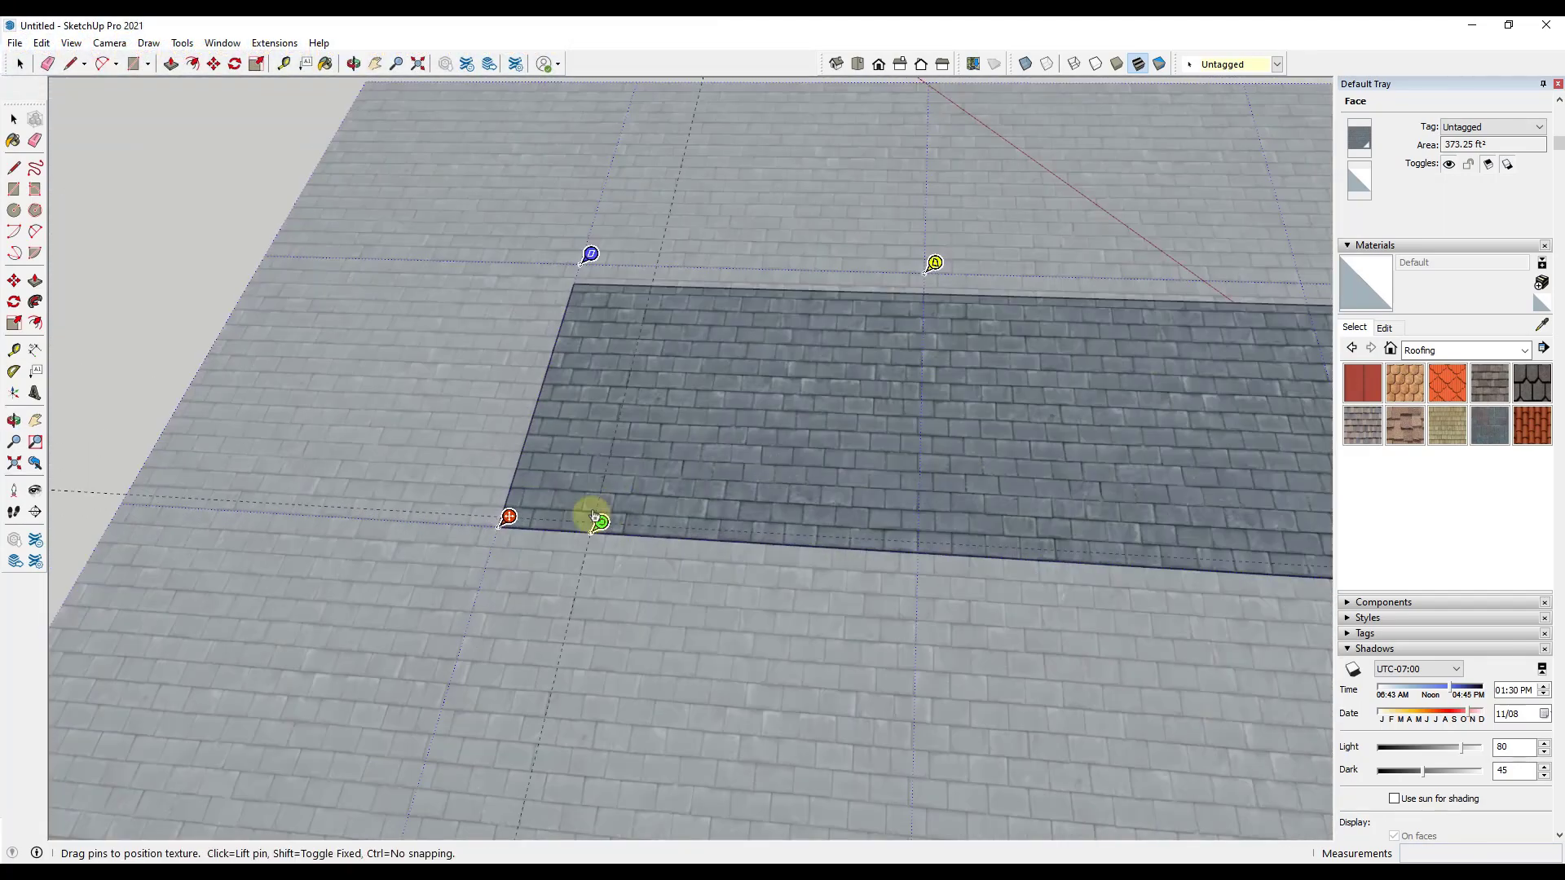
{"action": "scroll", "coordinate": [611, 535], "scroll_direction": "up", "scroll_amount": 3}
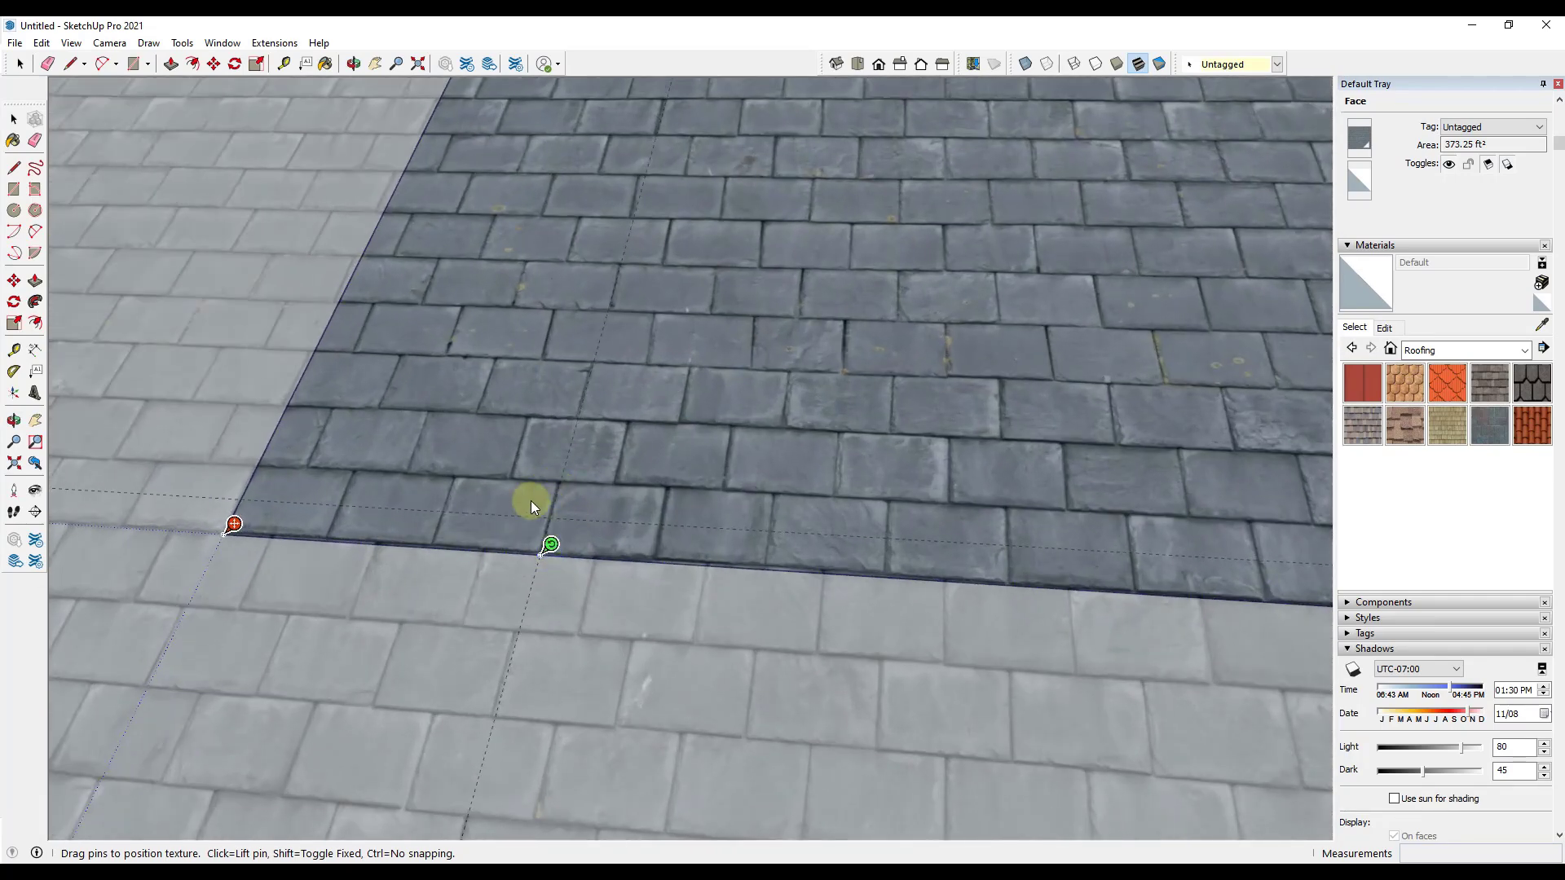
{"action": "scroll", "coordinate": [751, 506], "scroll_direction": "down", "scroll_amount": 2}
{"action": "scroll", "coordinate": [489, 409], "scroll_direction": "up", "scroll_amount": 4}
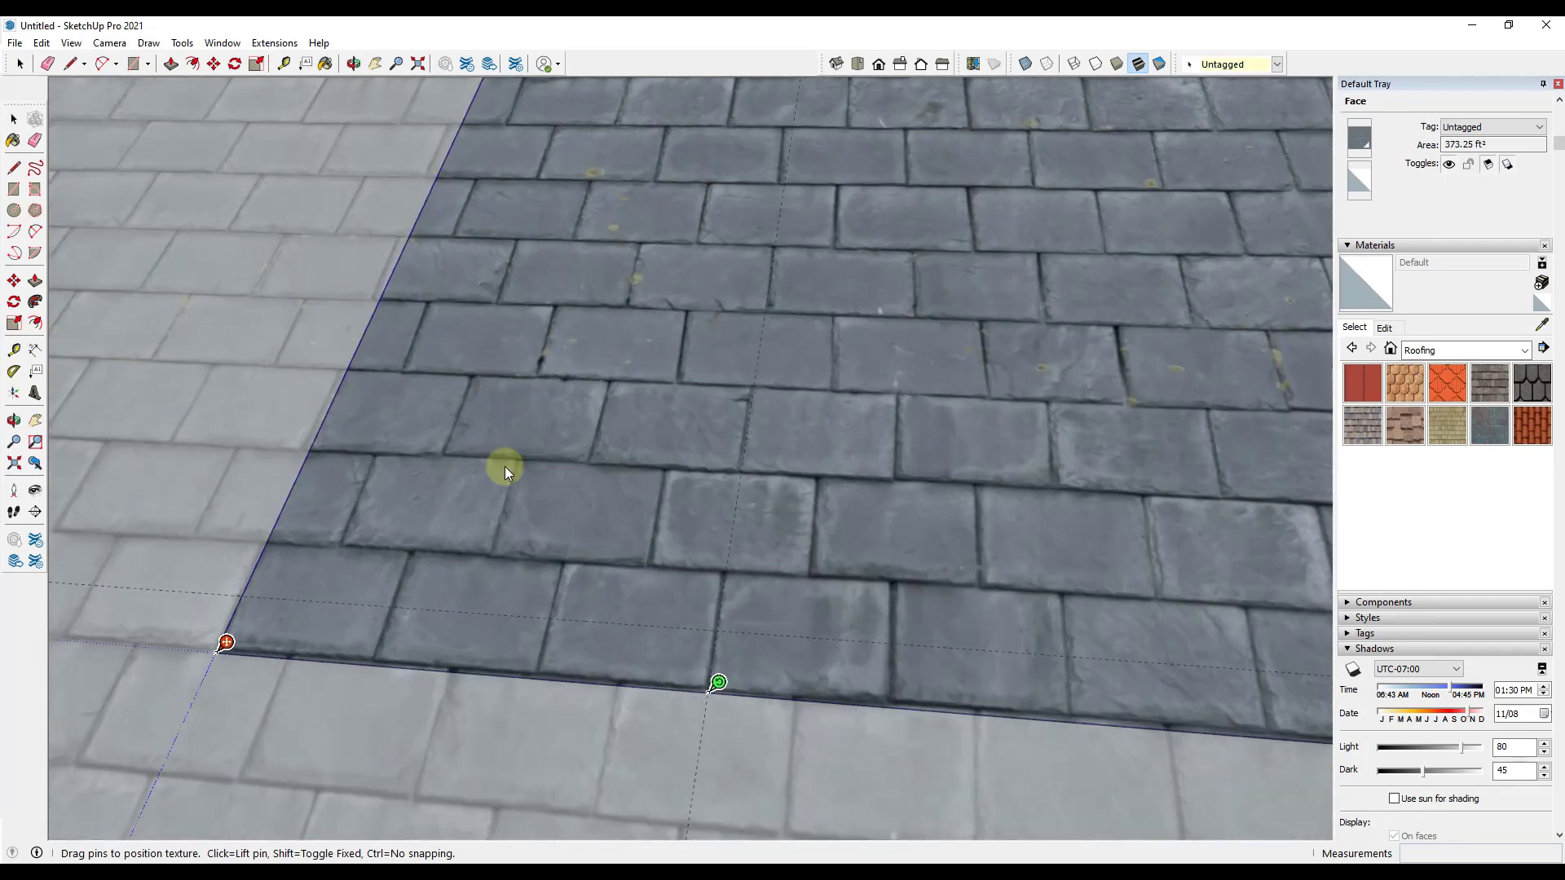
Turn off Fixed Pins and relocate the texture's upper-left pin to the top of the first shingle course at the roof's left edge.
{"action": "right_click", "coordinate": [546, 473]}
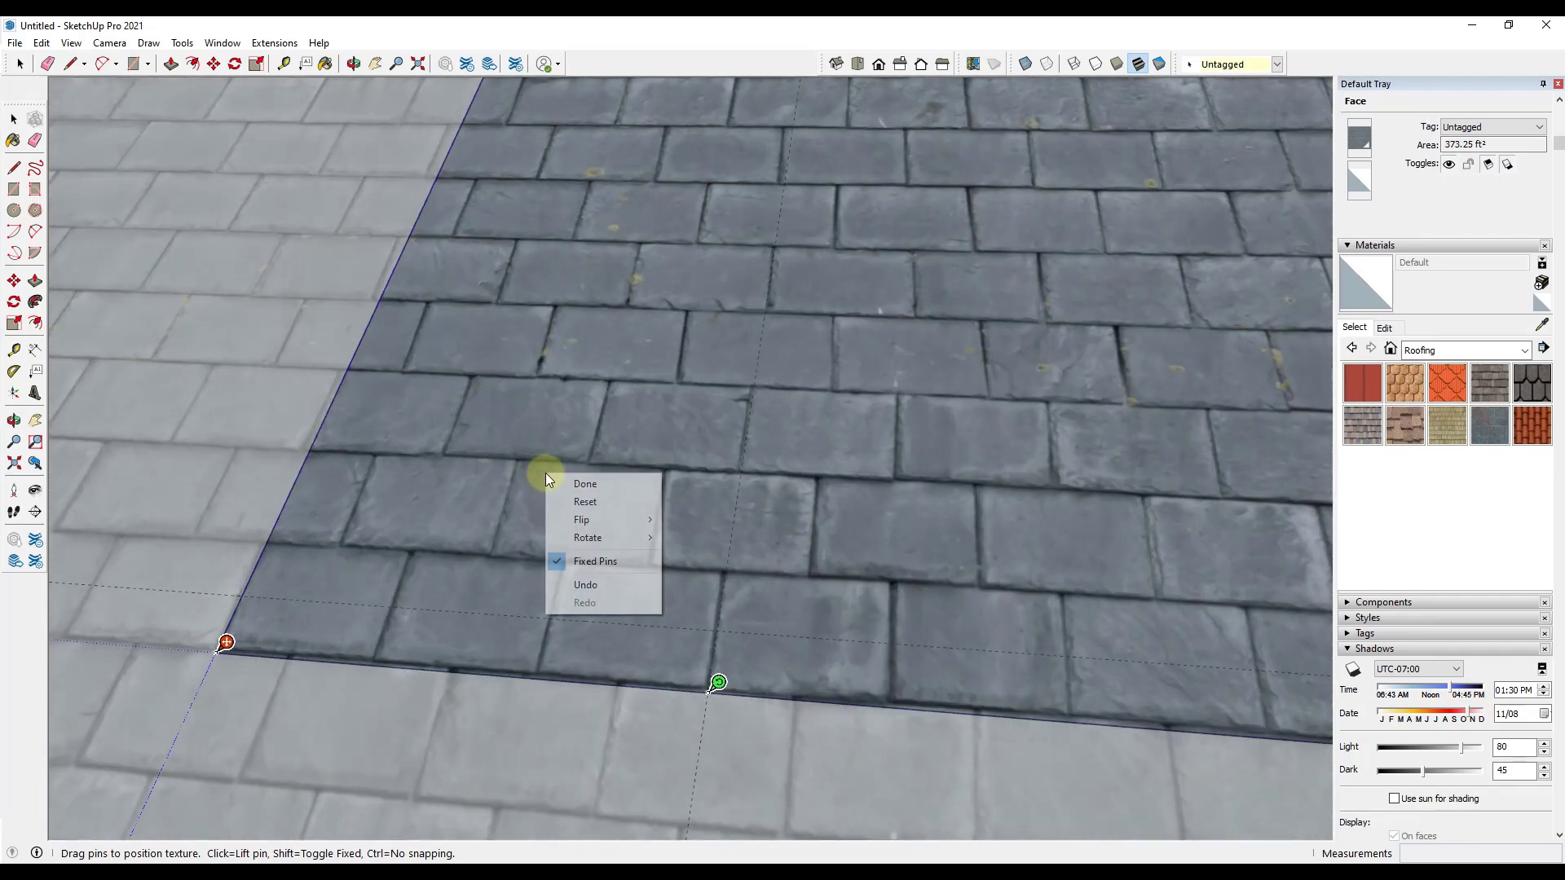
{"action": "left_click", "coordinate": [590, 563]}
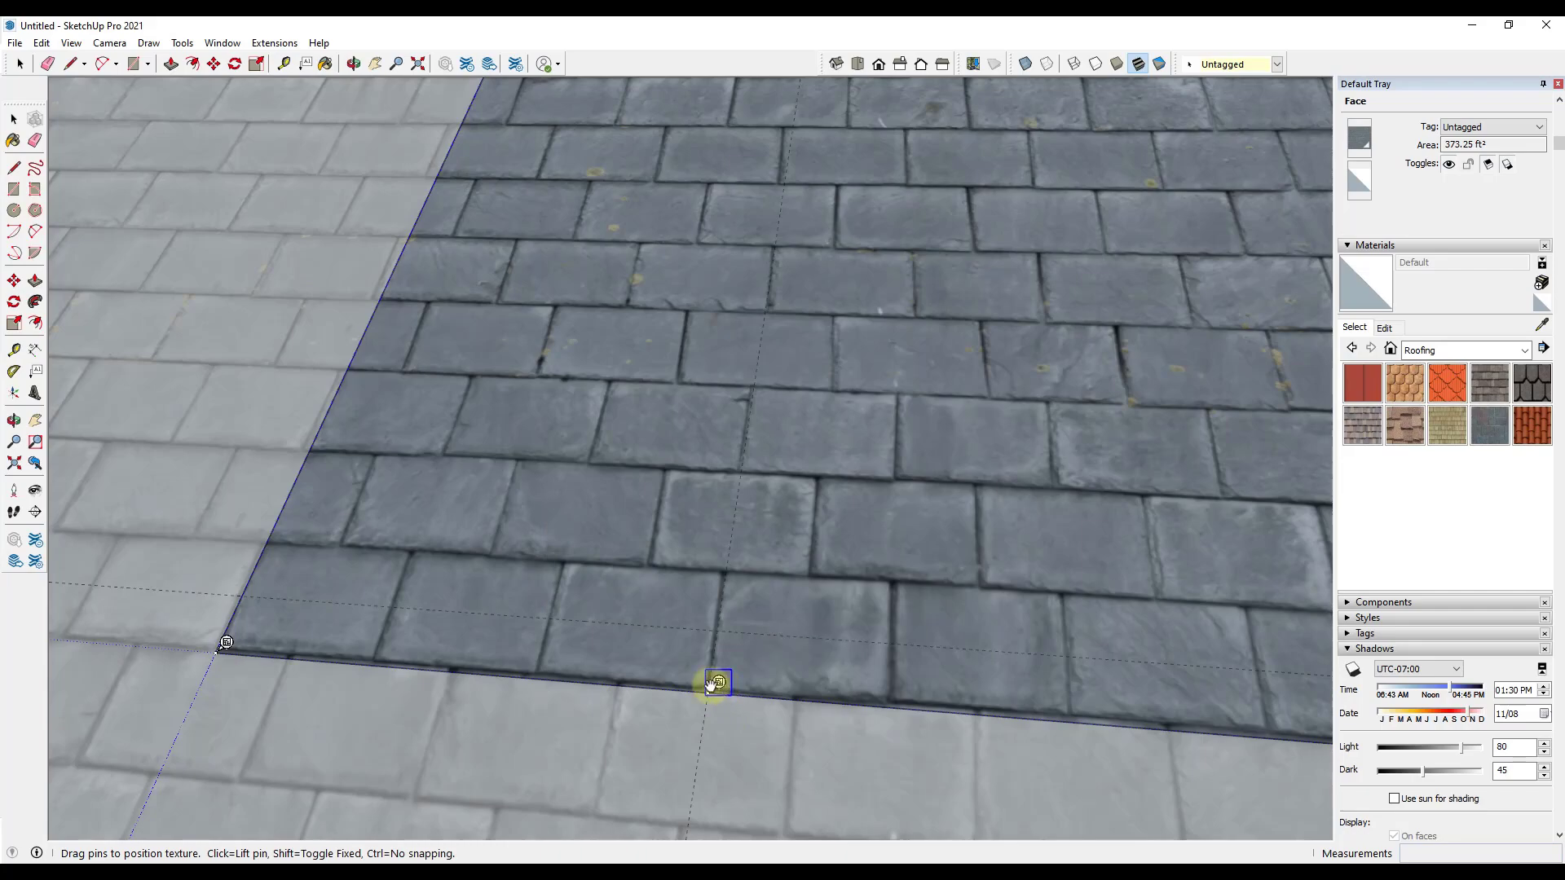
{"action": "left_click_drag", "start_coordinate": [683, 685], "coordinate": [718, 687]}
{"action": "scroll", "coordinate": [657, 691], "scroll_direction": "down", "scroll_amount": 5}
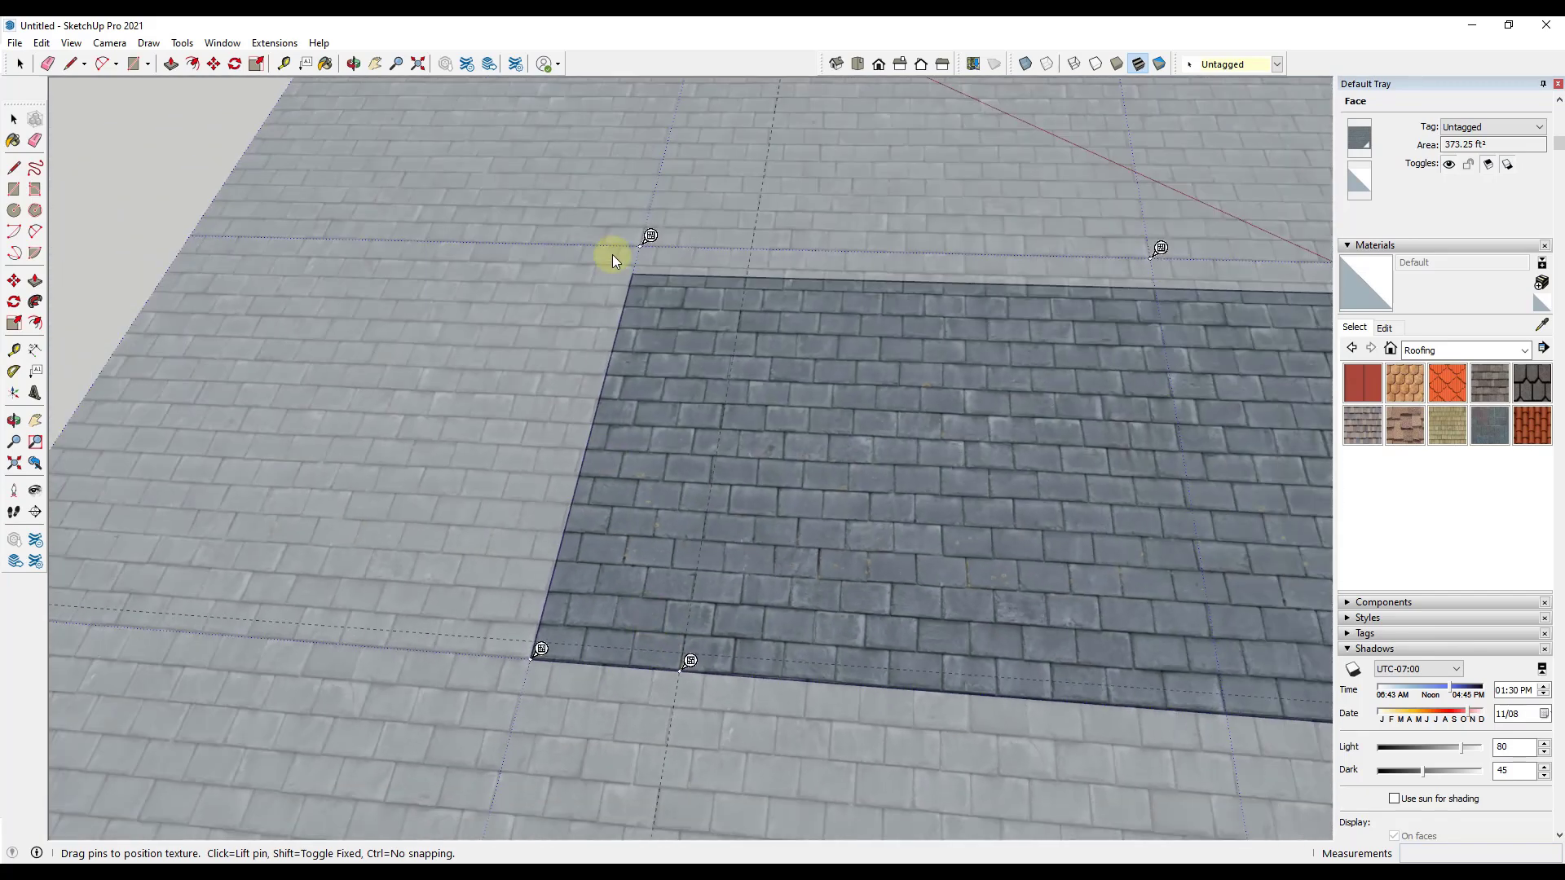
{"action": "left_click", "coordinate": [651, 236]}
{"action": "scroll", "coordinate": [531, 639], "scroll_direction": "up", "scroll_amount": 6}
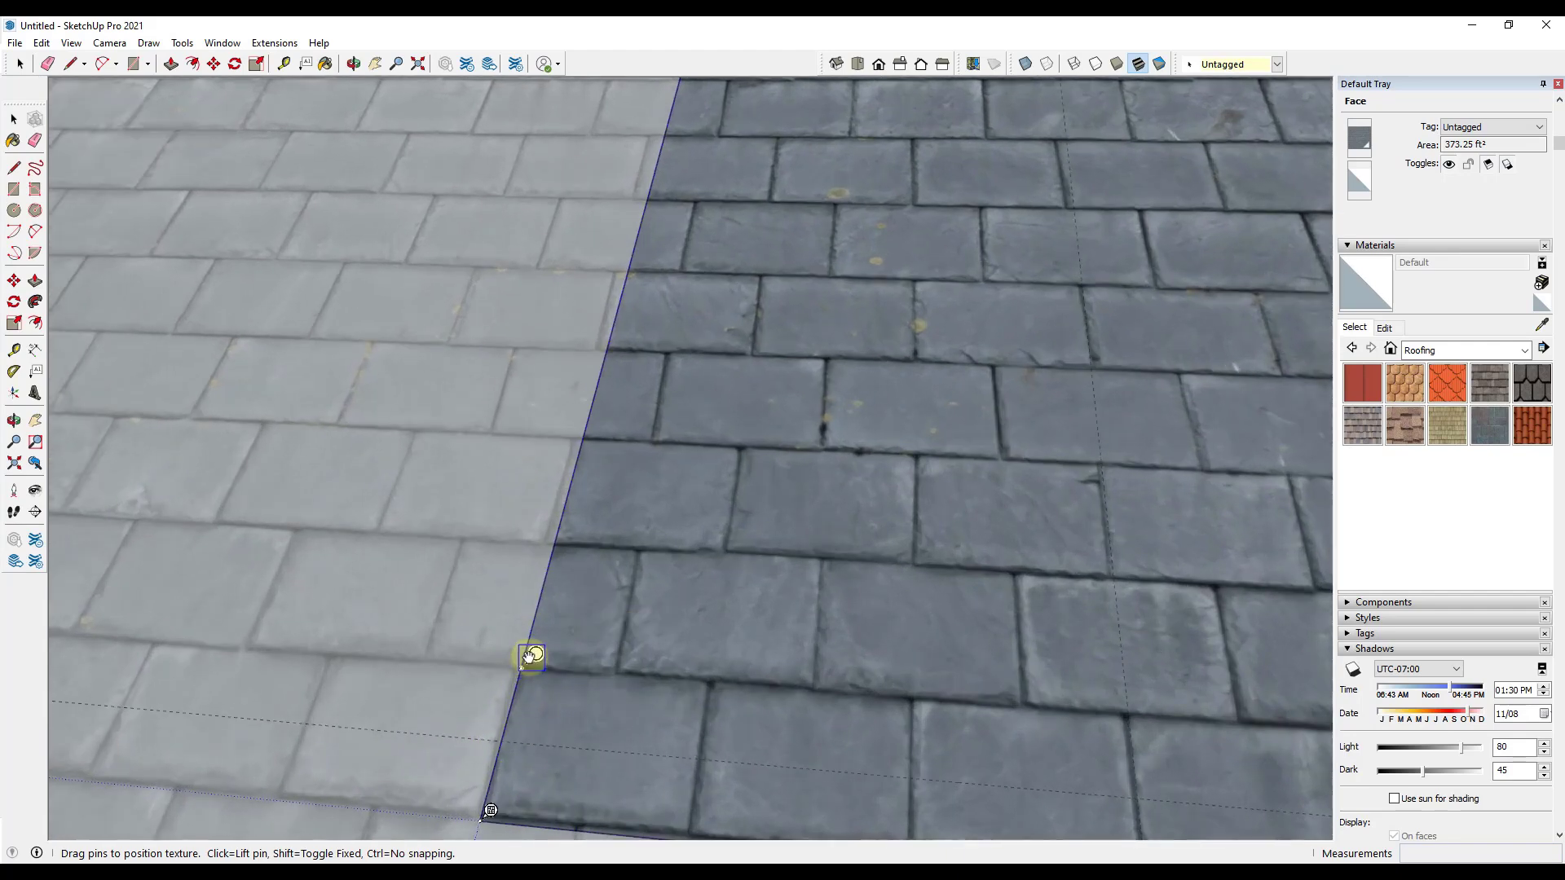
{"action": "left_click", "coordinate": [507, 659]}
Relocate the texture's upper-right pin to the top of the first shingle course where it meets the vertical guide.
{"action": "scroll", "coordinate": [507, 658], "scroll_direction": "down", "scroll_amount": 5}
{"action": "scroll", "coordinate": [458, 661], "scroll_direction": "down", "scroll_amount": 5}
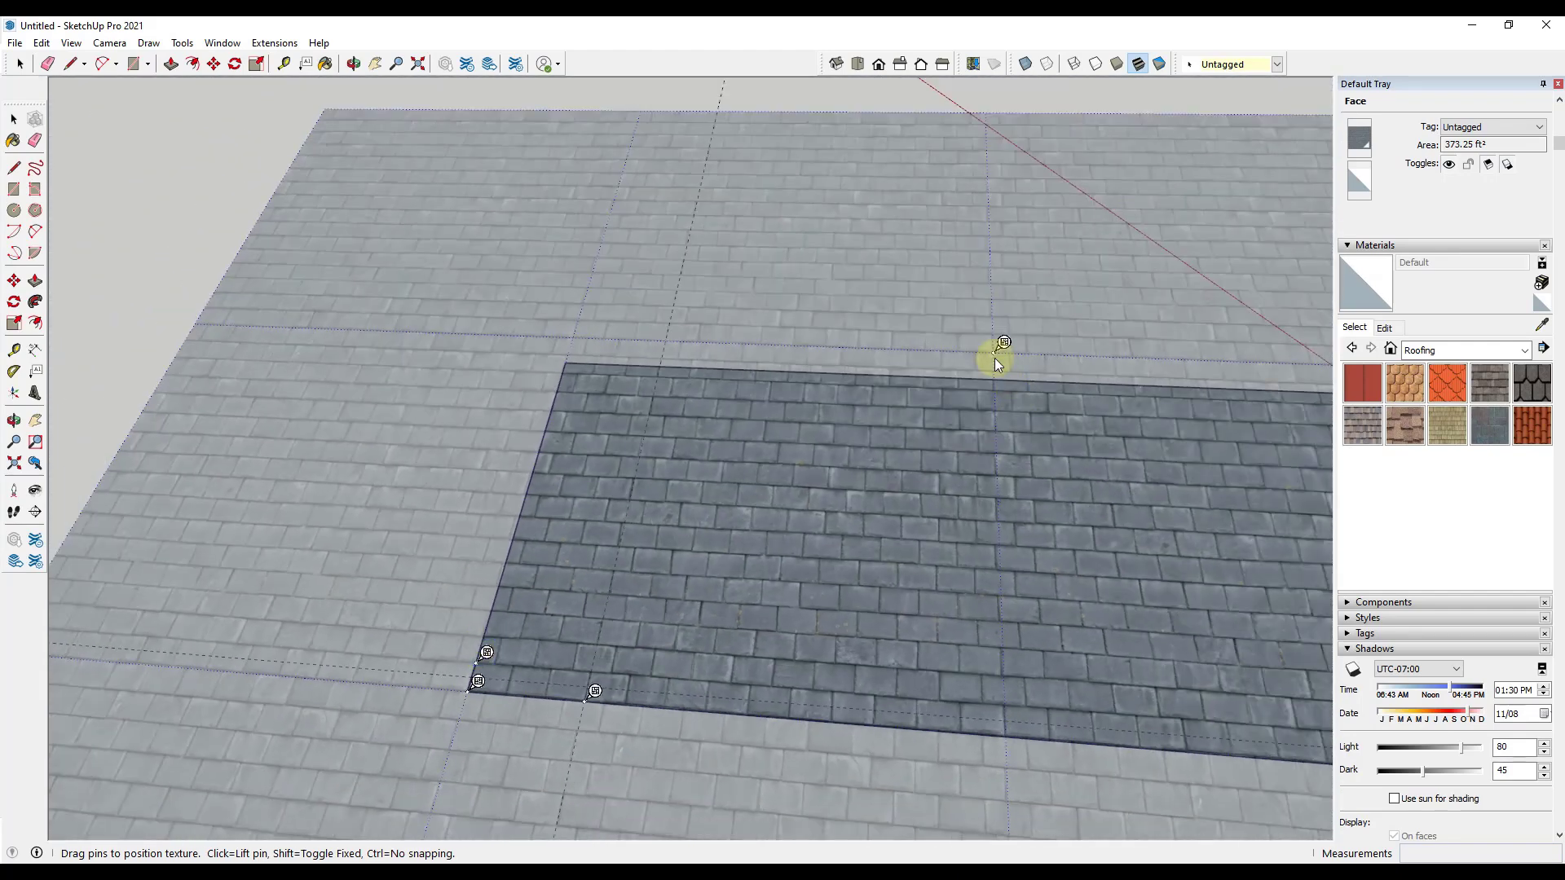
{"action": "left_click", "coordinate": [1003, 343]}
{"action": "scroll", "coordinate": [570, 664], "scroll_direction": "up", "scroll_amount": 8}
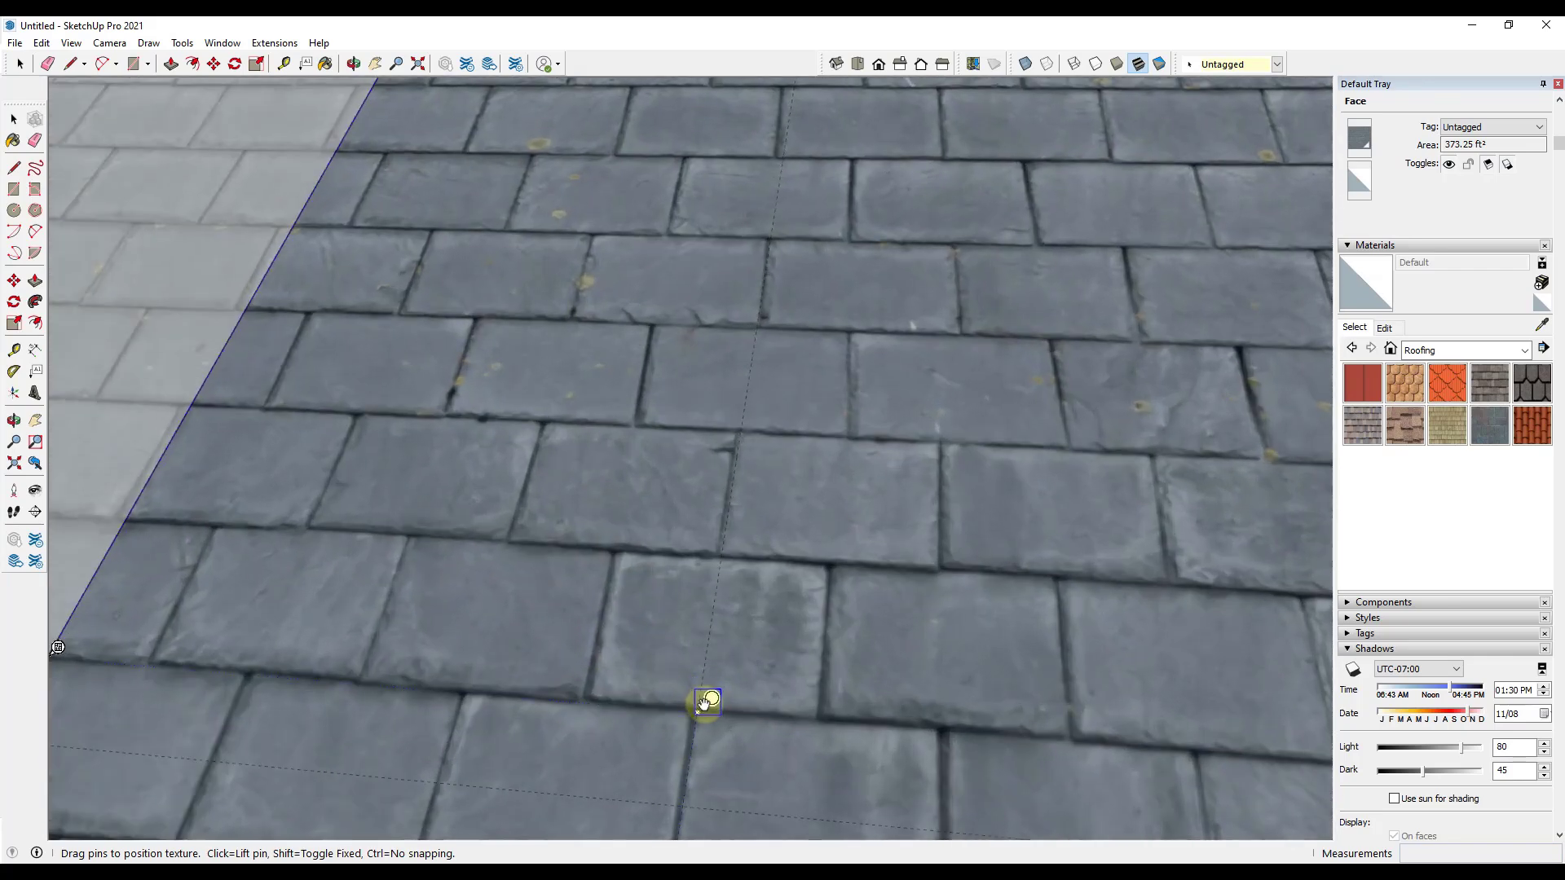
{"action": "left_click", "coordinate": [709, 702]}
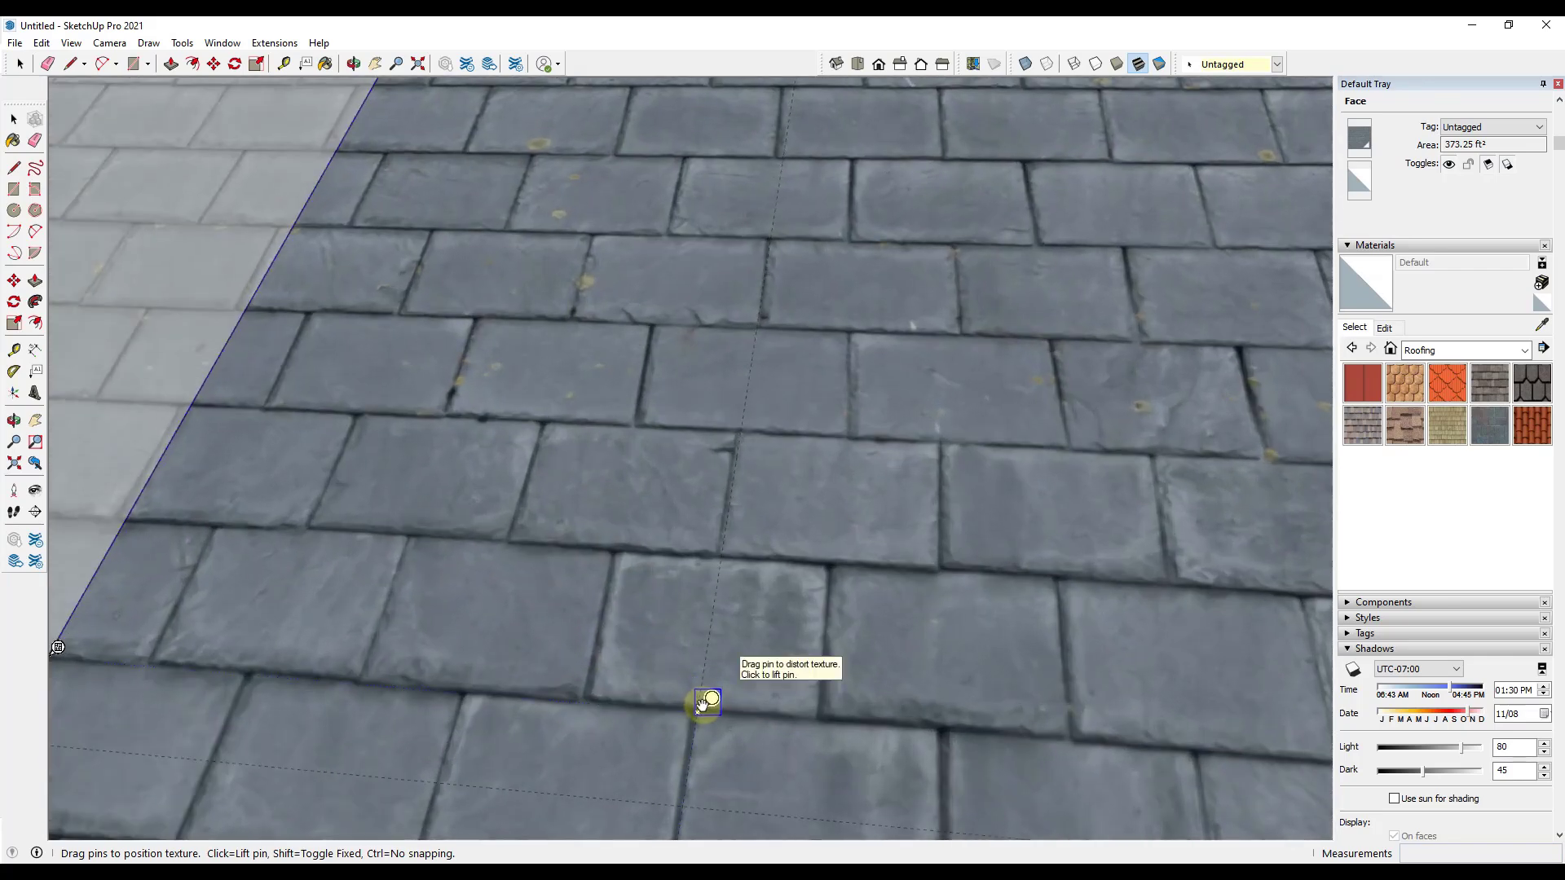
Pull both upper pins down onto the horizontal guide so the first course is 5 inches high, and finish positioning the texture.
{"action": "scroll", "coordinate": [705, 698], "scroll_direction": "down", "scroll_amount": 3}
{"action": "scroll", "coordinate": [698, 689], "scroll_direction": "down", "scroll_amount": 5}
{"action": "left_click_drag", "start_coordinate": [699, 695], "coordinate": [698, 728]}
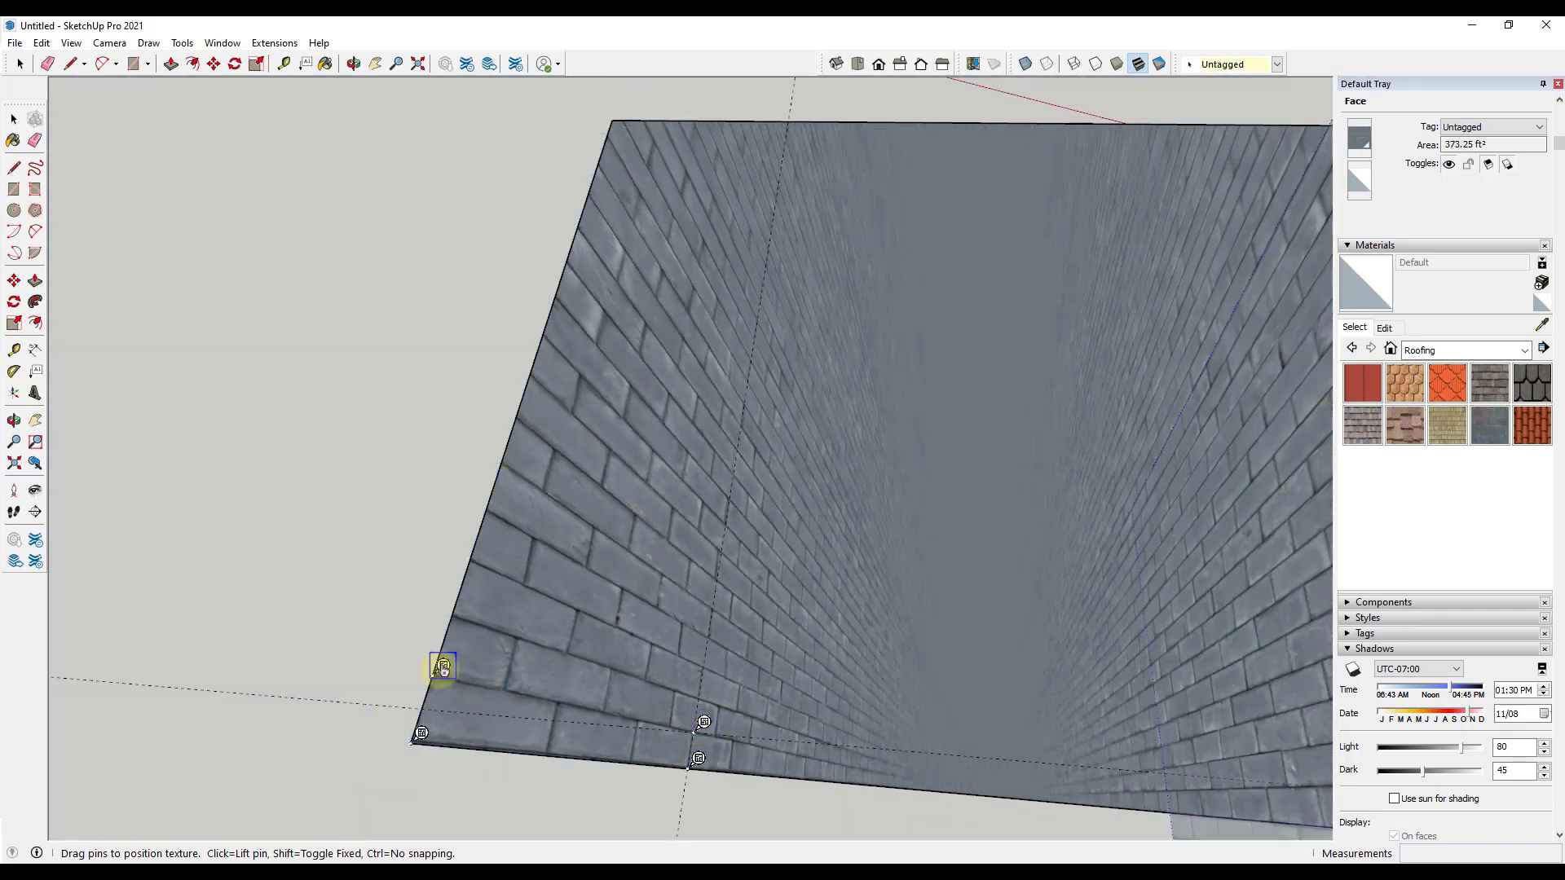
{"action": "left_click_drag", "start_coordinate": [442, 667], "coordinate": [432, 700]}
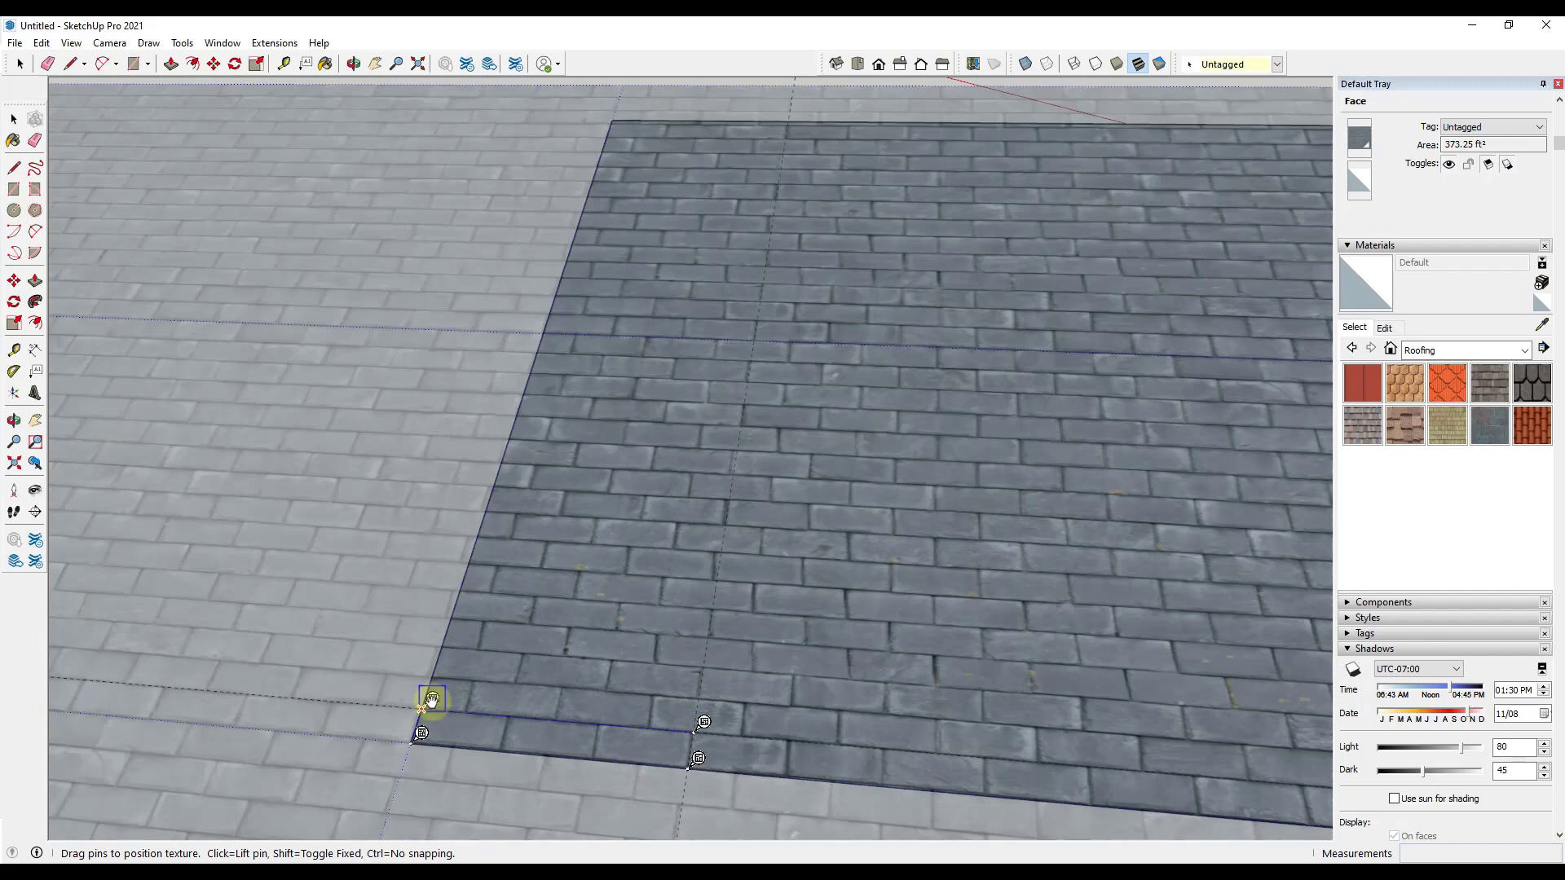
{"action": "scroll", "coordinate": [613, 701], "scroll_direction": "down", "scroll_amount": 3}
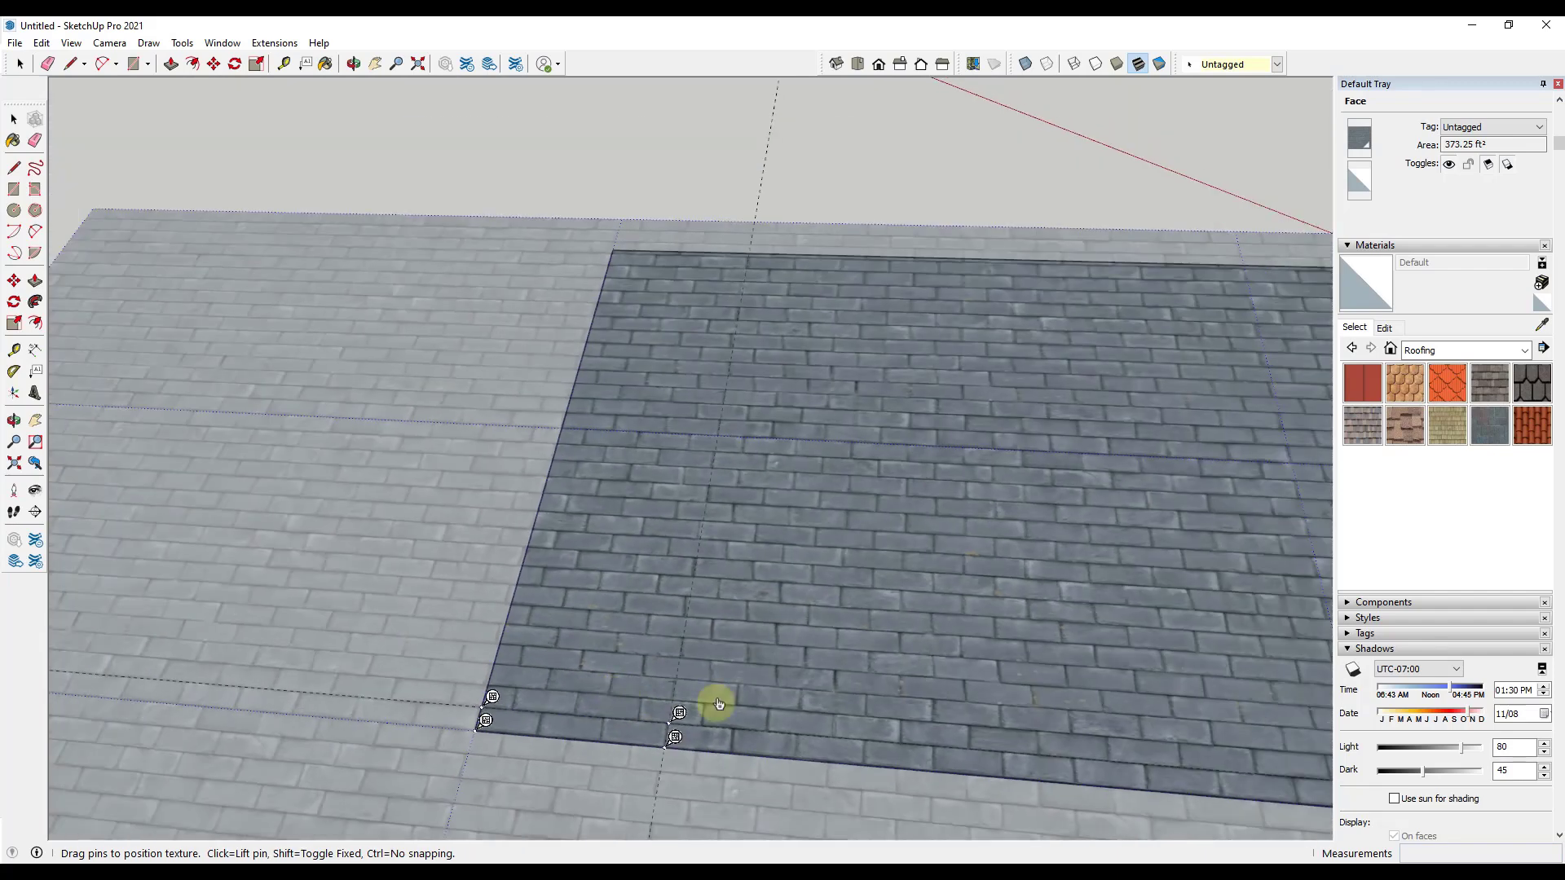
{"action": "key", "text": "Return"}
Examine the rescaled shingle texture across the roof face from near and far, including its fit to both guides and its tiling.
{"action": "middle_click_drag", "start_coordinate": [468, 643], "coordinate": [961, 699]}
{"action": "scroll", "coordinate": [1076, 744], "scroll_direction": "up", "scroll_amount": 5}
{"action": "scroll", "coordinate": [1051, 636], "scroll_direction": "down", "scroll_amount": 5}
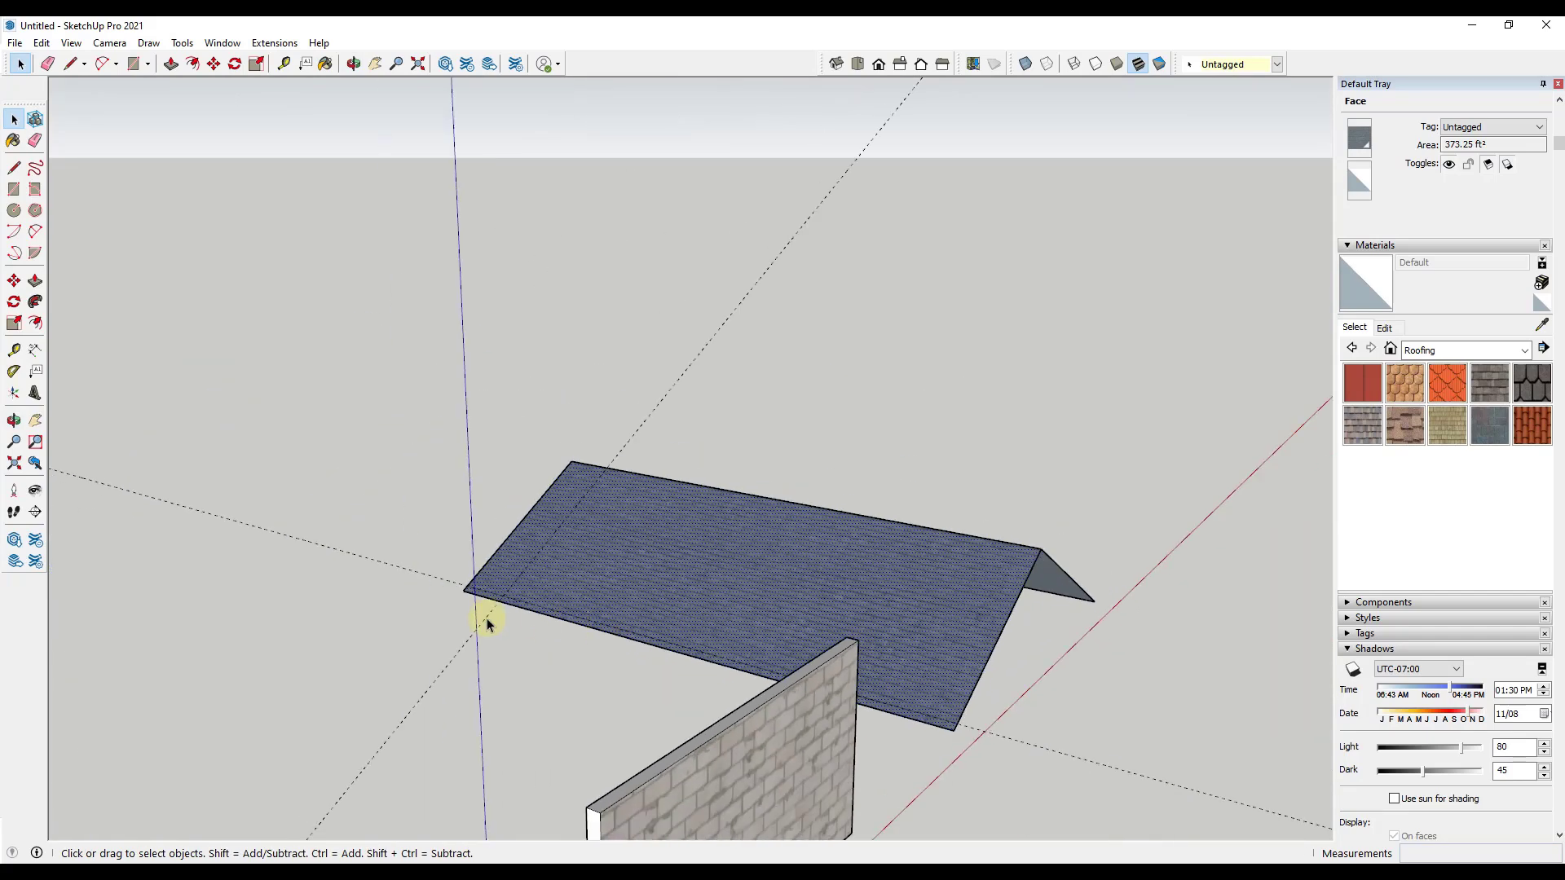
{"action": "scroll", "coordinate": [493, 607], "scroll_direction": "up", "scroll_amount": 6}
{"action": "scroll", "coordinate": [517, 595], "scroll_direction": "up", "scroll_amount": 2}
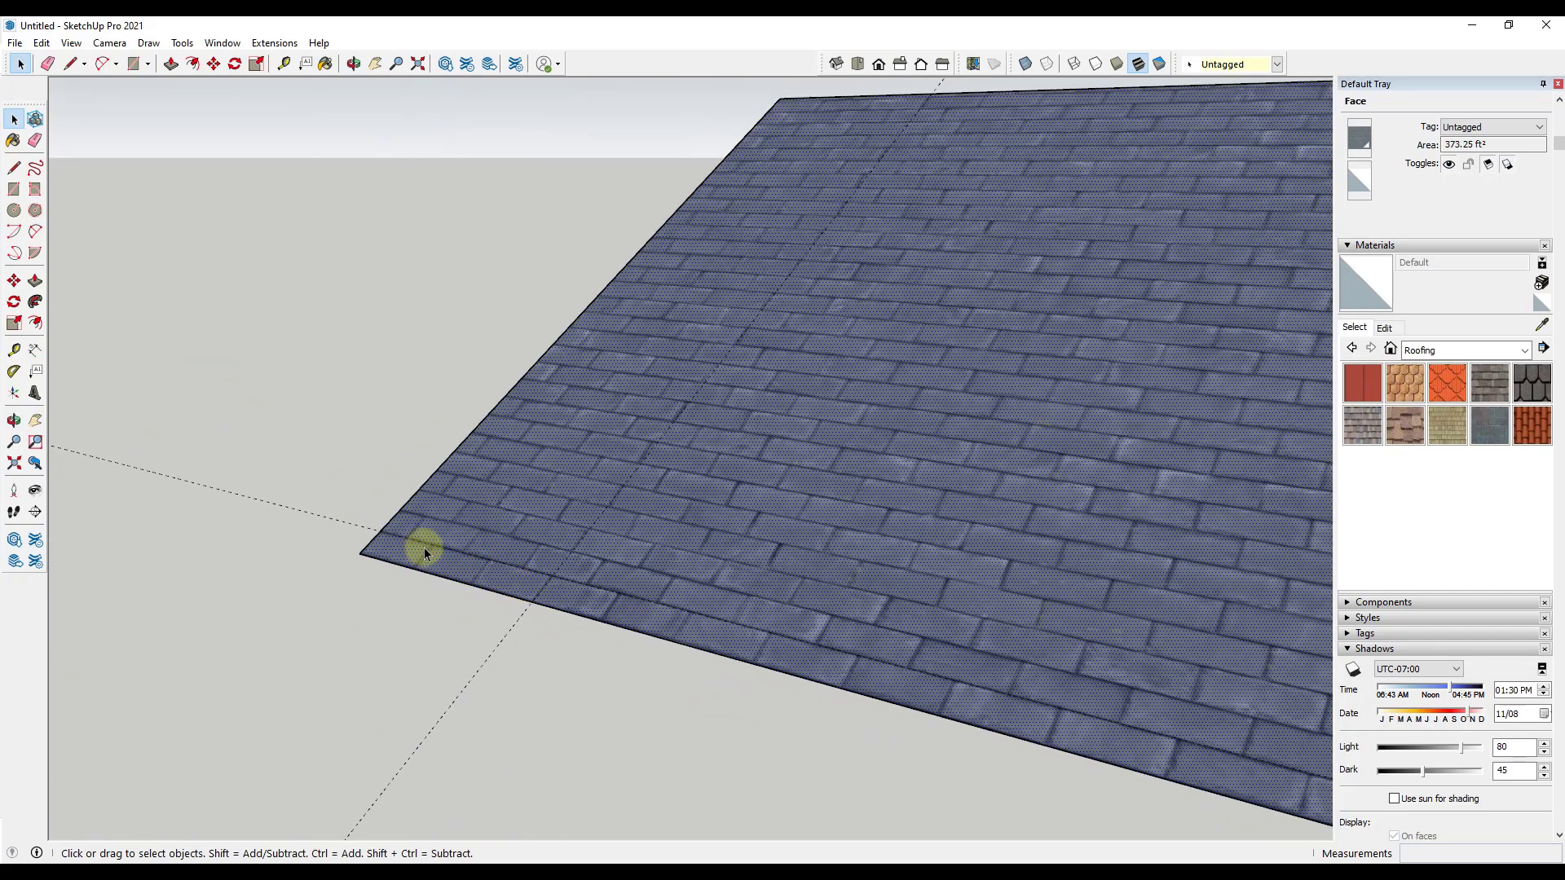
{"action": "middle_click_drag", "start_coordinate": [438, 552], "coordinate": [666, 605]}
{"action": "scroll", "coordinate": [672, 607], "scroll_direction": "up", "scroll_amount": 3}
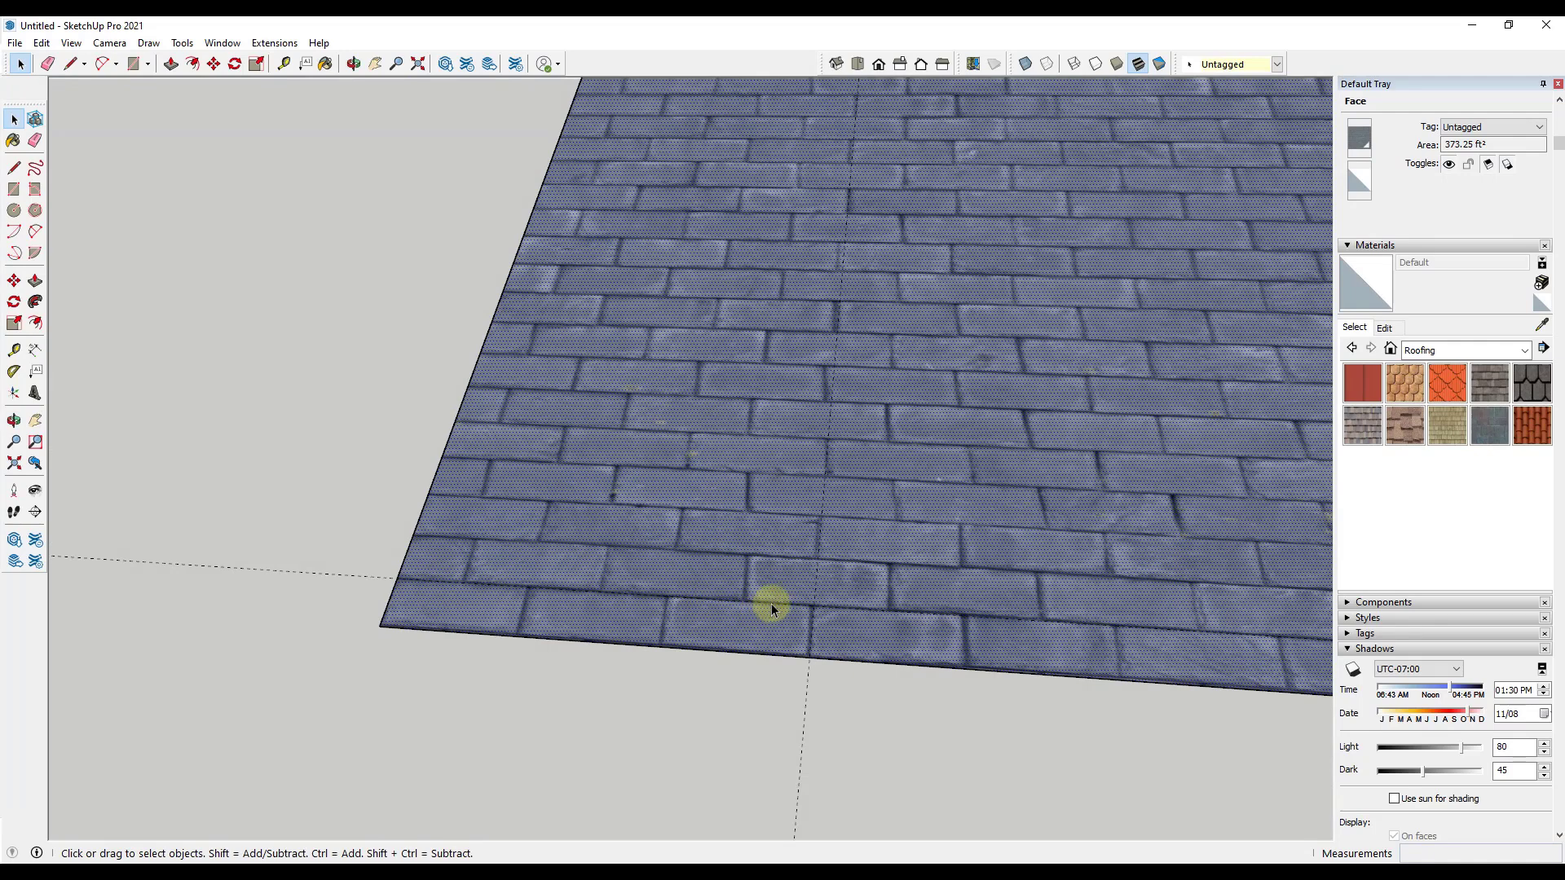
{"action": "scroll", "coordinate": [701, 562], "scroll_direction": "down", "scroll_amount": 2}
{"action": "middle_click_drag", "start_coordinate": [684, 524], "coordinate": [677, 478]}
{"action": "scroll", "coordinate": [678, 478], "scroll_direction": "down", "scroll_amount": 2}
{"action": "scroll", "coordinate": [952, 362], "scroll_direction": "down", "scroll_amount": 2}
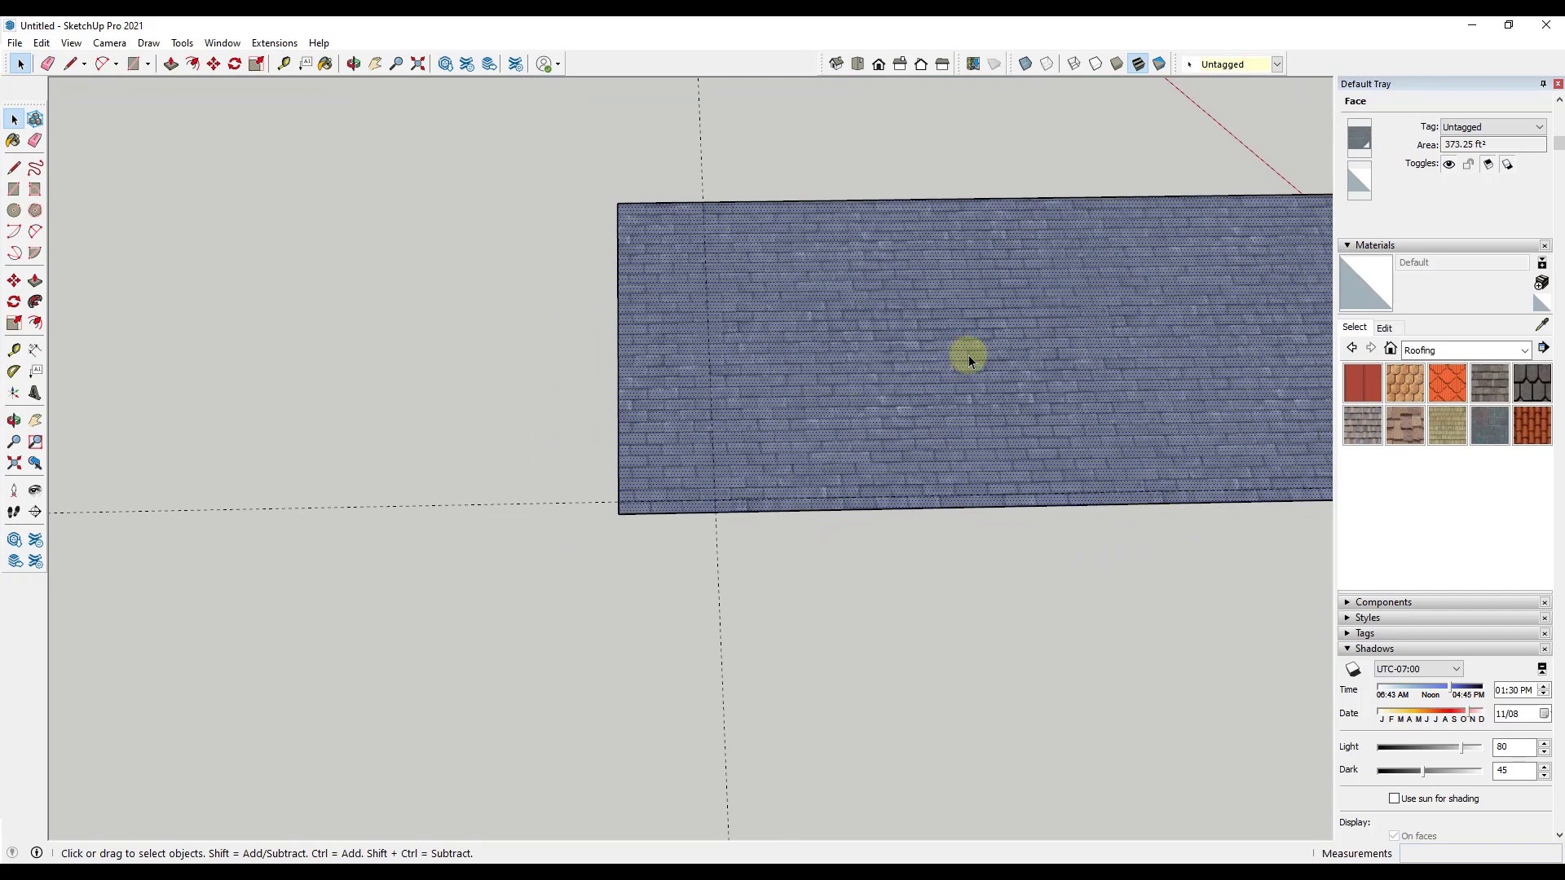
{"action": "scroll", "coordinate": [732, 496], "scroll_direction": "up", "scroll_amount": 4}
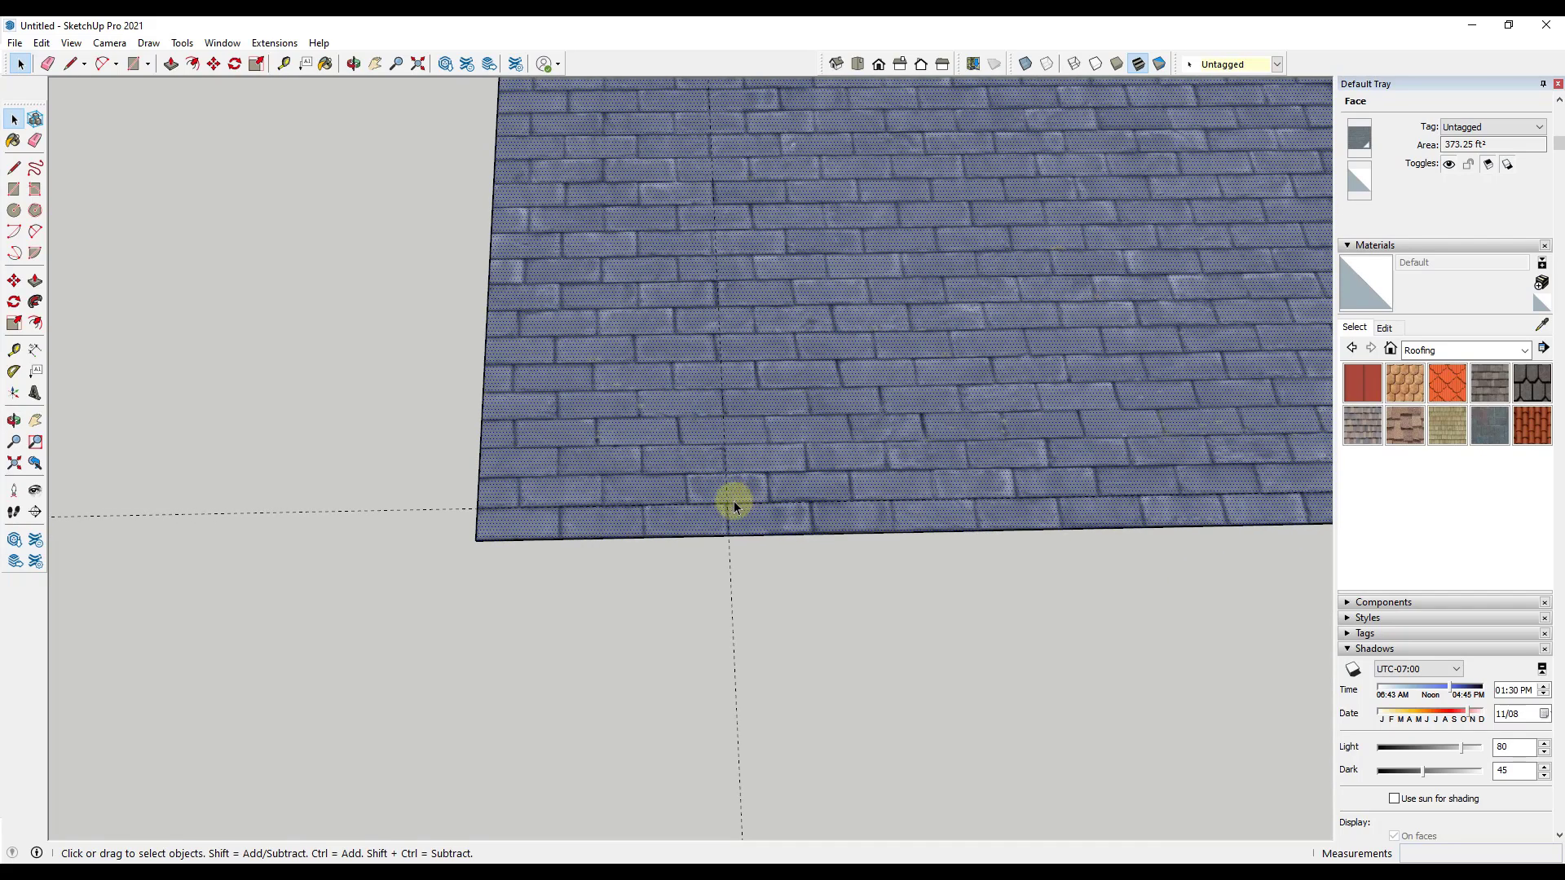
{"action": "scroll", "coordinate": [601, 524], "scroll_direction": "down", "scroll_amount": 3}
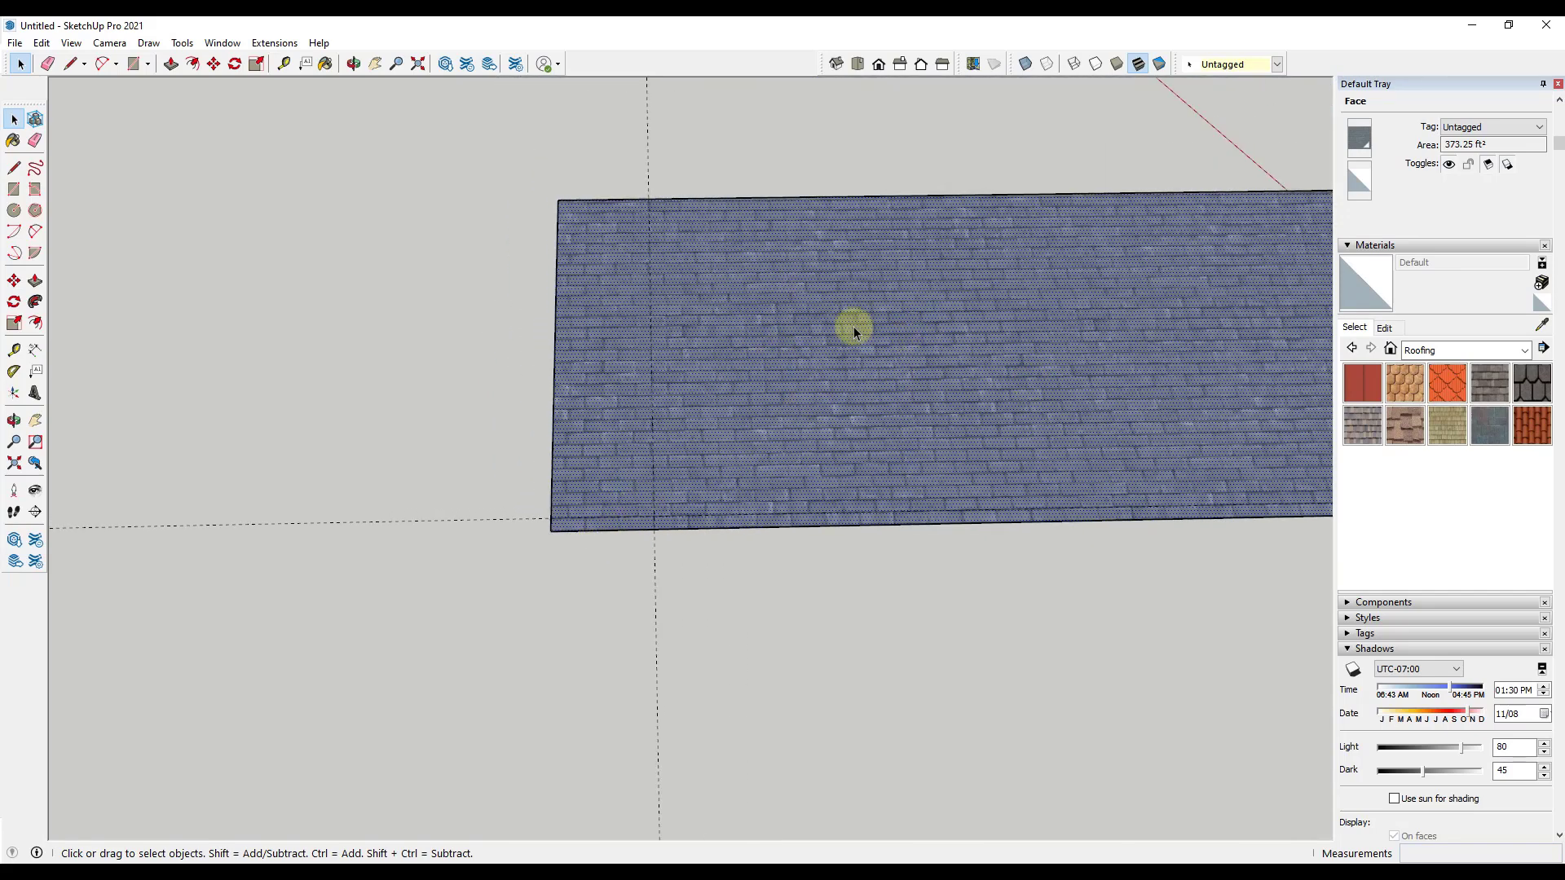
{"action": "scroll", "coordinate": [1093, 350], "scroll_direction": "down", "scroll_amount": 2}
{"action": "scroll", "coordinate": [1132, 339], "scroll_direction": "up", "scroll_amount": 2}
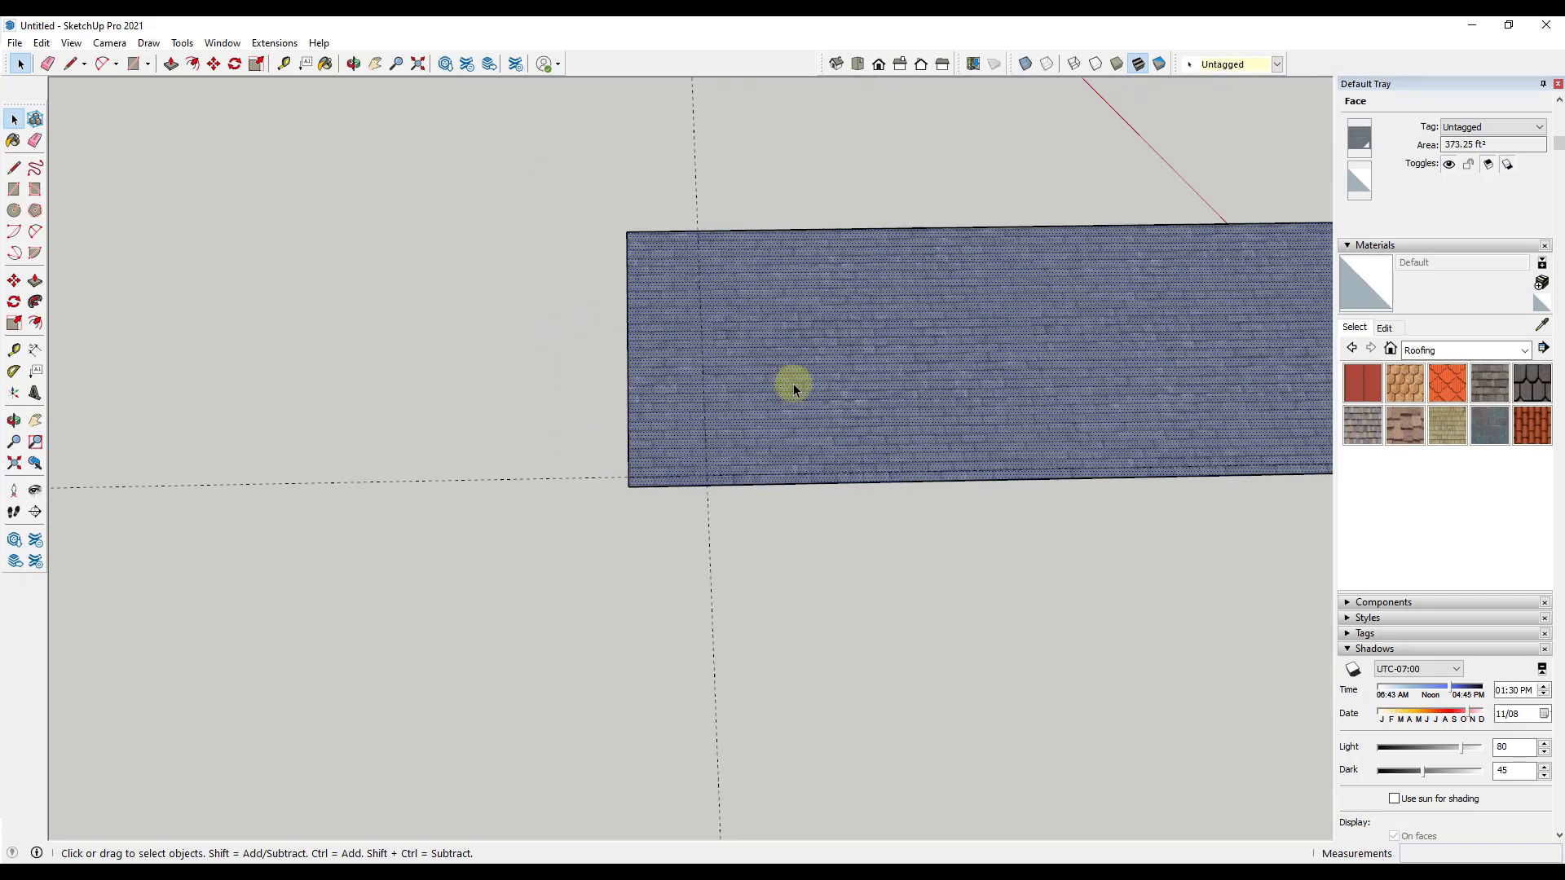